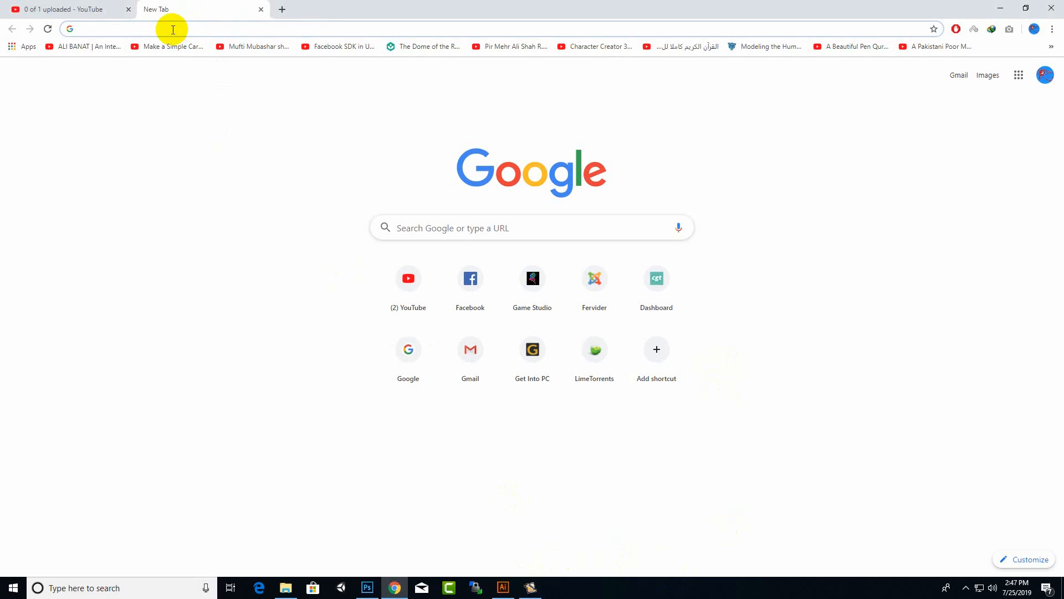
left_click(530, 587)
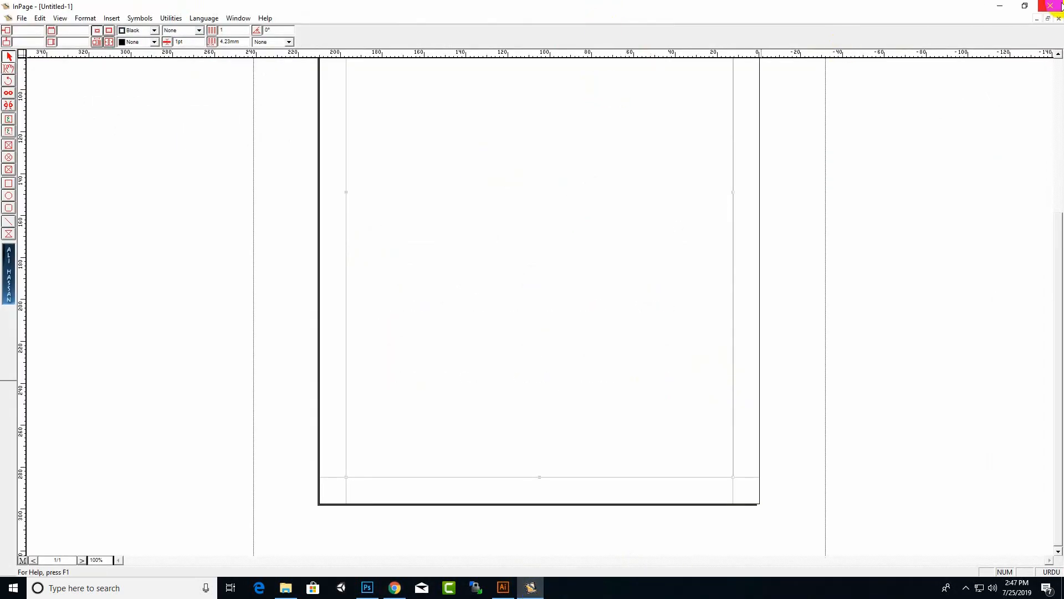
left_click(1000, 6)
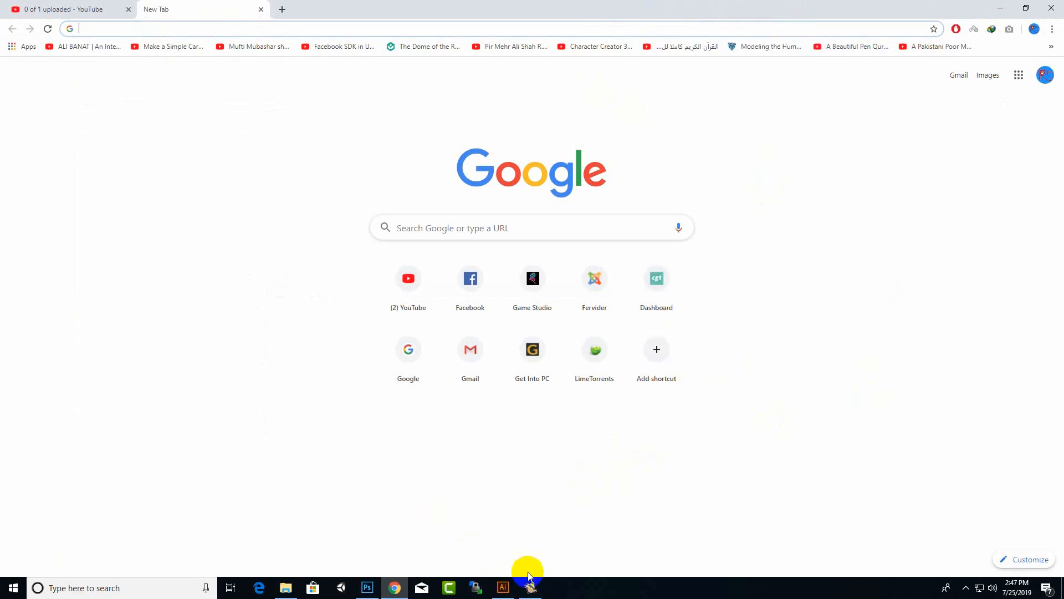
left_click(504, 586)
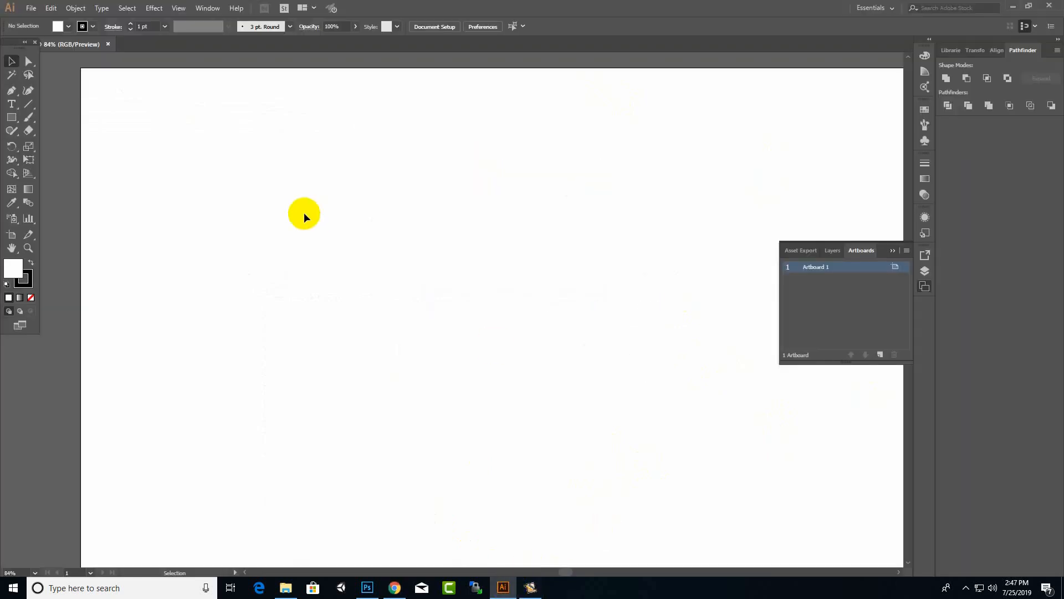
left_click(829, 274)
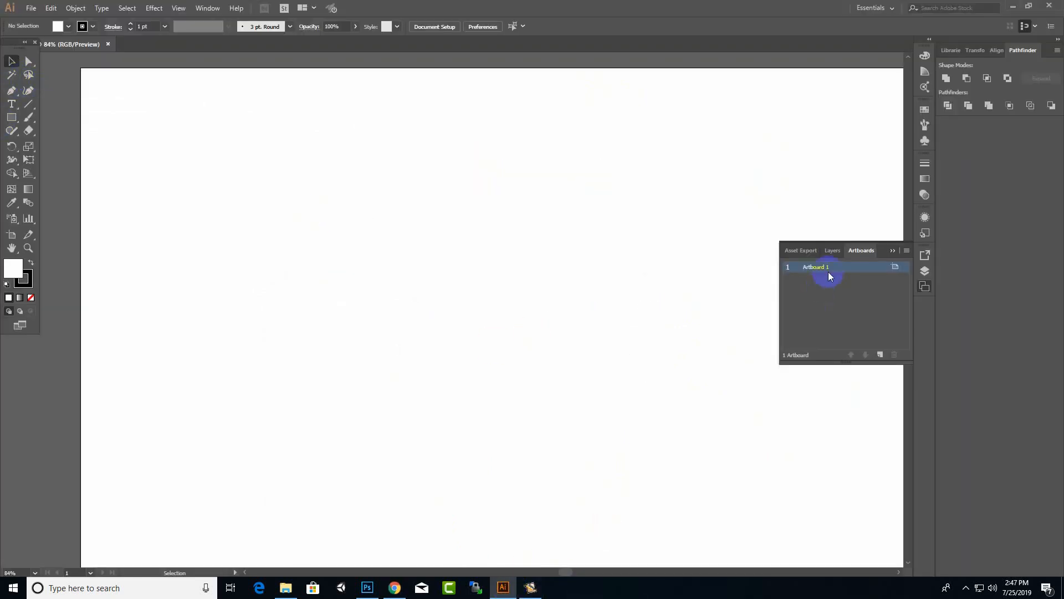
left_click(892, 252)
Switch to Chrome and load freepik.com in the empty new tab.
left_click(407, 589)
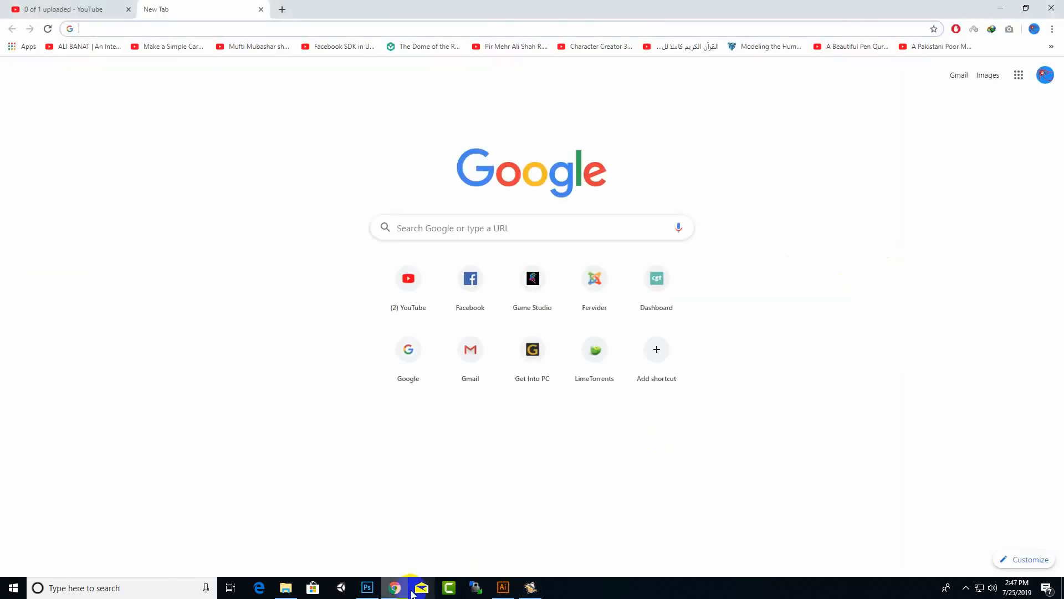
left_click(89, 8)
left_click(210, 6)
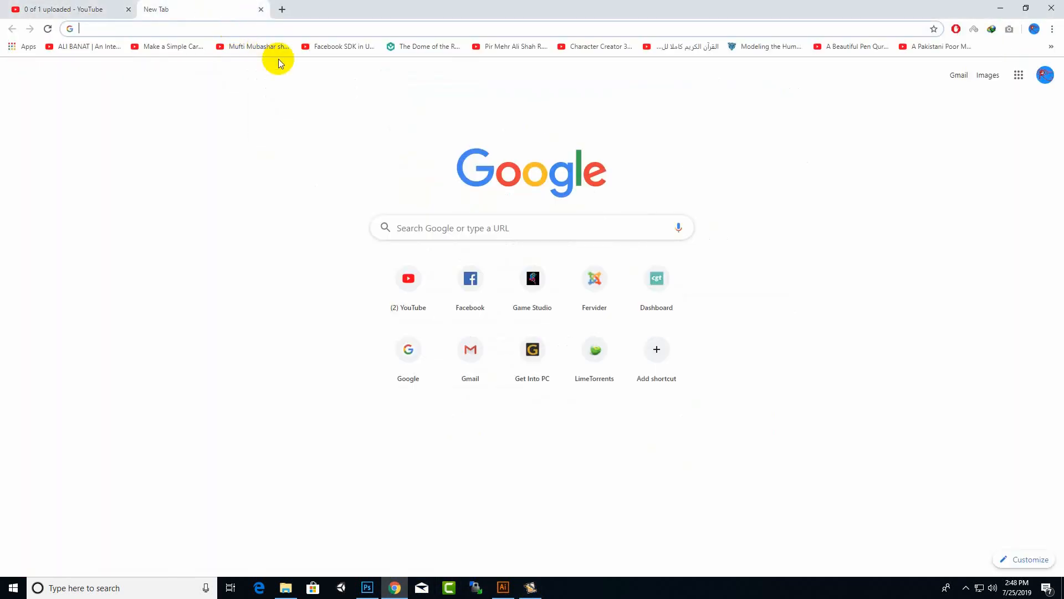
type("freepik.com")
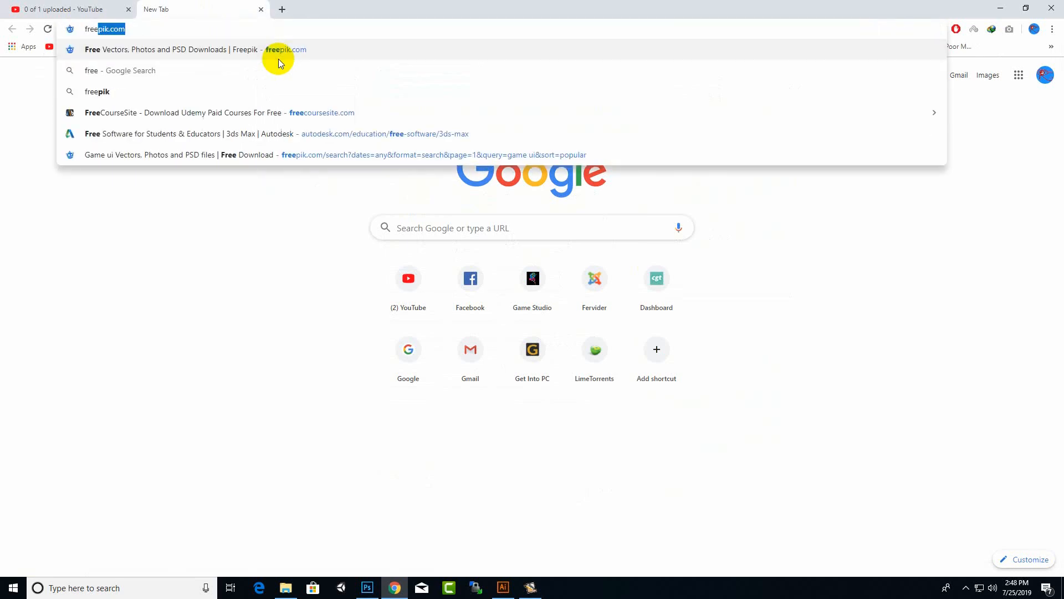
key("Return")
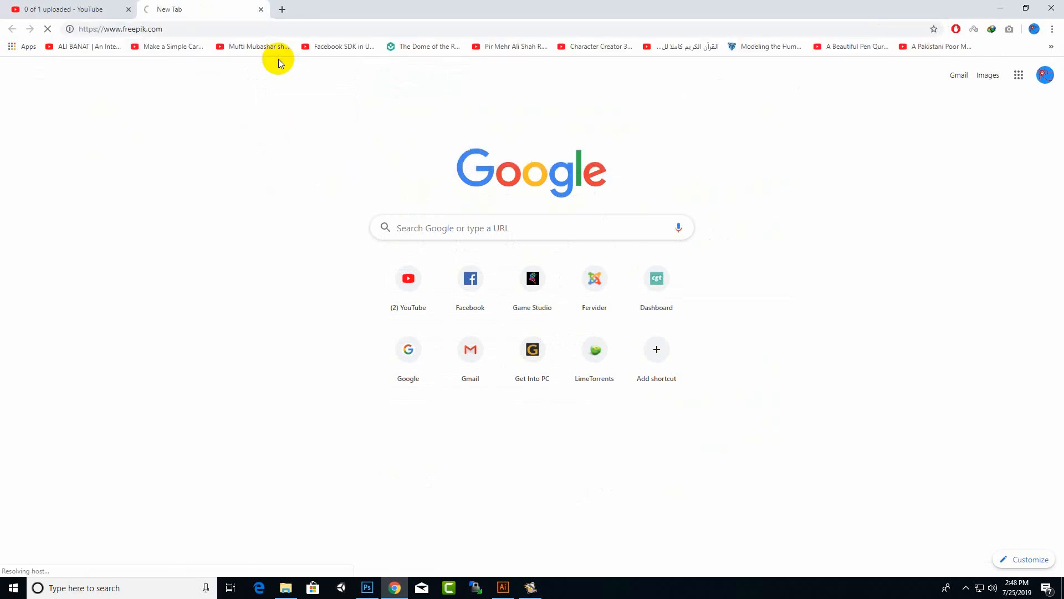
right_click(208, 3)
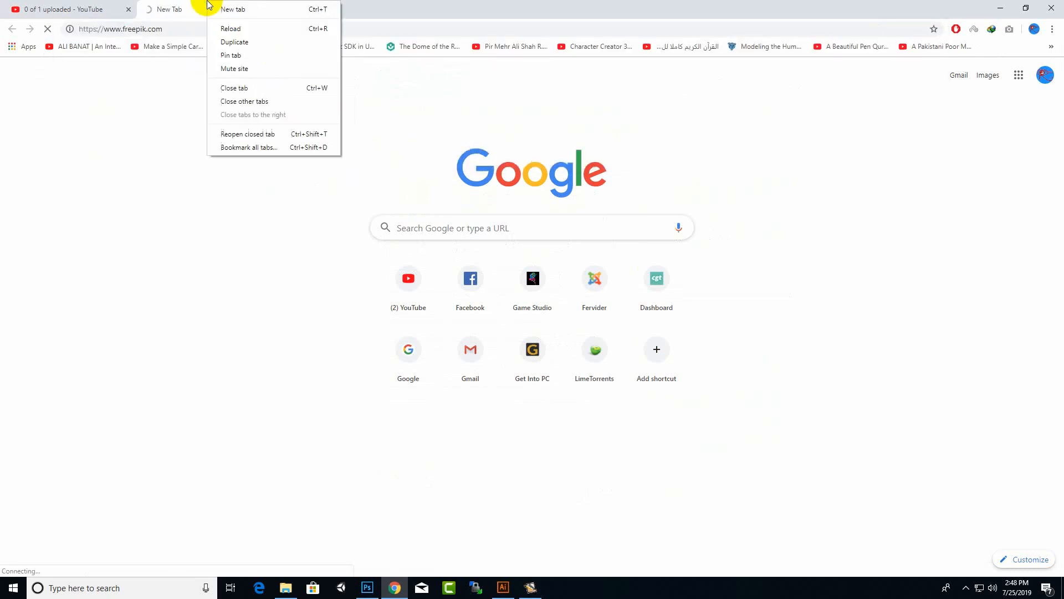
left_click(199, 6)
left_click(92, 28)
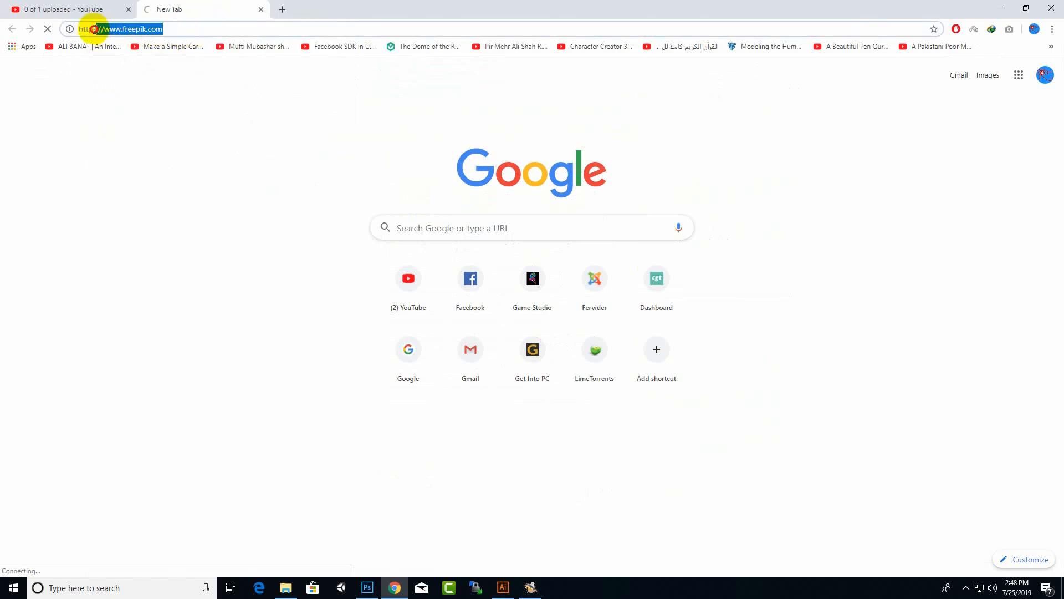
left_click(178, 29)
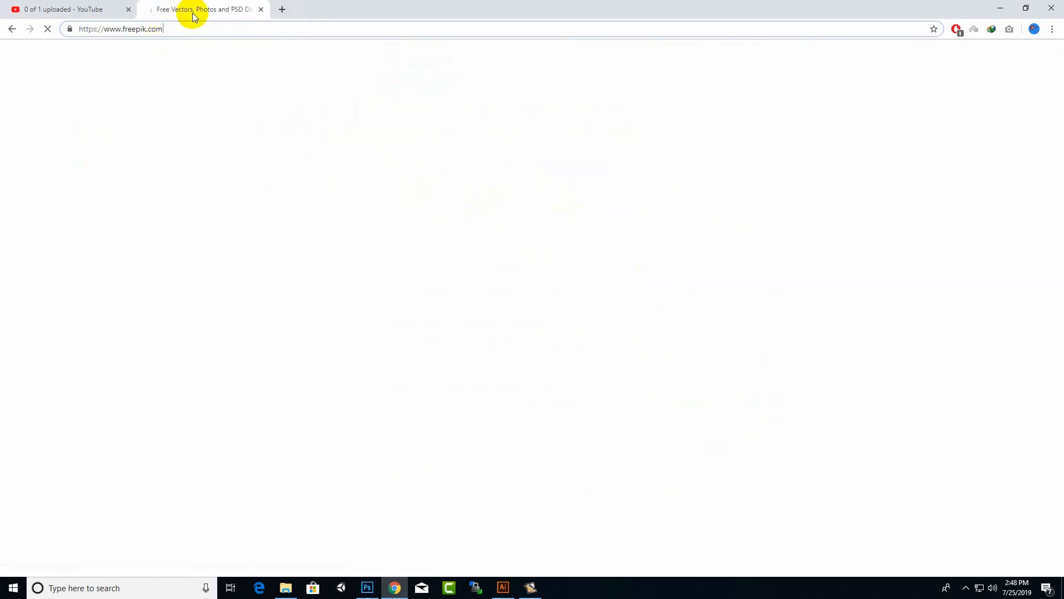
Delete all items in the Compressed folder inside Downloads and close the File Explorer window.
left_click(285, 587)
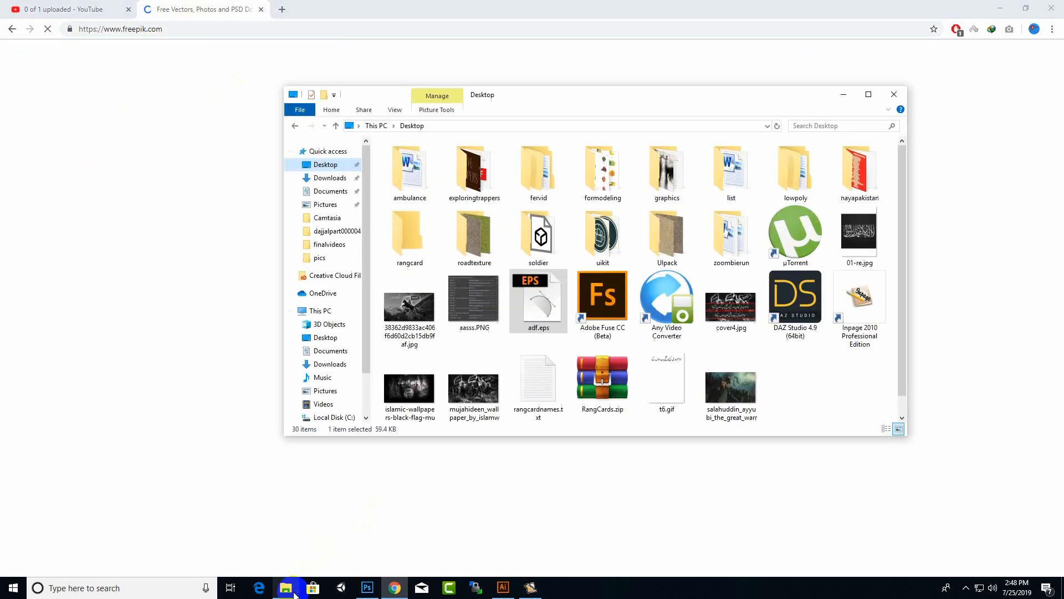
left_click(330, 178)
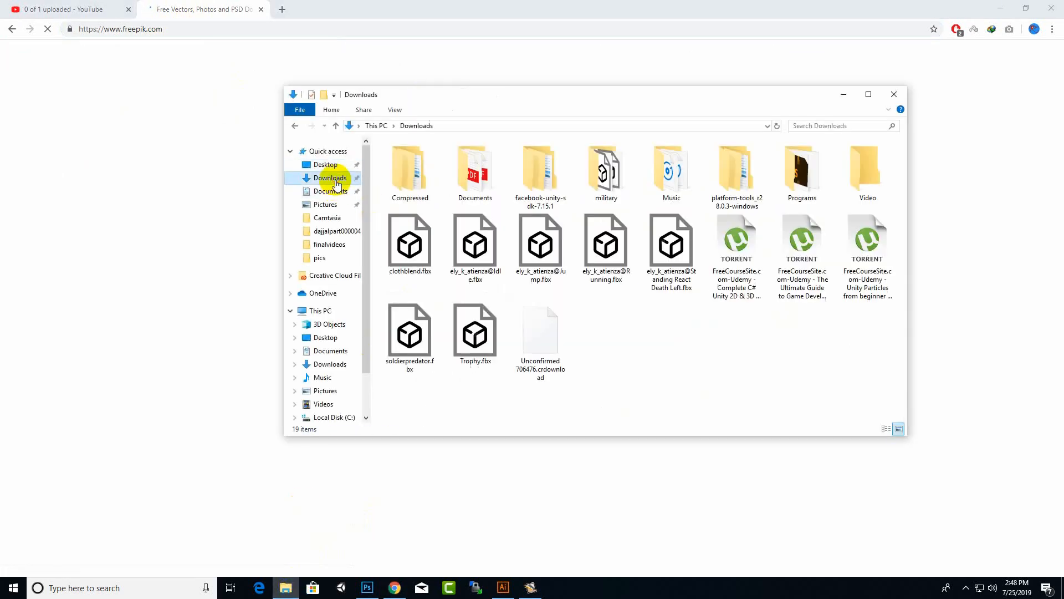
double_click(401, 187)
left_click_drag(524, 378, 415, 125)
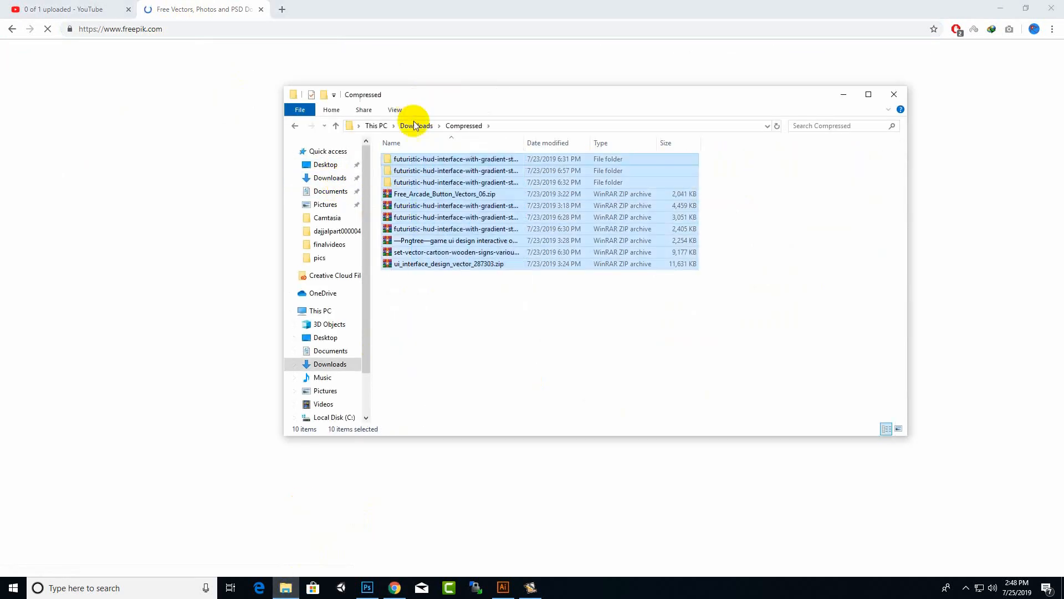
key("Delete")
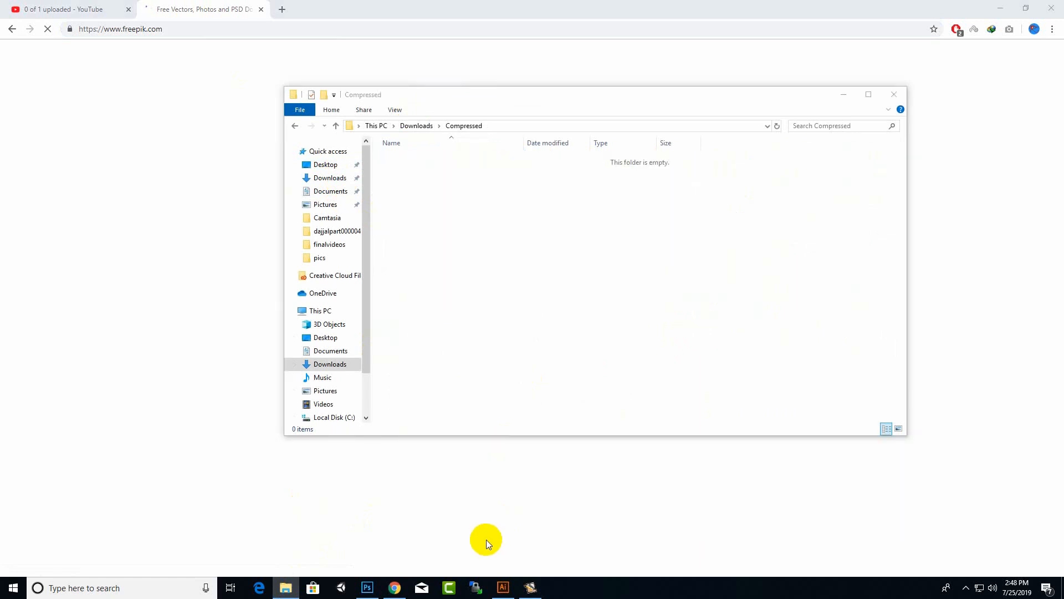
left_click(893, 95)
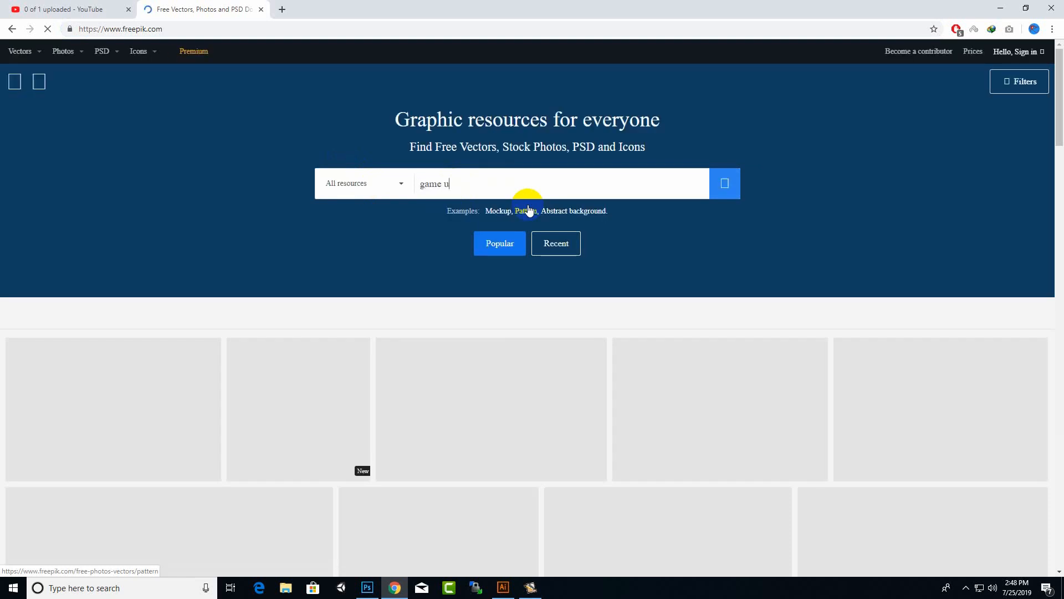
Search Freepik for "game ui" and filter the results to the Free license.
key("Return")
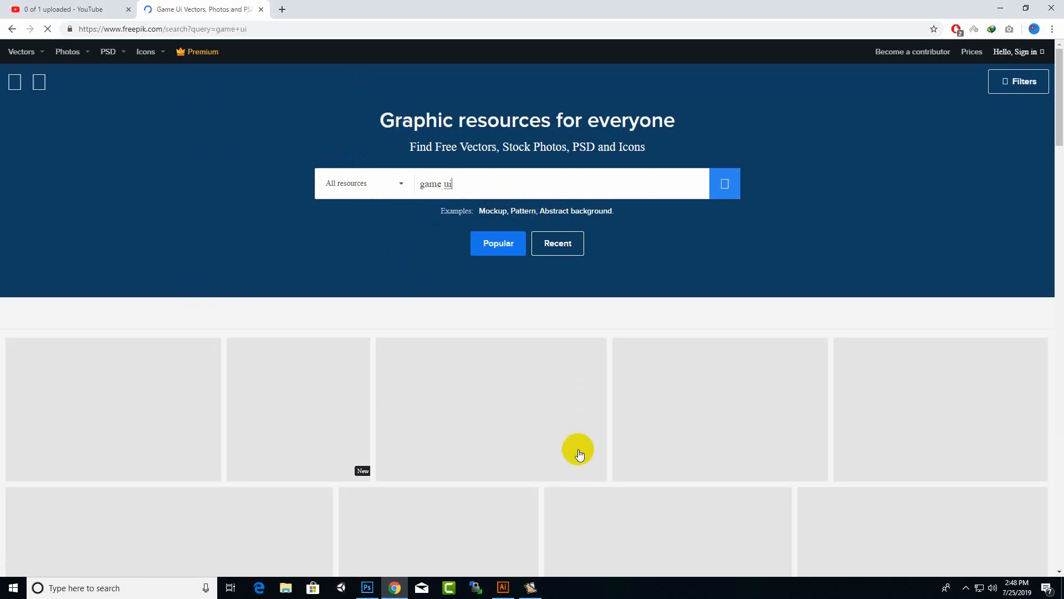
scroll(779, 271, "down", 4)
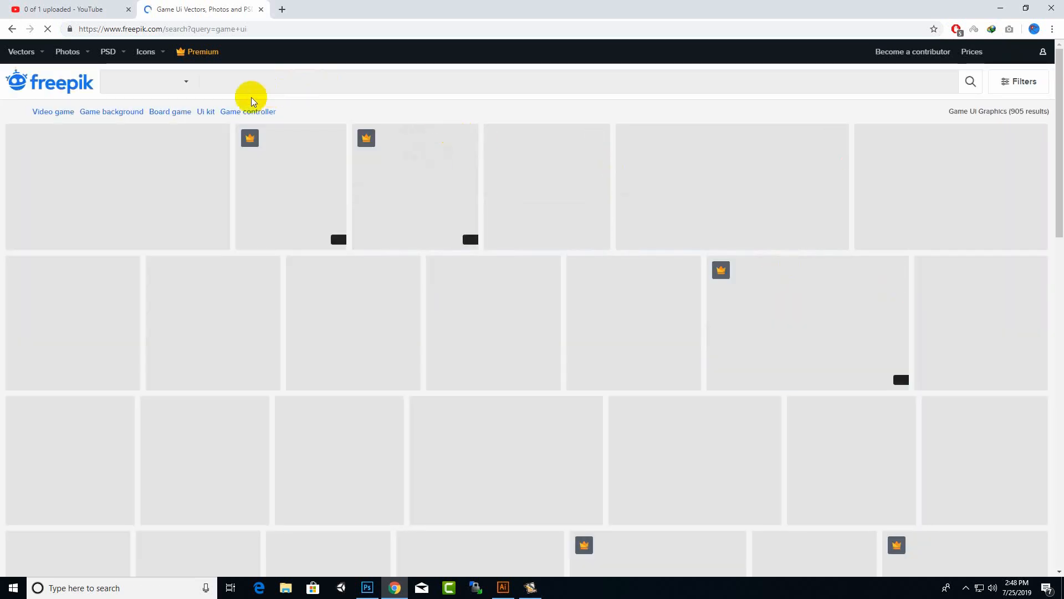
left_click(1010, 89)
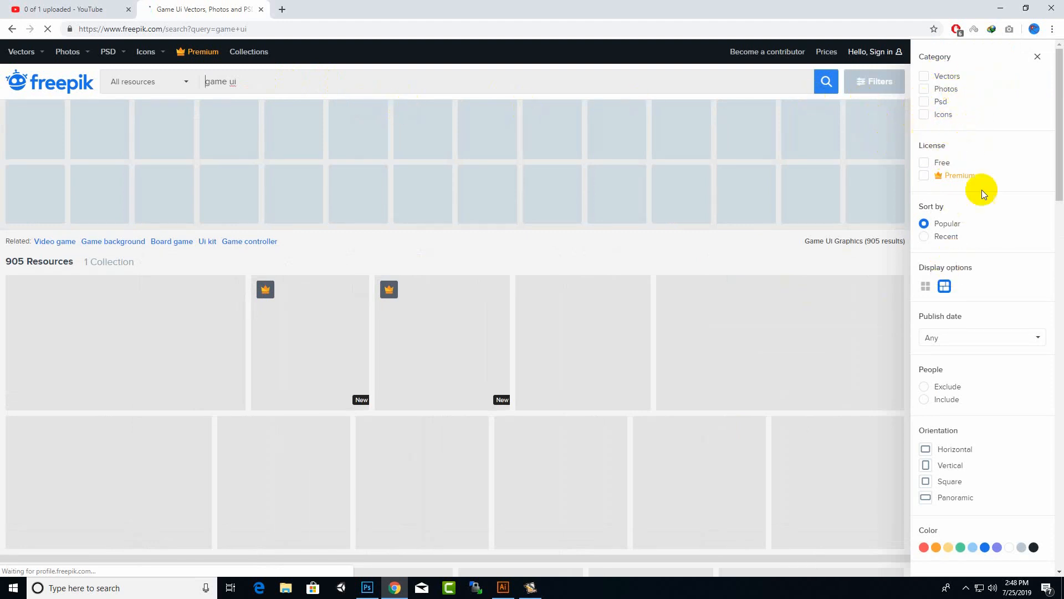
left_click(939, 162)
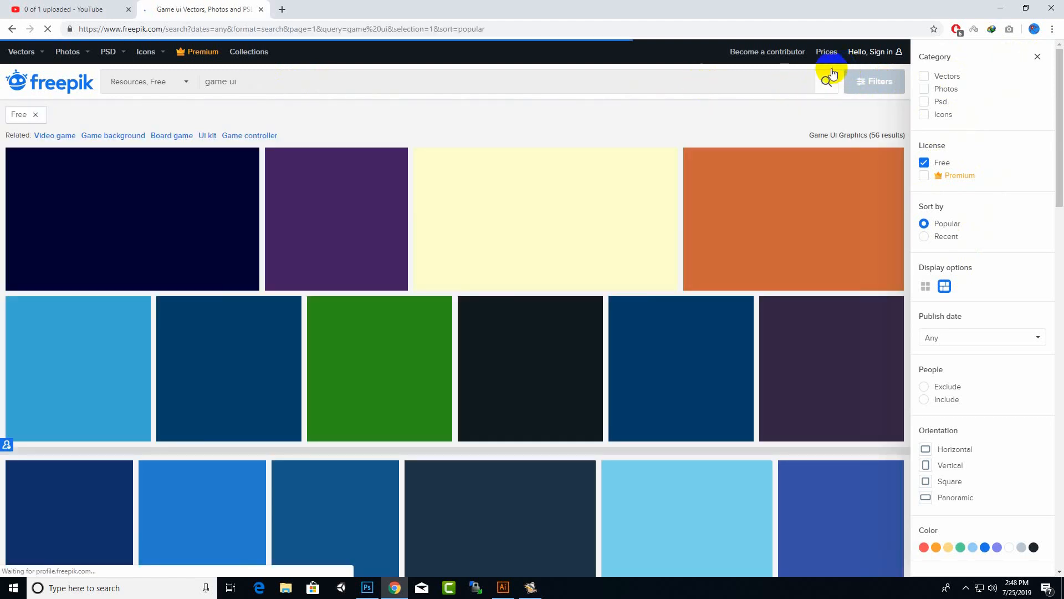
left_click(1035, 59)
left_click(718, 173)
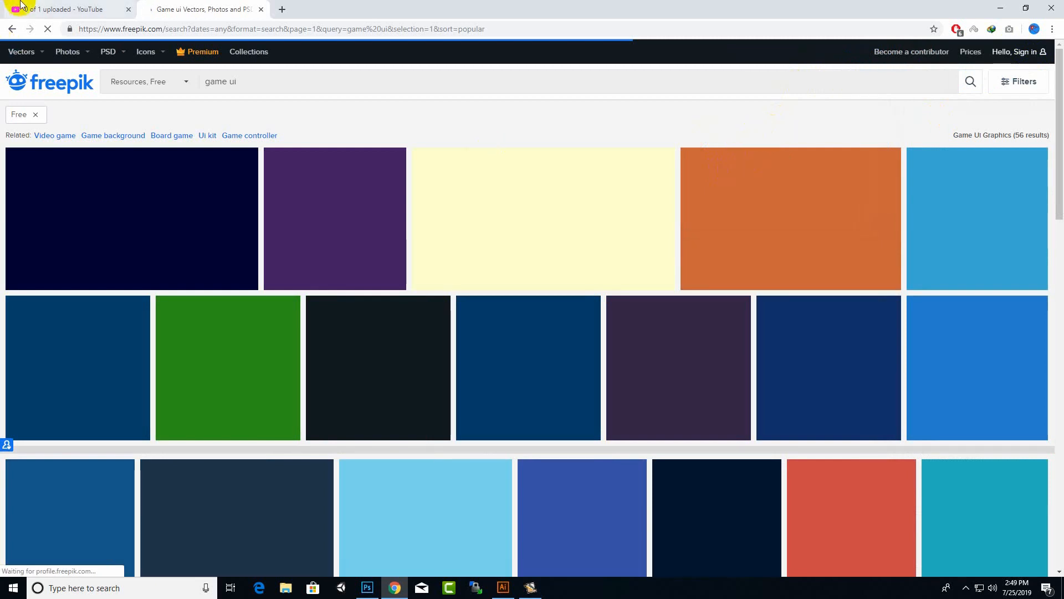
left_click(67, 9)
left_click(219, 9)
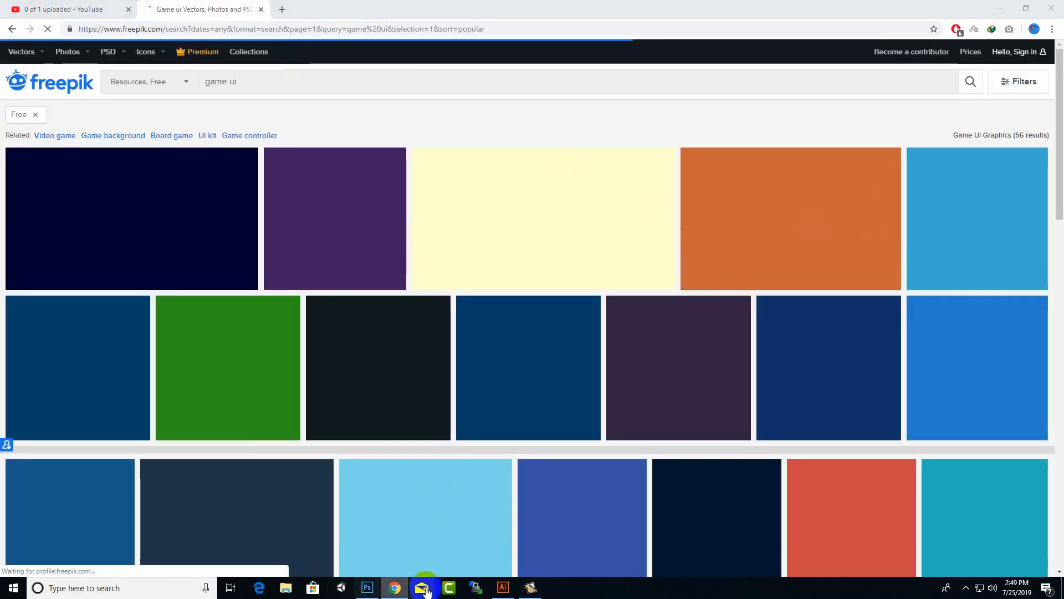
right_click(784, 7)
left_click(665, 7)
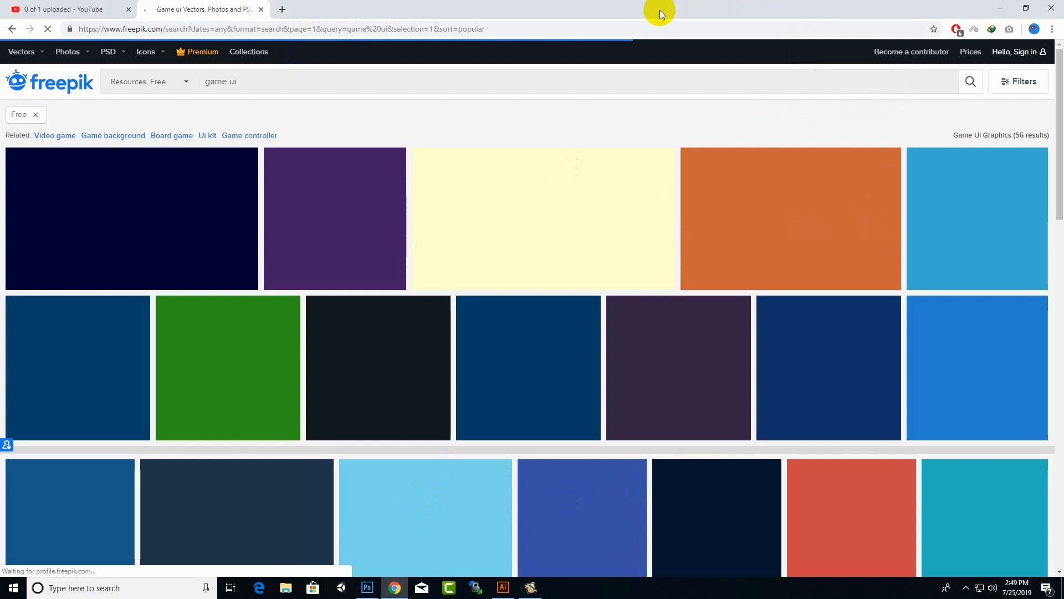
Load fervider.com in an additional browser tab.
left_click(282, 10)
type("fer")
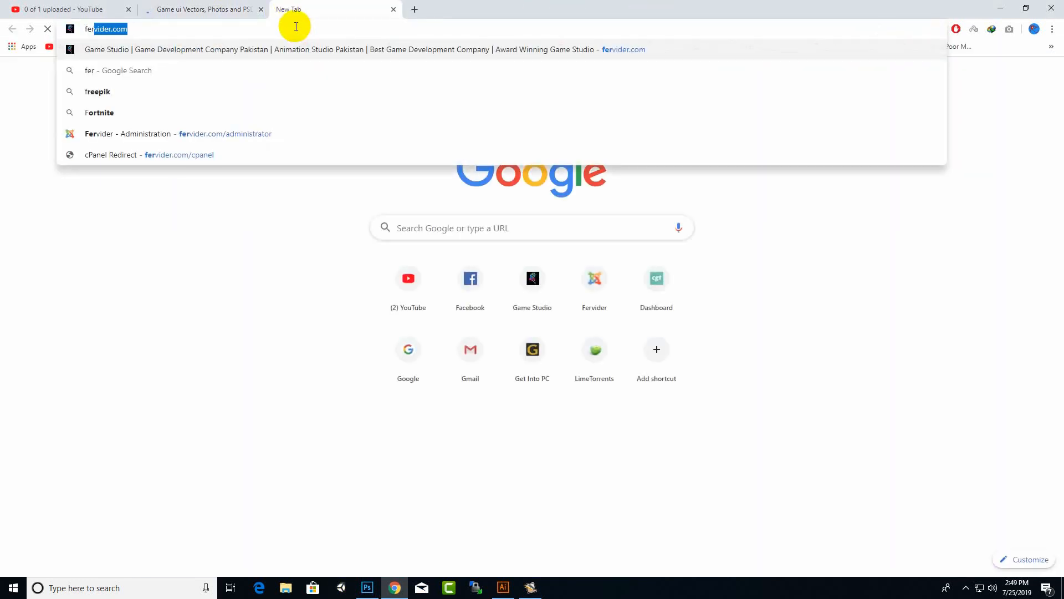
key("Return")
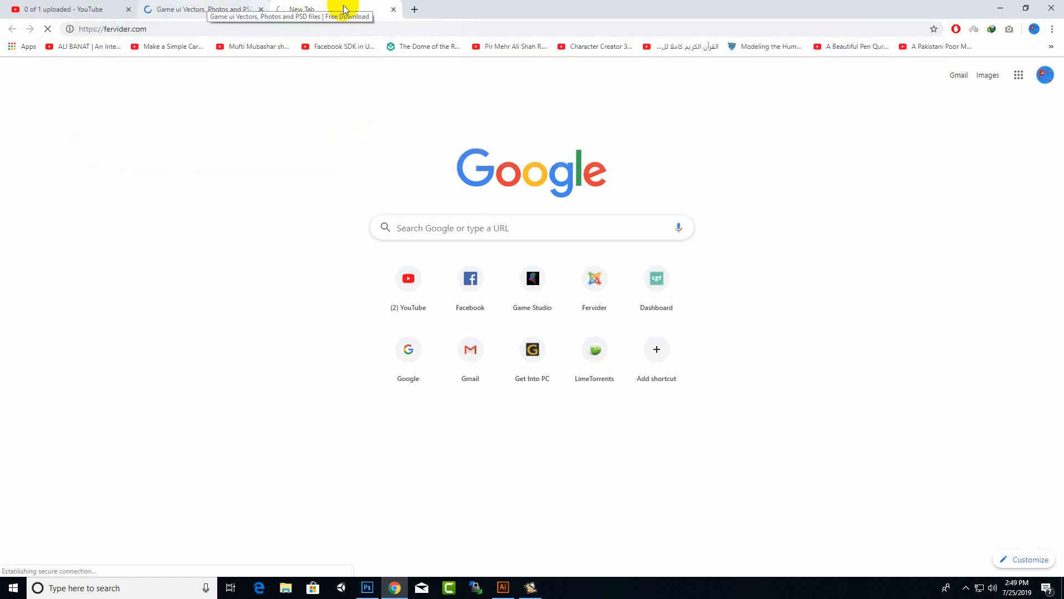
right_click(377, 7)
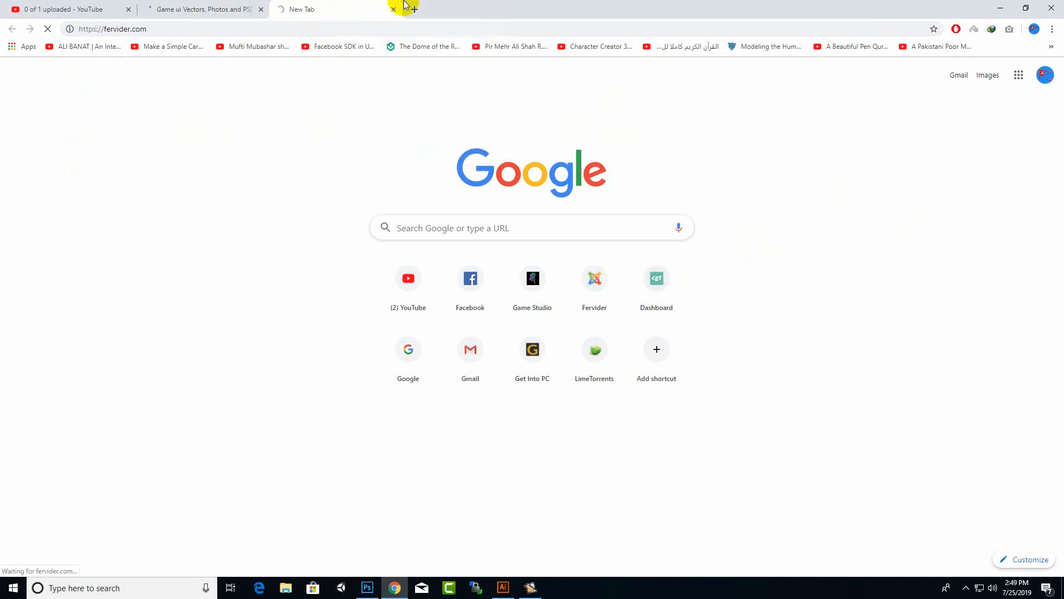
left_click(204, 5)
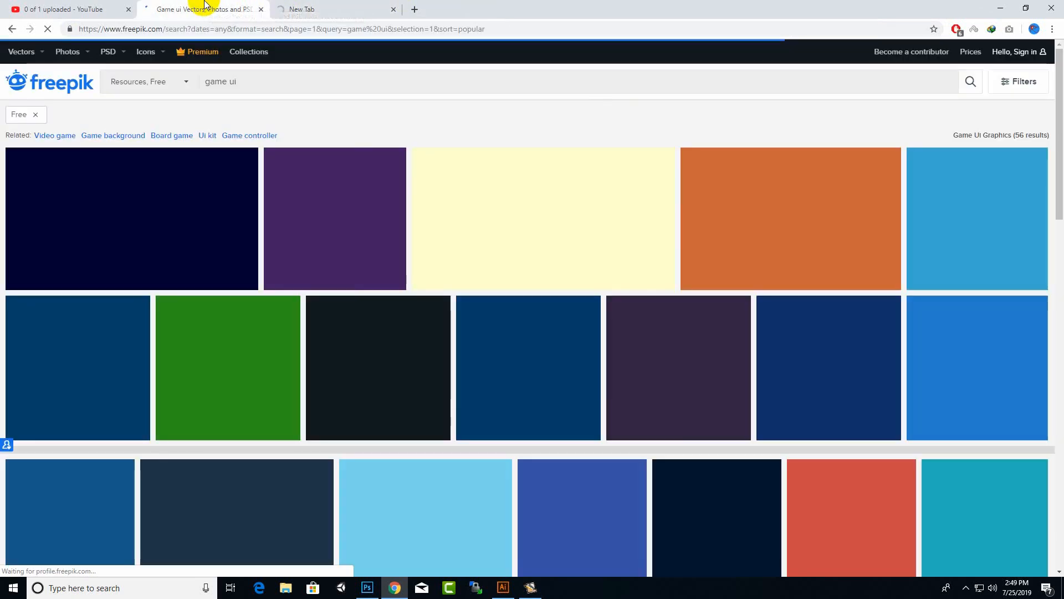
left_click(328, 10)
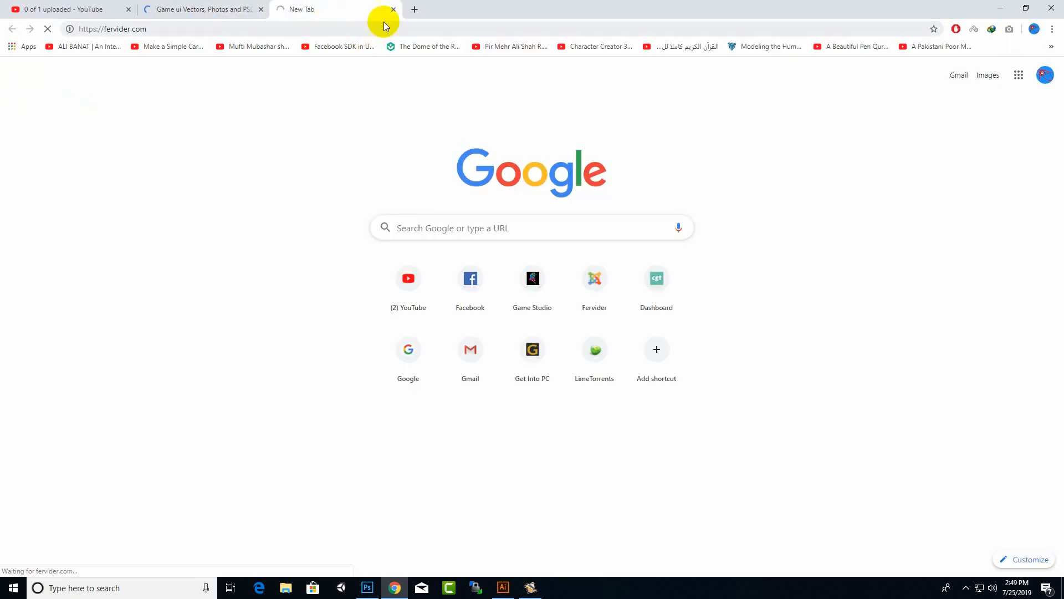
left_click(220, 4)
right_click(220, 4)
left_click(197, 3)
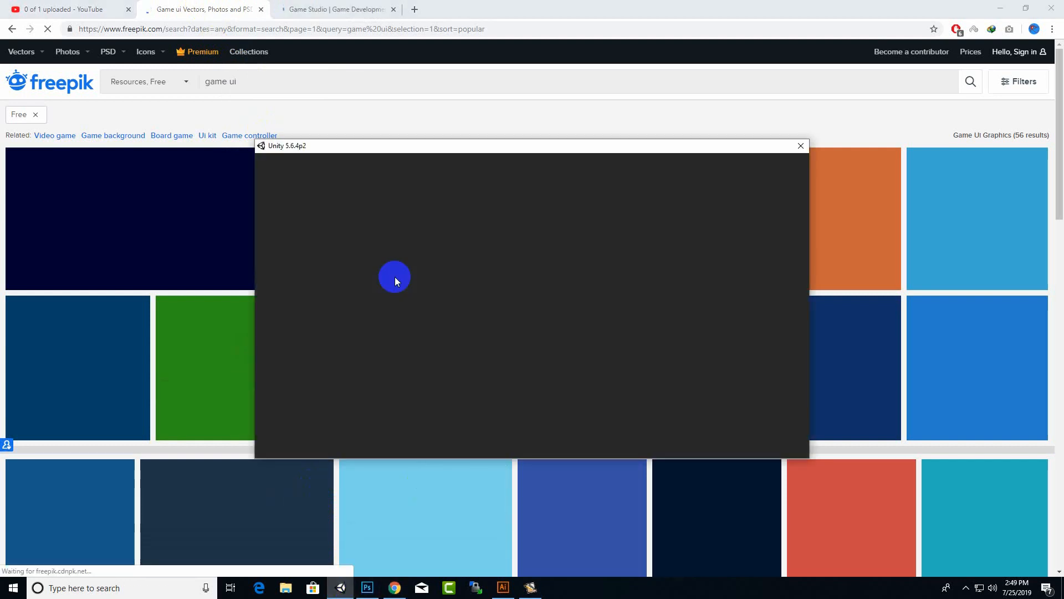
left_click_drag(620, 147, 642, 184)
left_click(425, 273)
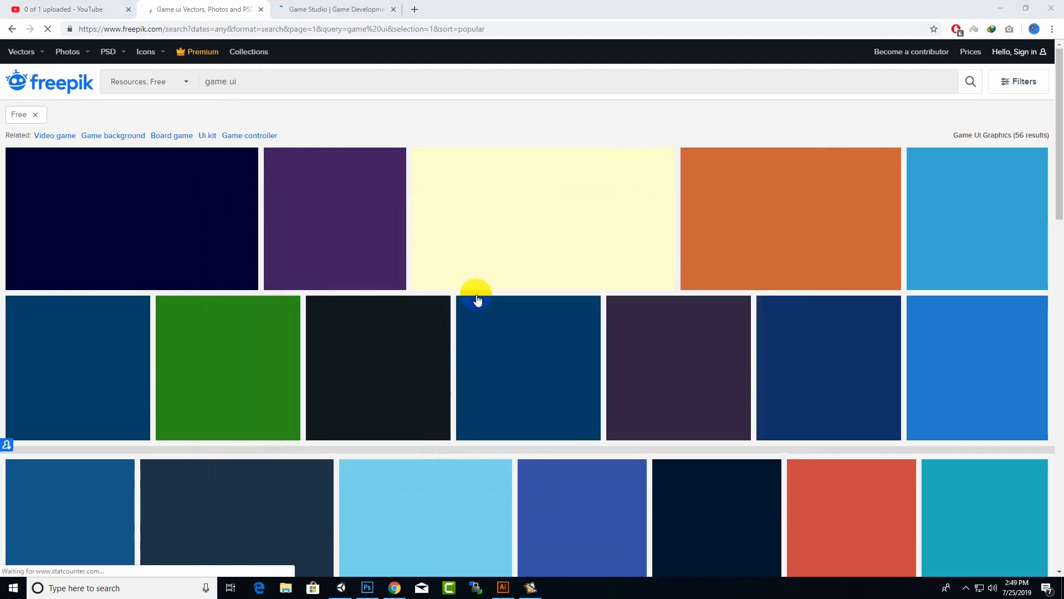
Close the fervider.com tab and return to the Freepik search results.
left_click(308, 8)
left_click(213, 10)
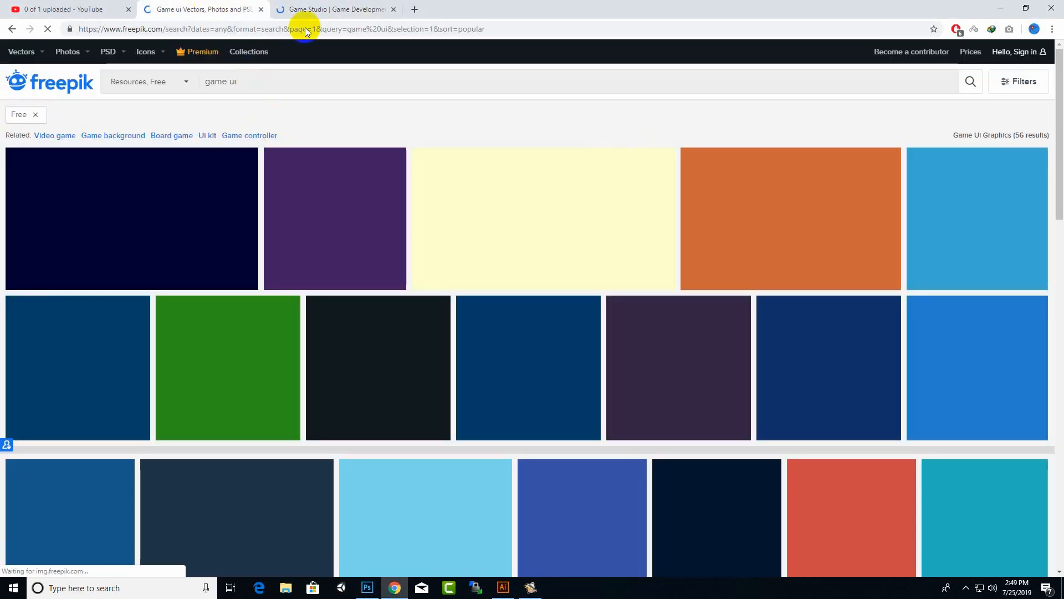
left_click(333, 10)
left_click(394, 9)
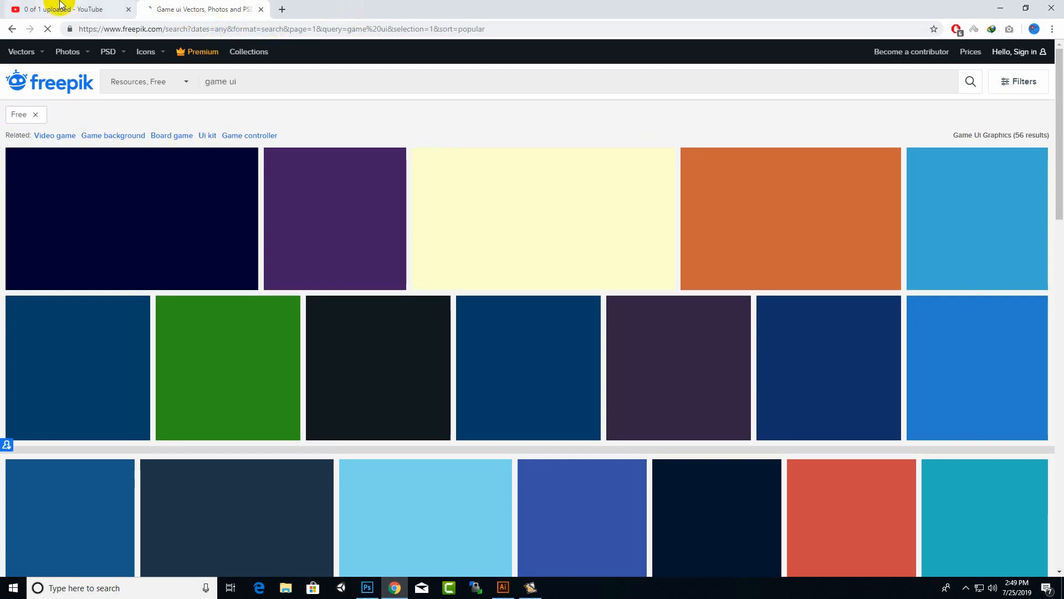
left_click(102, 10)
left_click(222, 9)
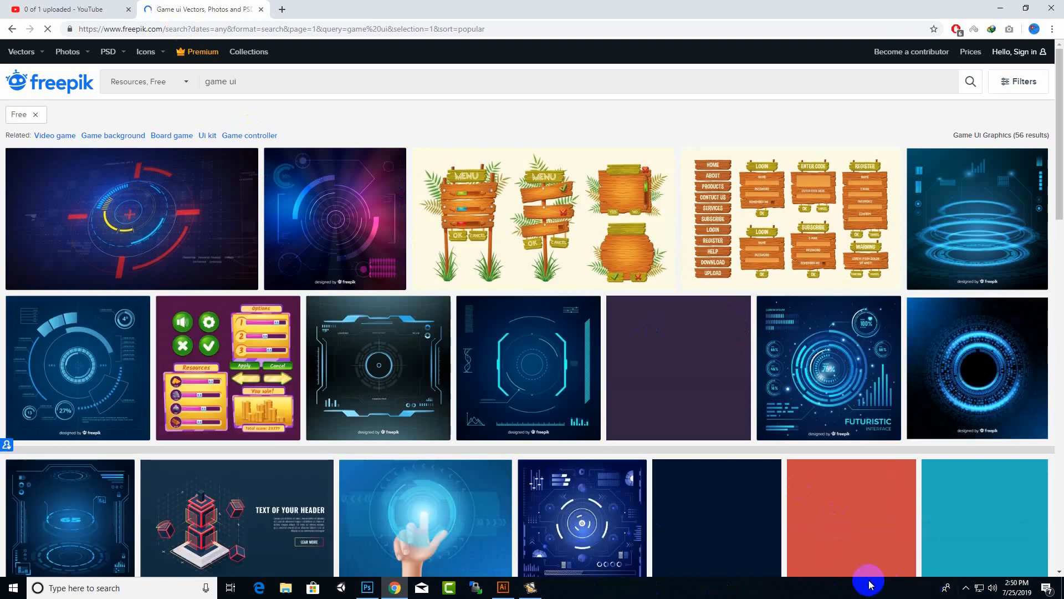
Open the blue octagonal-frame and the dark rectangular-frame futuristic HUD vectors from the search results in separate new tabs.
mouse_move(770, 310)
scroll(771, 311, "down", 3)
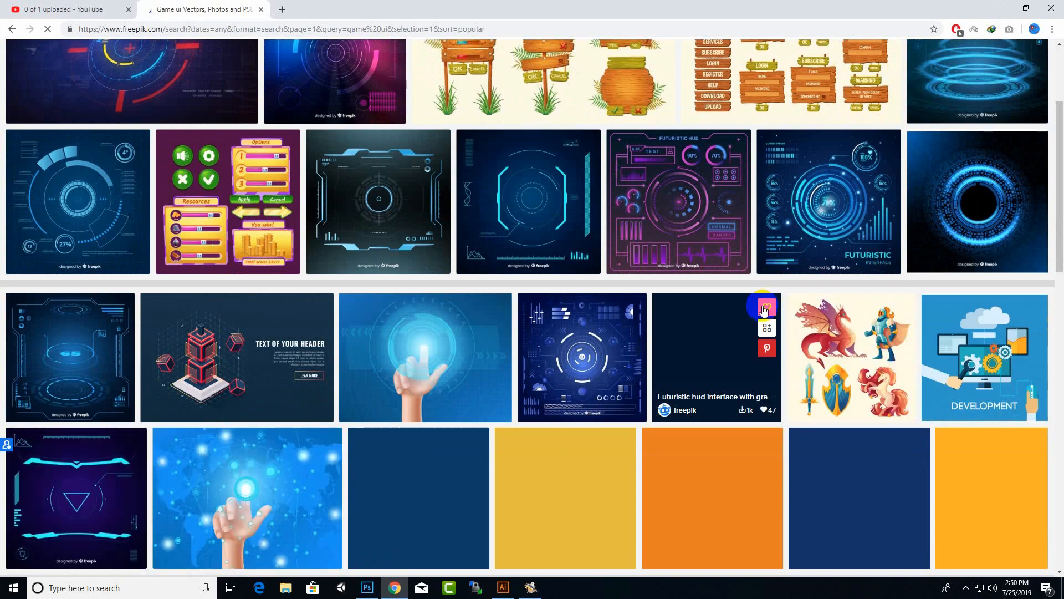
right_click(537, 188)
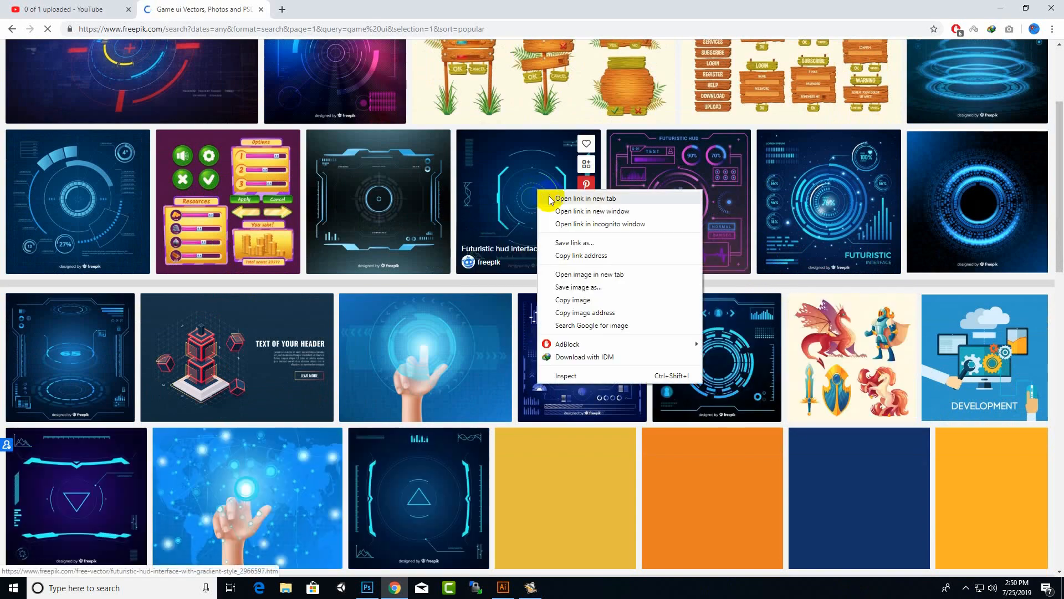
left_click(550, 198)
scroll(552, 206, "up", 1)
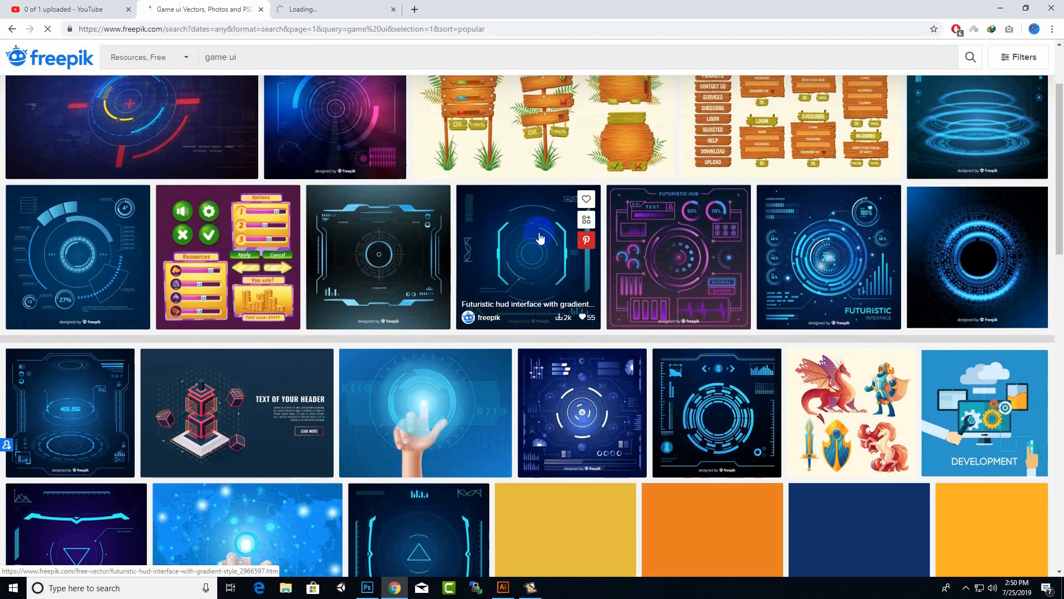
right_click(346, 230)
left_click(377, 237)
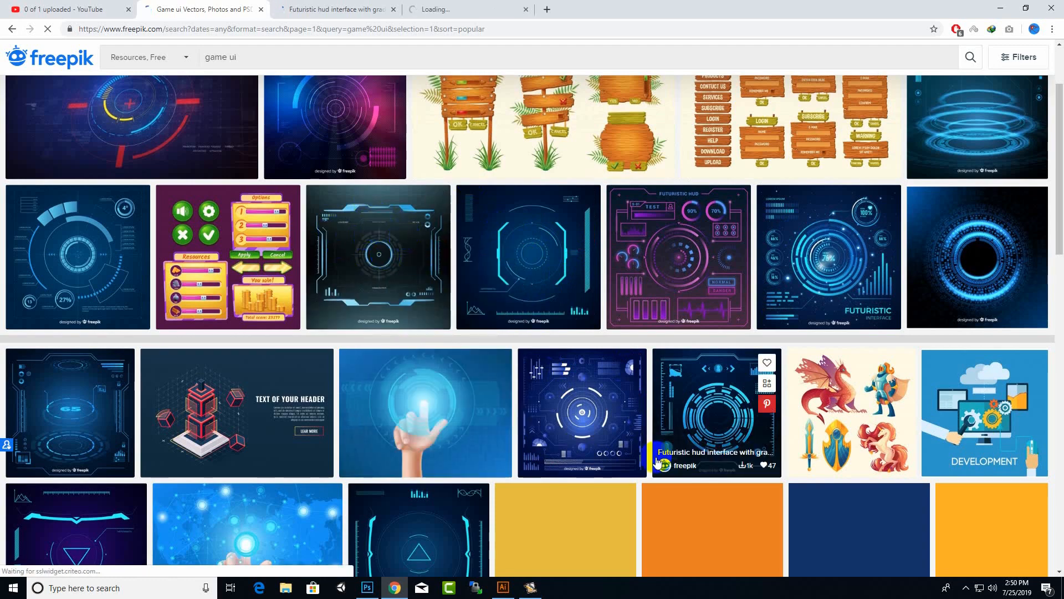
Open the circular blue HUD vector with the corner charts and the HUD vector showing 65 in new background tabs.
scroll(657, 462, "down", 1)
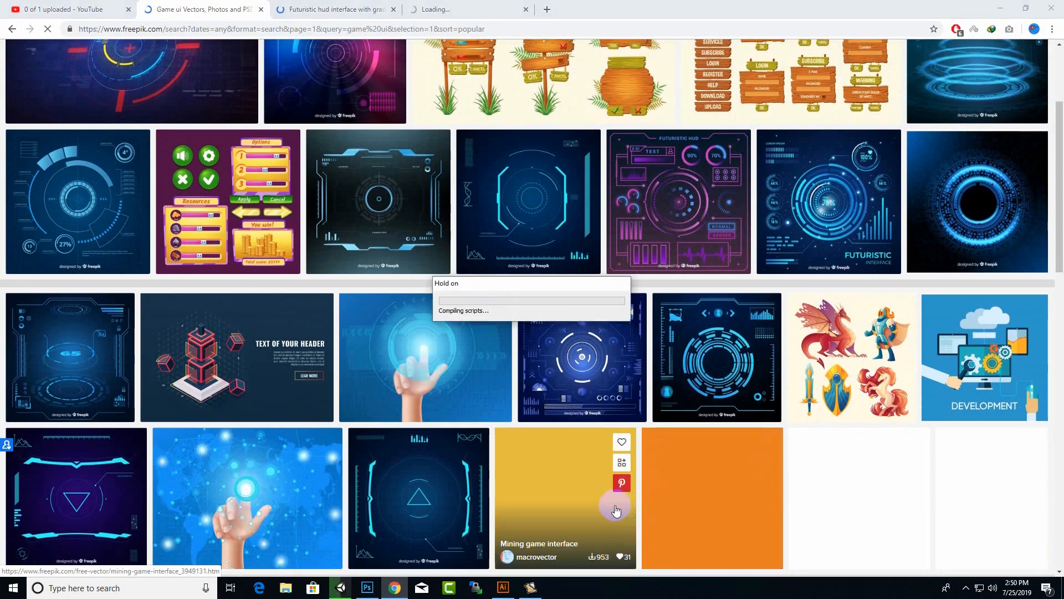
right_click(719, 363)
left_click(748, 370)
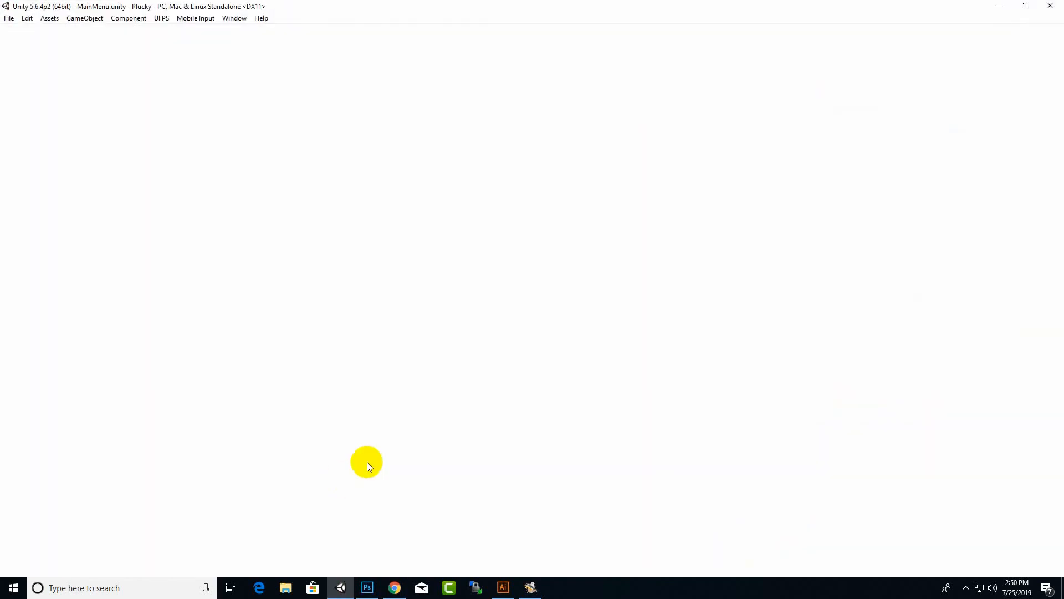
left_click(394, 588)
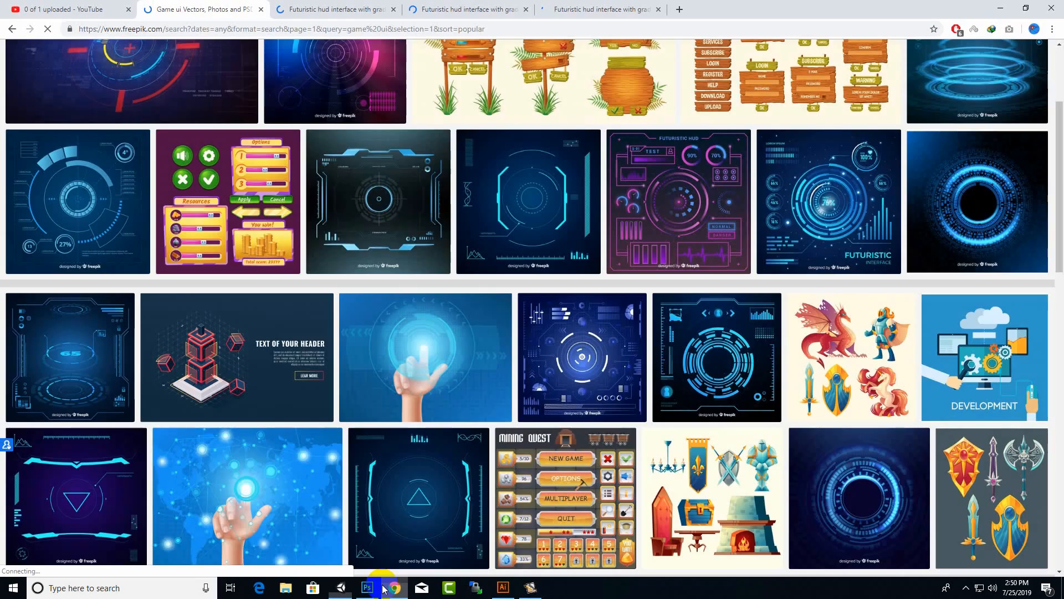
right_click(87, 335)
left_click(98, 342)
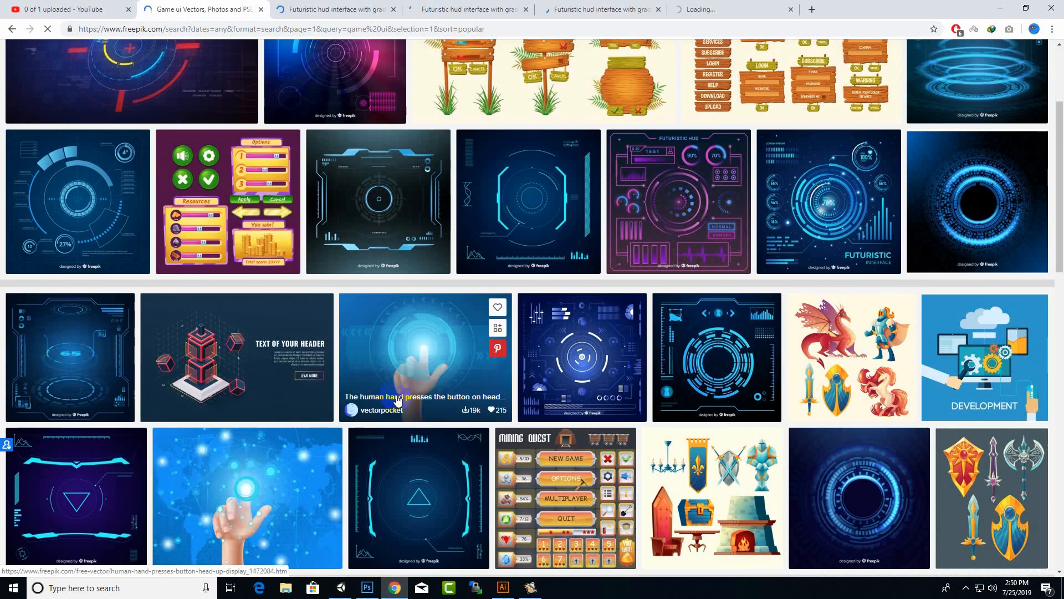
Look through the remaining free game ui results and close the search results tab.
scroll(499, 232, "down", 5)
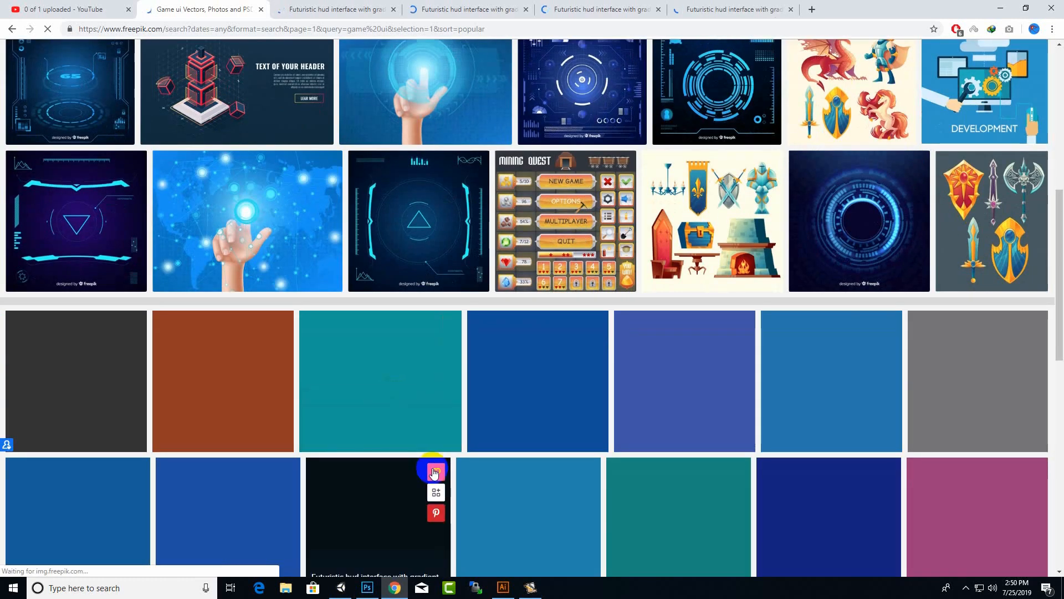
scroll(434, 474, "down", 2)
scroll(434, 474, "up", 3)
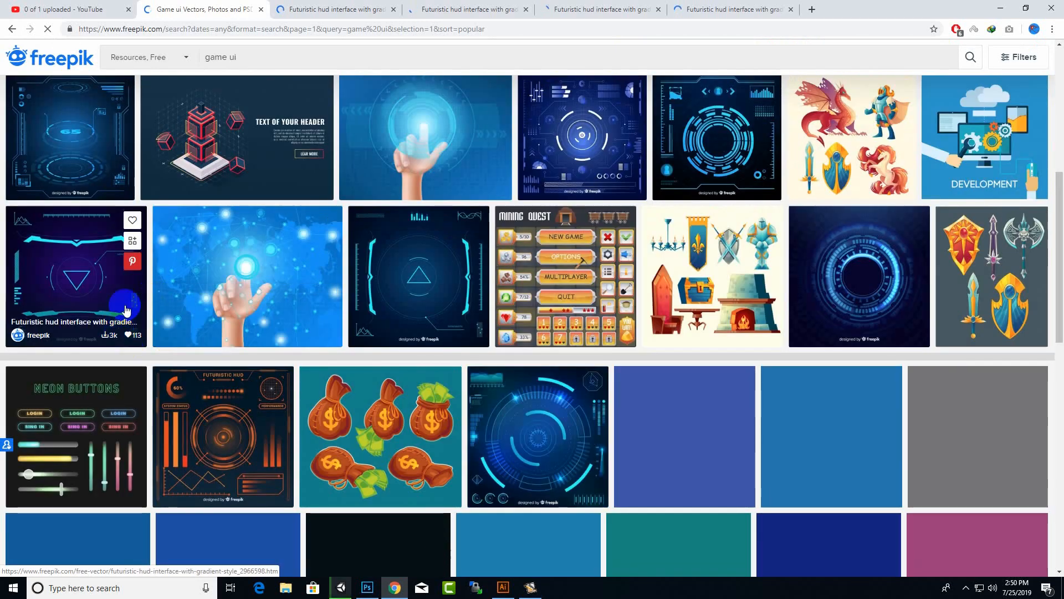
scroll(127, 309, "up", 4)
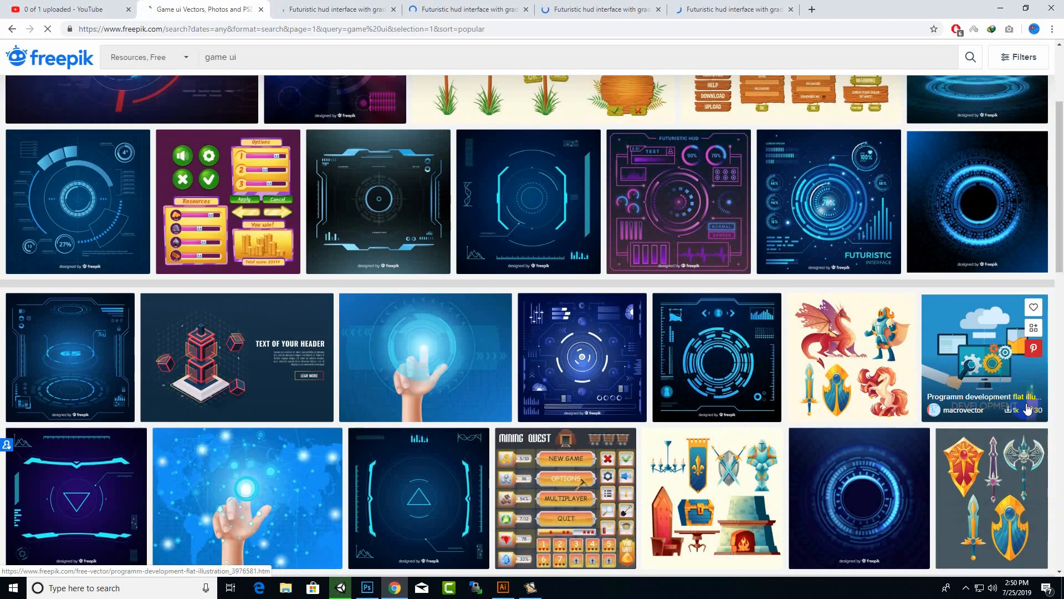
scroll(1028, 408, "up", 2)
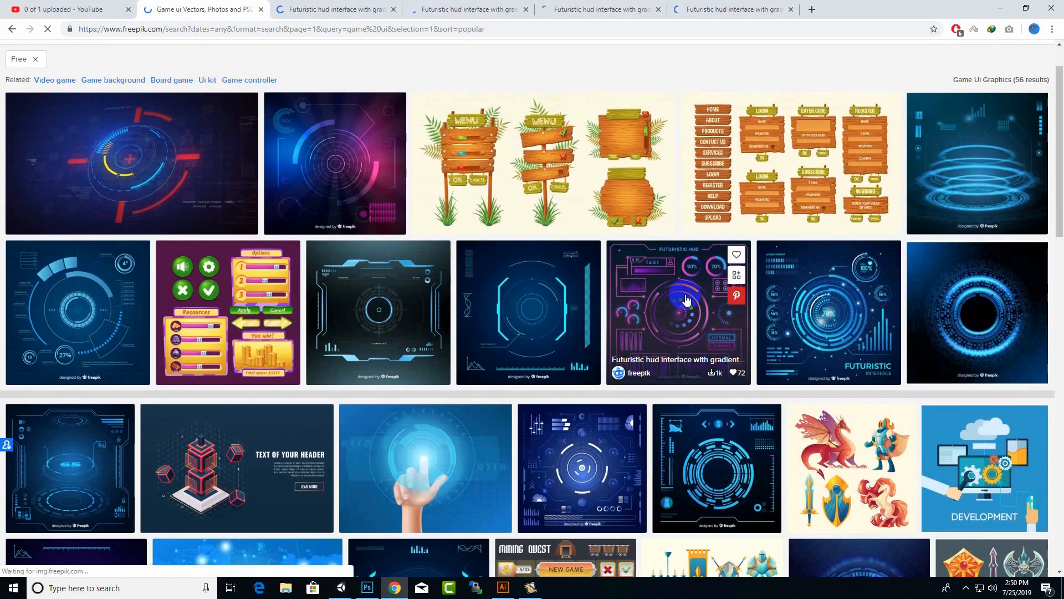
scroll(686, 300, "up", 1)
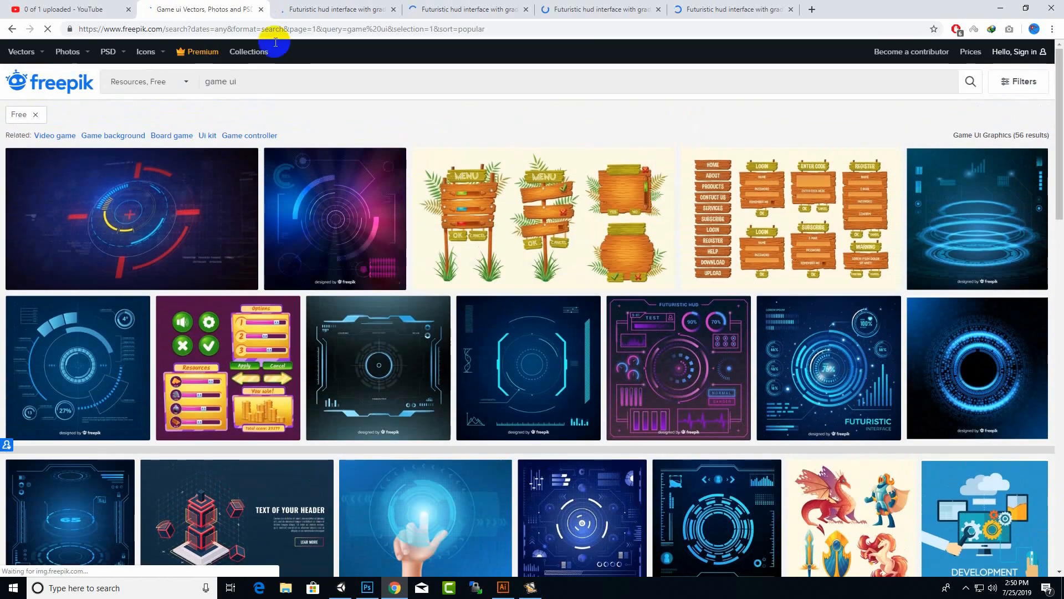
left_click(257, 10)
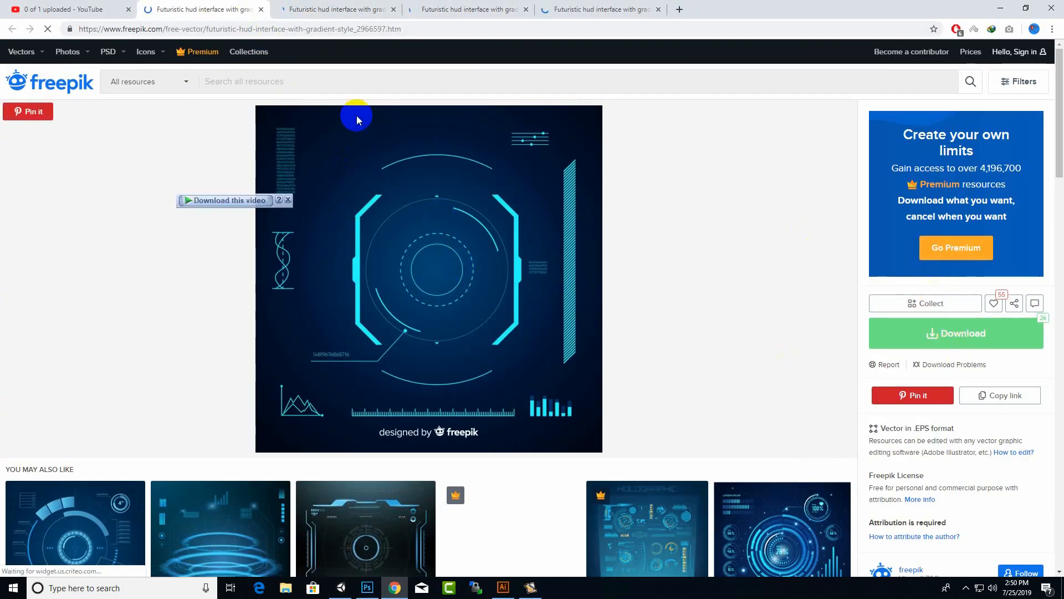
Request the free download of the octagonal-frame HUD vector and of the dark rectangular-frame HUD vector.
left_click(947, 333)
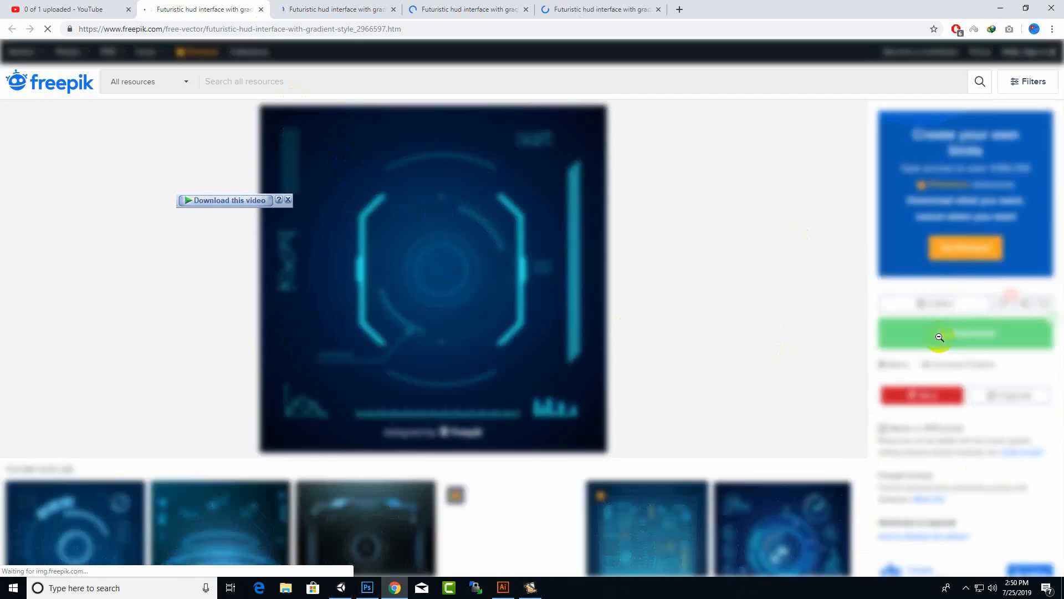
left_click(628, 300)
left_click(366, 10)
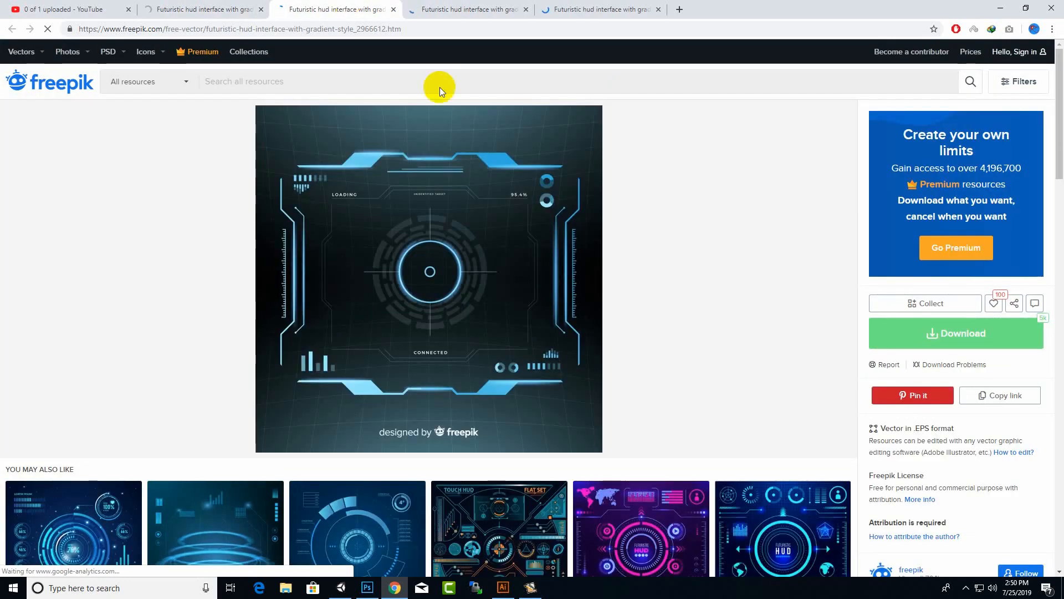
left_click(972, 341)
left_click(721, 320)
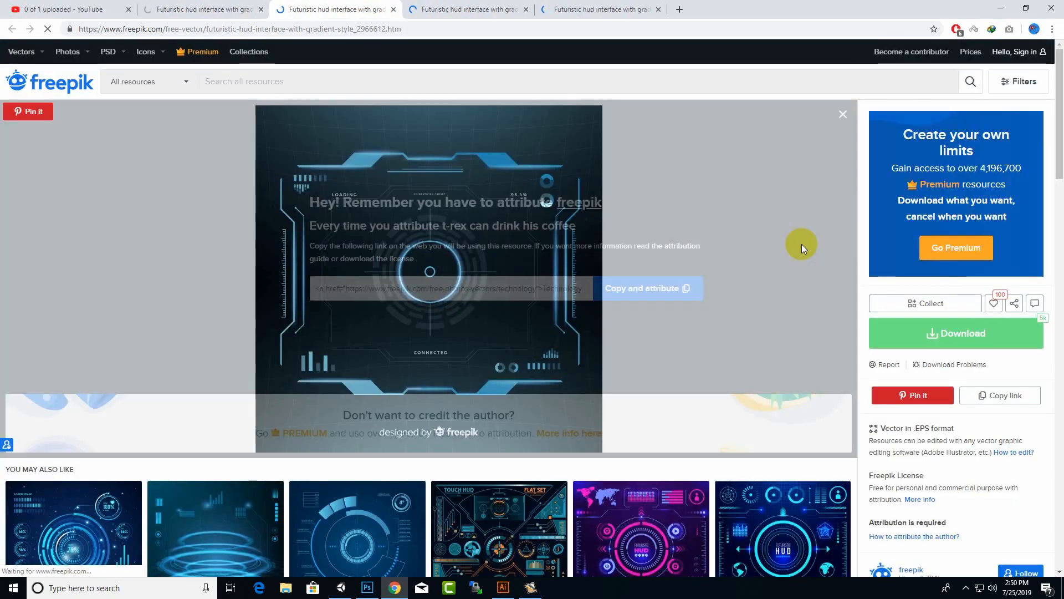
Request the free download of the two remaining open HUD vectors, the circular one with charts and the one showing 65.
left_click(441, 9)
left_click(967, 348)
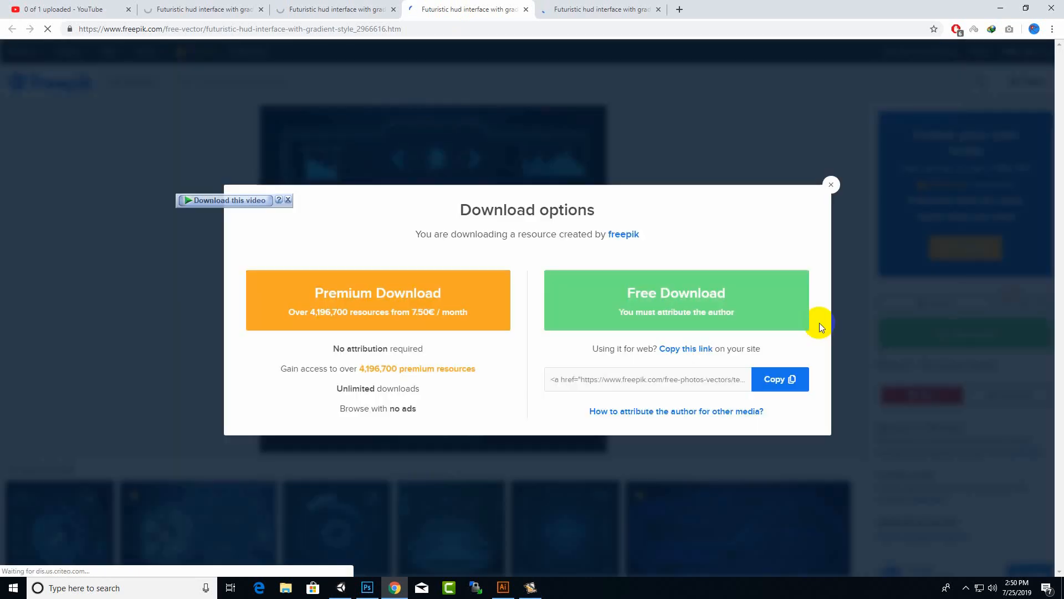
left_click(702, 316)
left_click(643, 9)
left_click(951, 349)
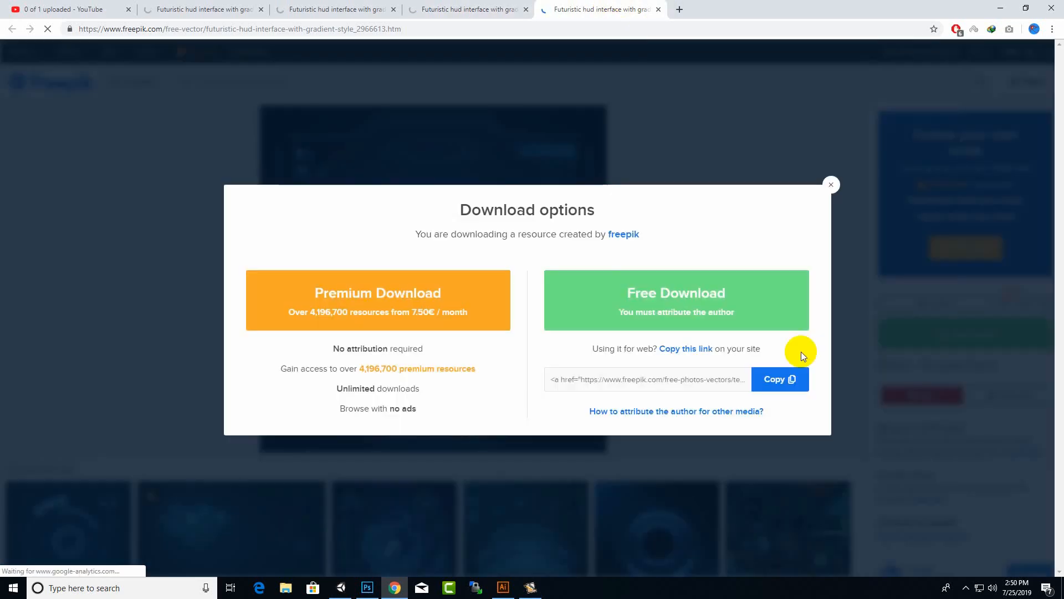
left_click(598, 292)
Cancel the duplicate-named archive download without adding any site exception and close the progress window of the running HUD archive download.
left_click(523, 340)
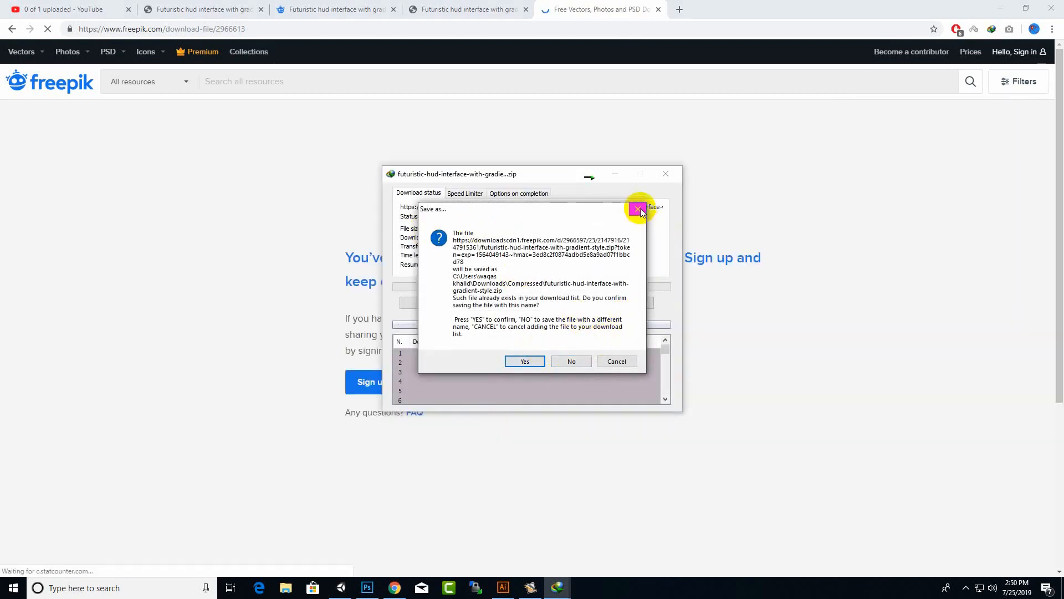
left_click(638, 209)
left_click(640, 210)
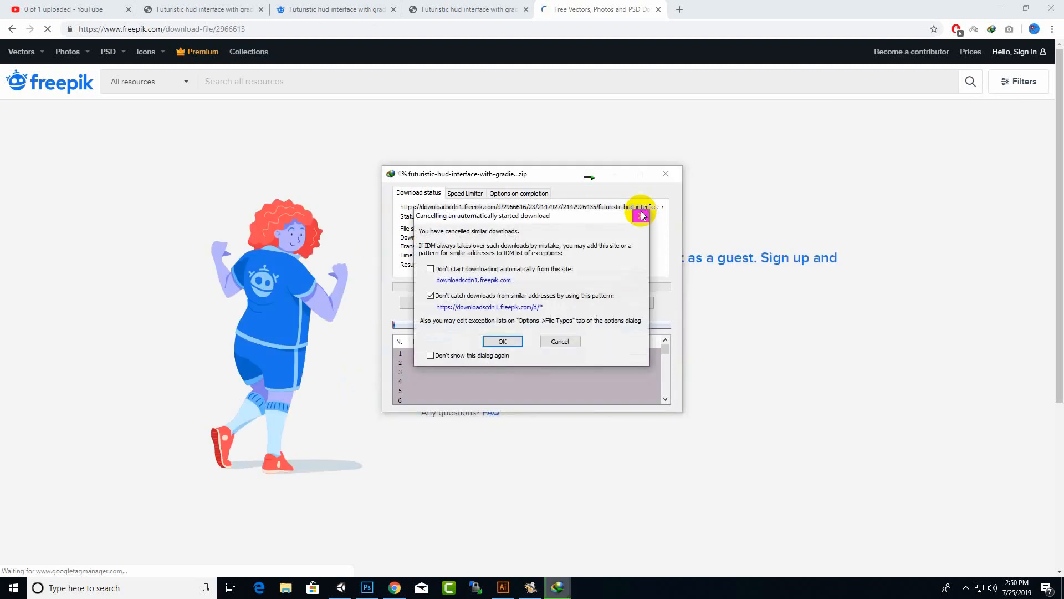
left_click(560, 341)
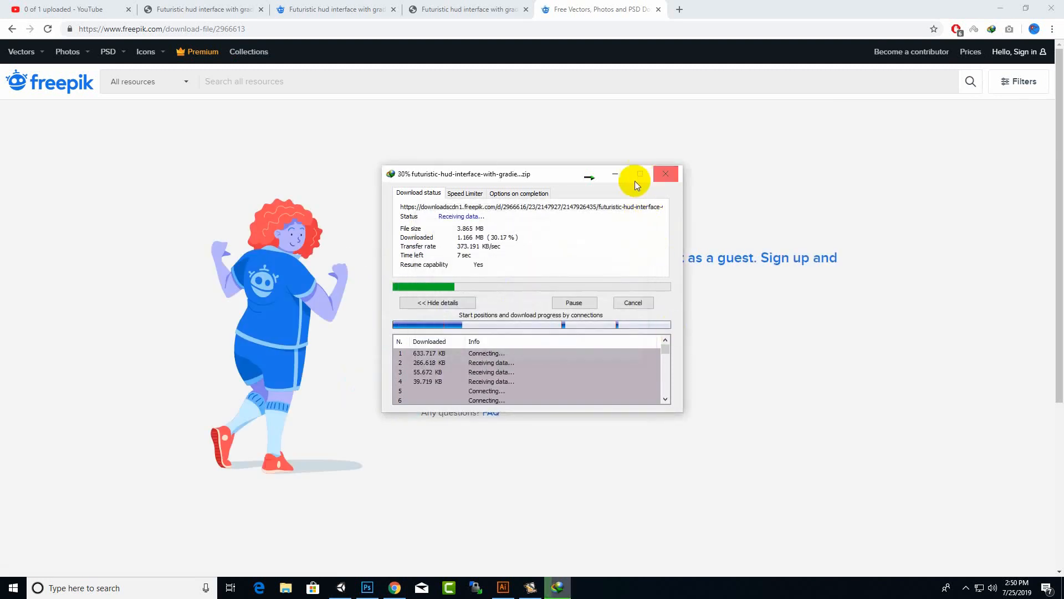
left_click(665, 173)
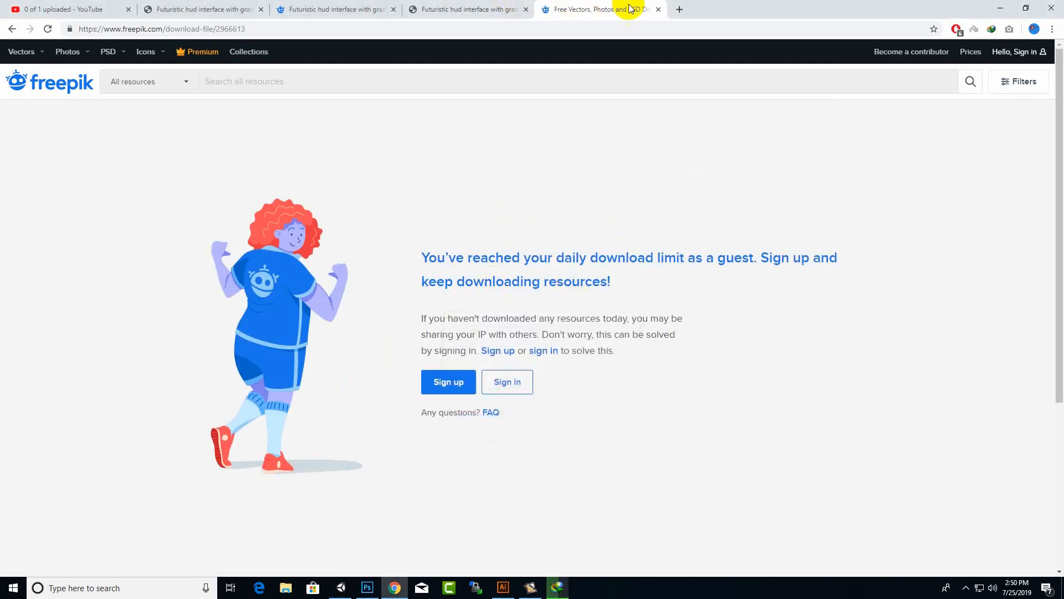
Close the download limit page, open the related Elementos gráficos futuristas vector and try to download it for free.
left_click(660, 10)
scroll(565, 340, "down", 9)
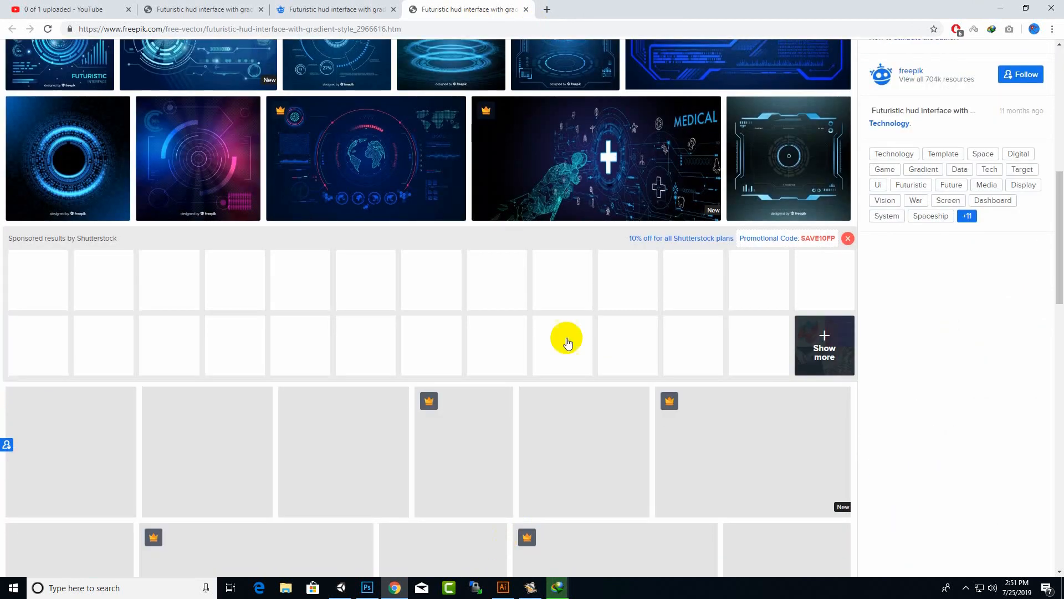
scroll(722, 292, "up", 2)
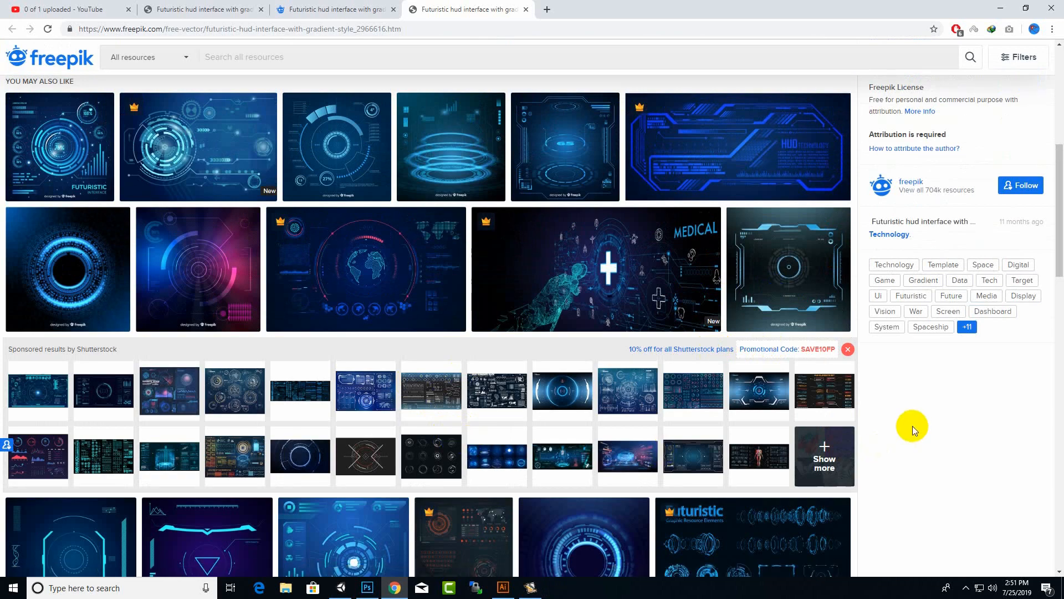
scroll(912, 426, "down", 4)
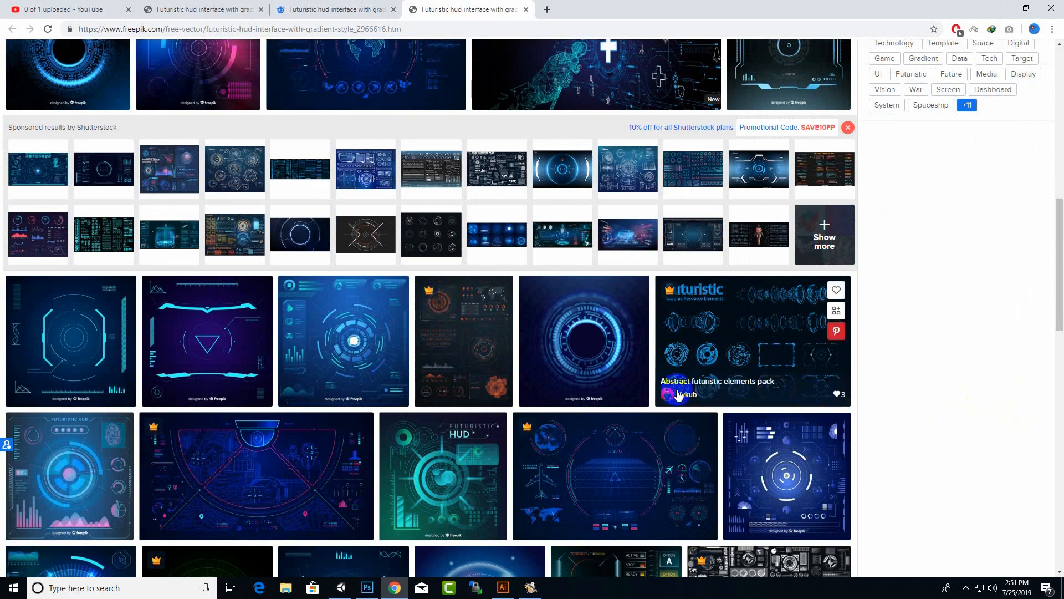
left_click(342, 347)
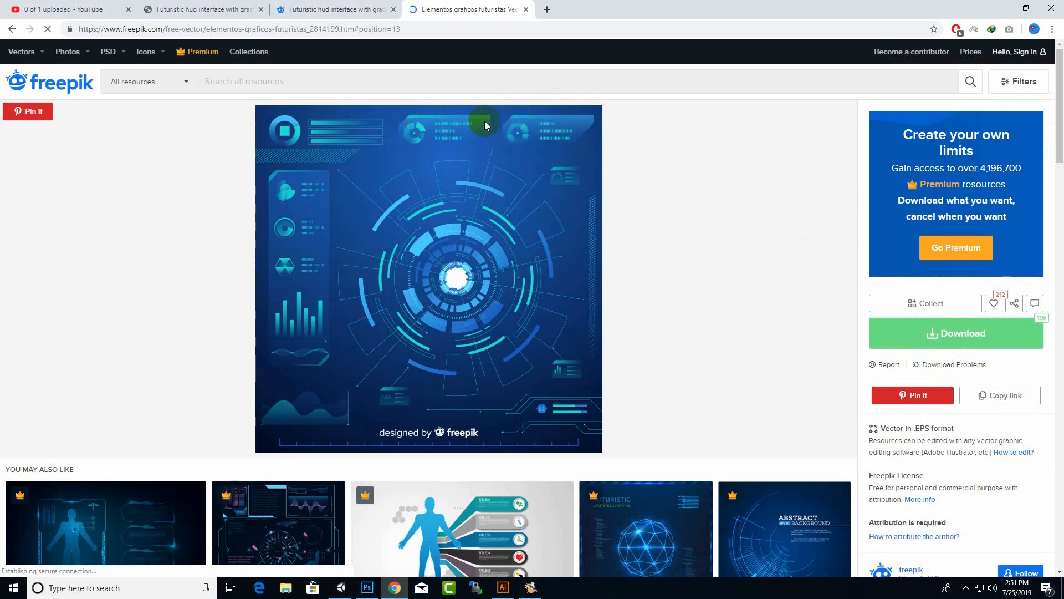
left_click(970, 330)
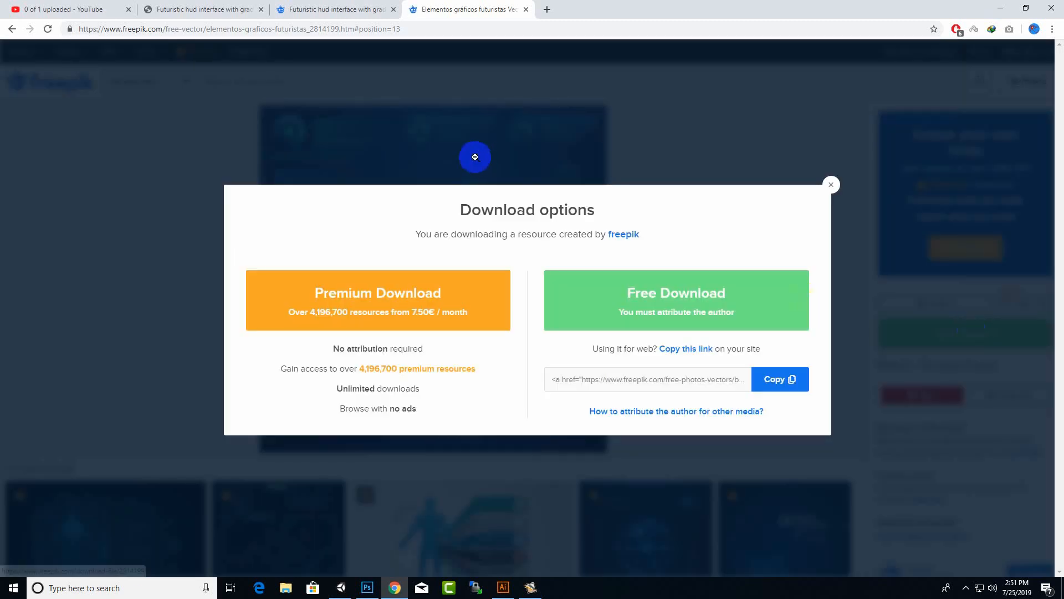
left_click(618, 314)
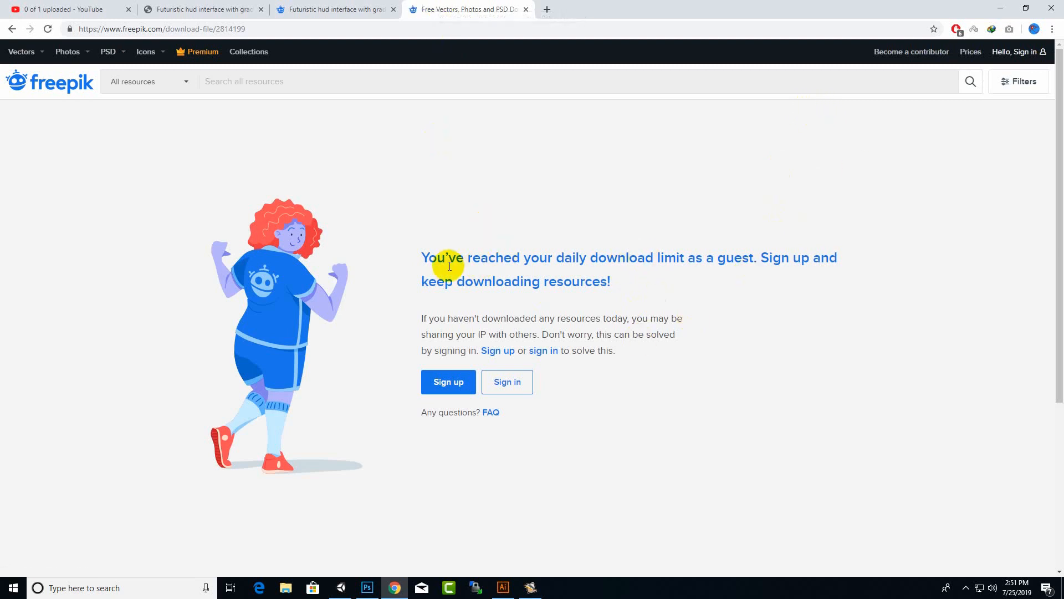
Close the download limit page and all remaining Freepik tabs.
left_click_drag(438, 262, 633, 280)
left_click(526, 9)
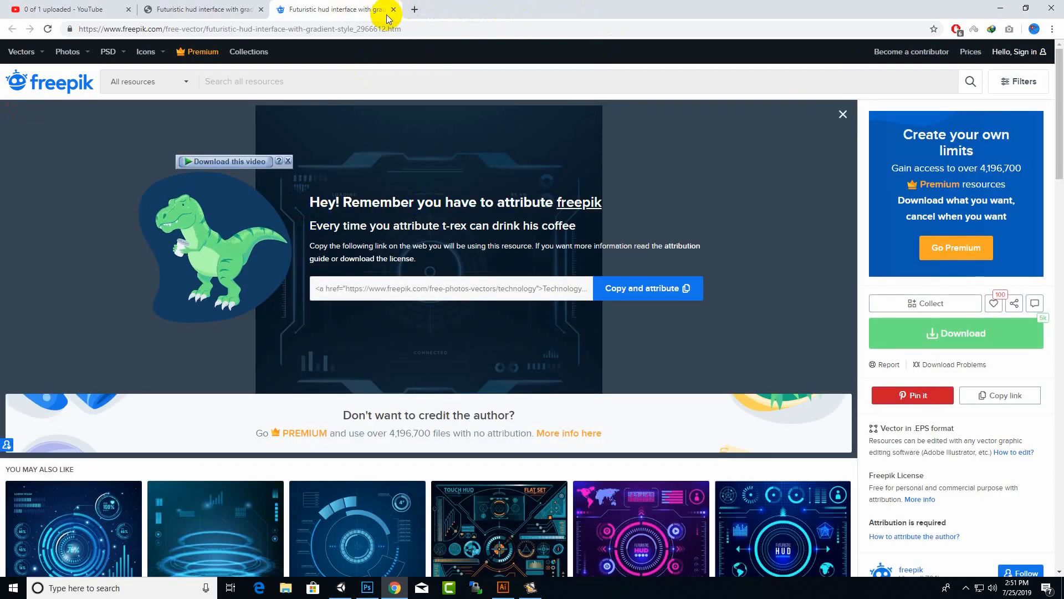
left_click(260, 10)
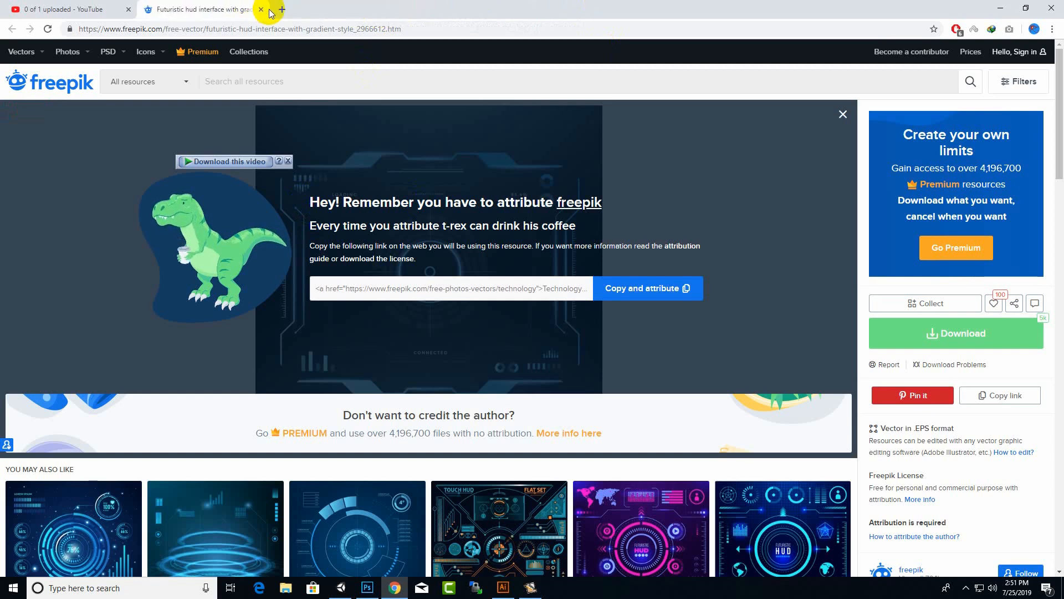
left_click(260, 9)
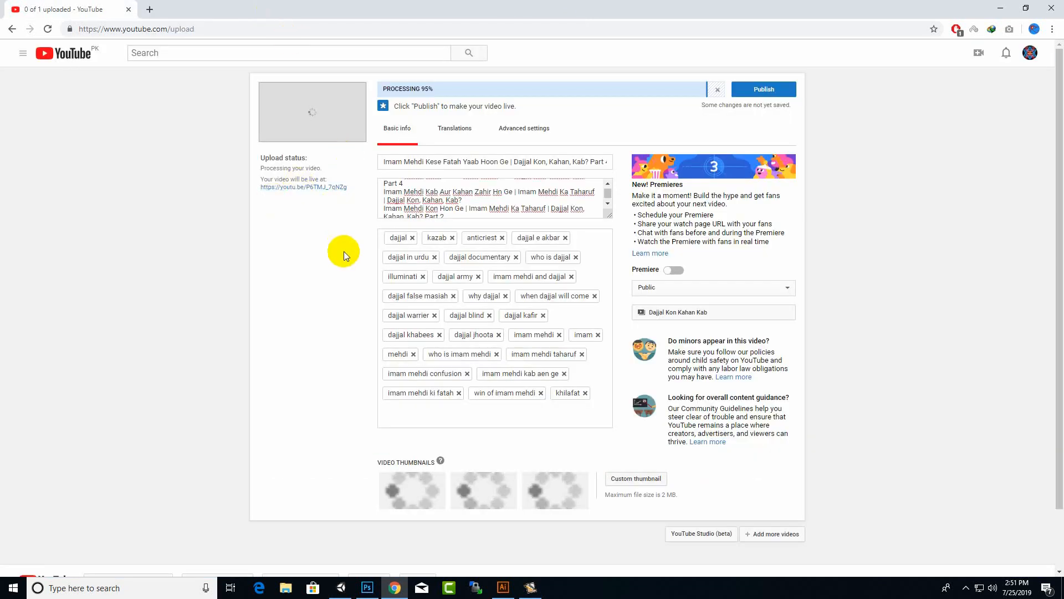
Open the Compressed folder inside Downloads in File Explorer.
left_click(286, 587)
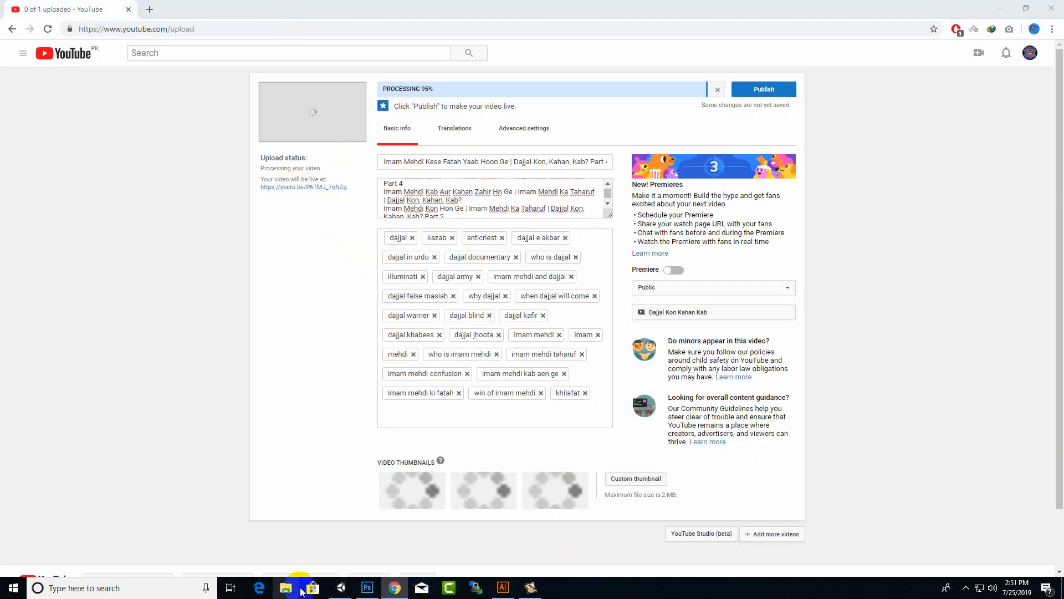
left_click(593, 175)
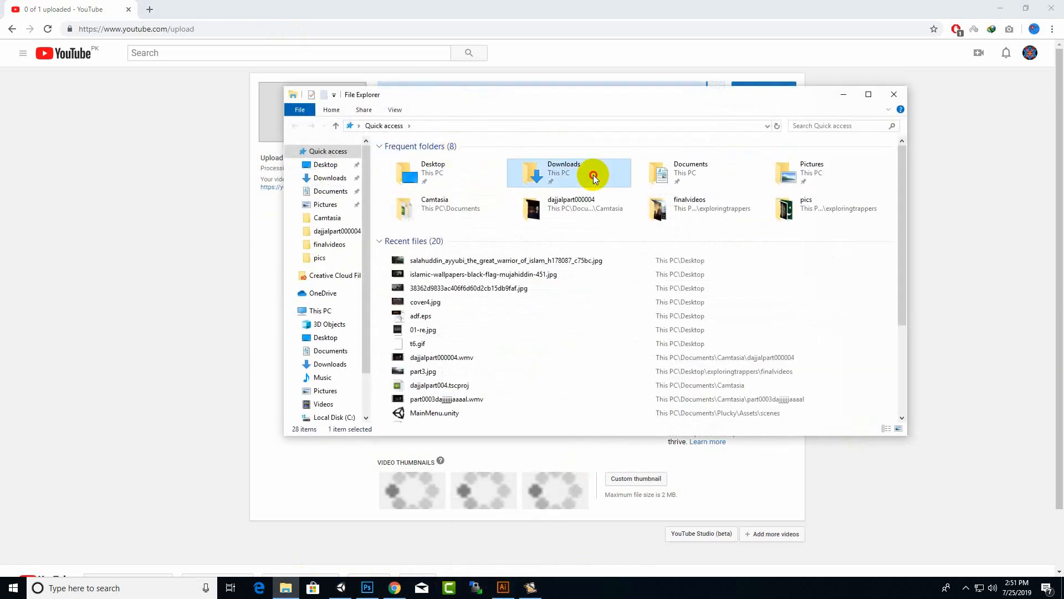
double_click(593, 176)
double_click(423, 184)
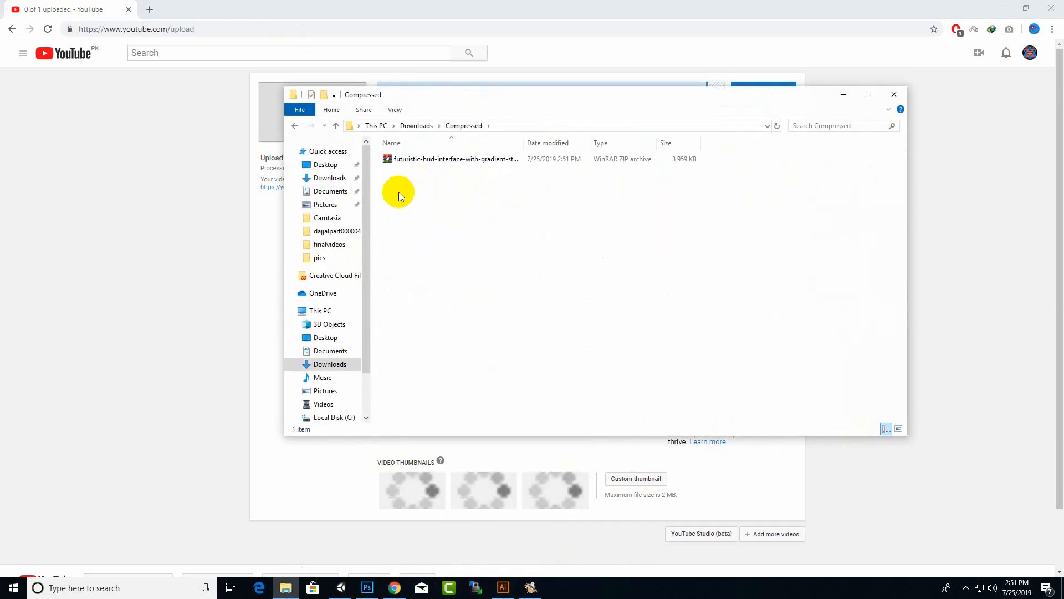
Extract the futuristic HUD interface archive into its own subfolder named futuristic-hud-interface-with-gradient-style and dismiss the folder window.
left_click(407, 159)
right_click(407, 158)
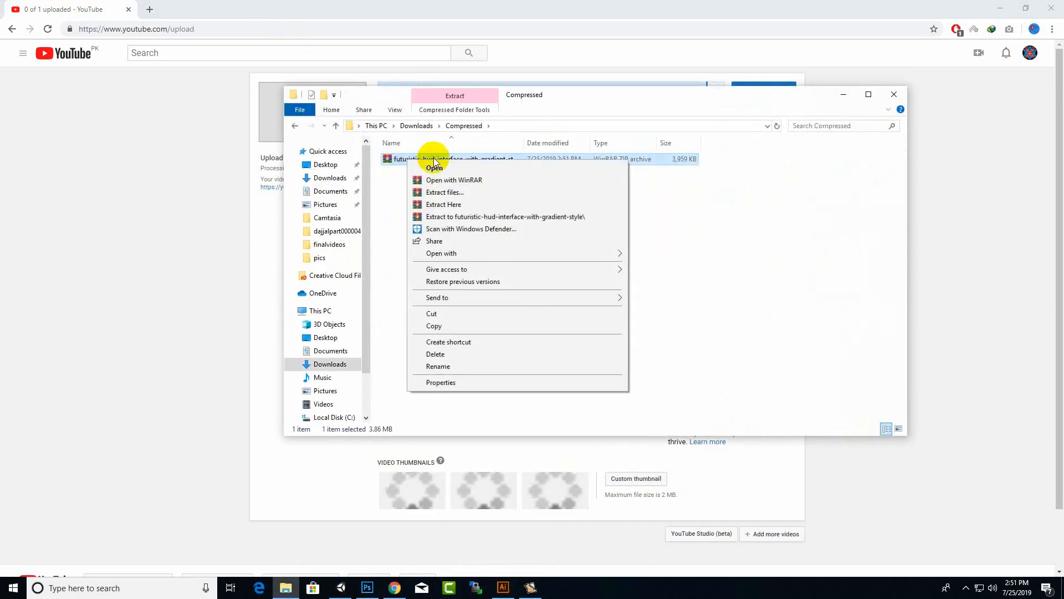
left_click(485, 216)
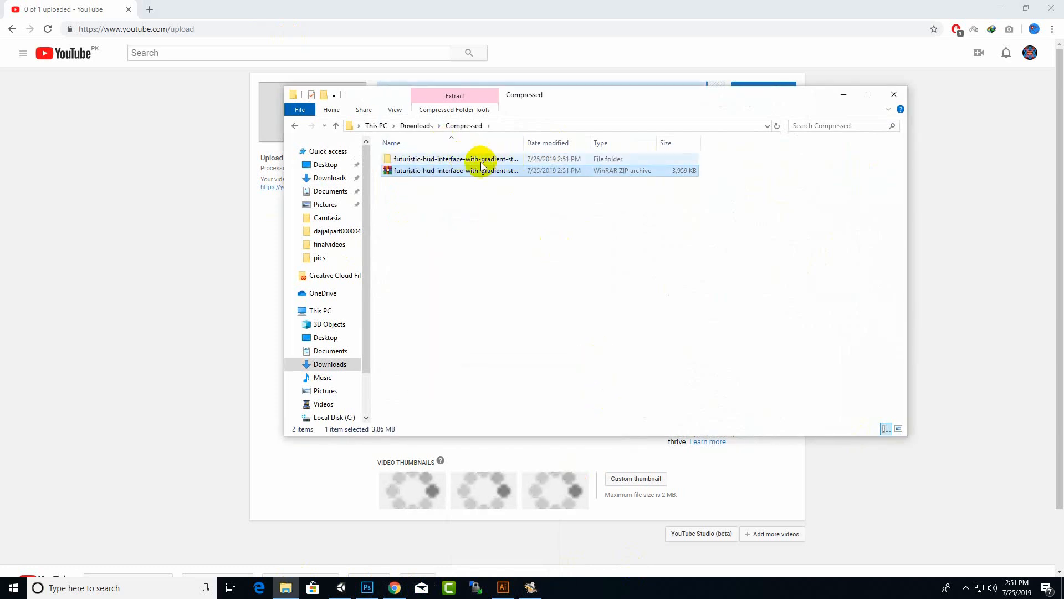
left_click(565, 6)
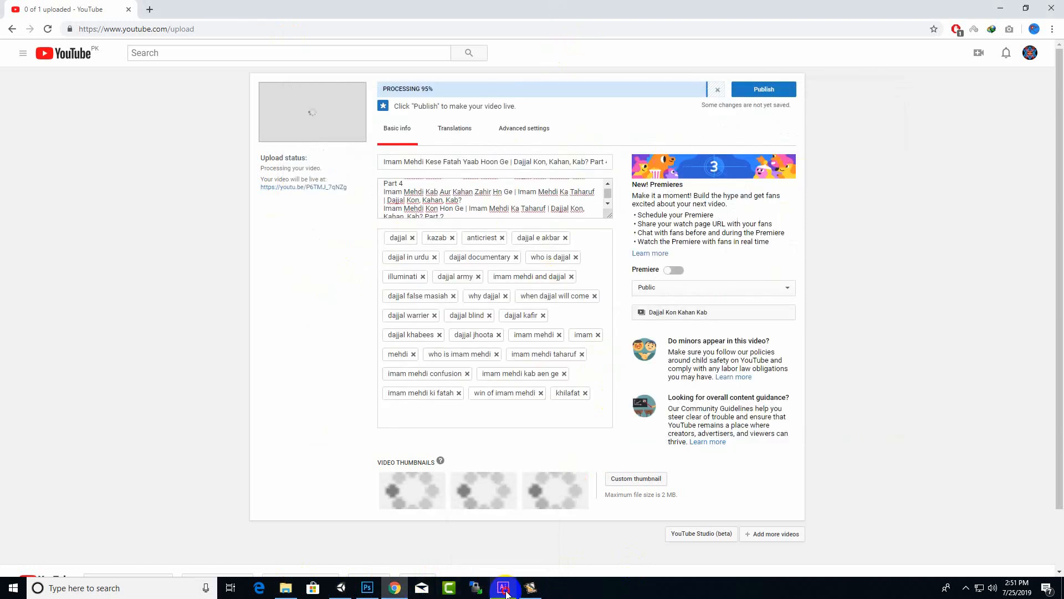
Switch to Illustrator and open 436692-PEMV86-310.ai from the extracted futuristic-hud-interface-with-gradient-style folder in Downloads, Compressed.
left_click(504, 587)
left_click(31, 8)
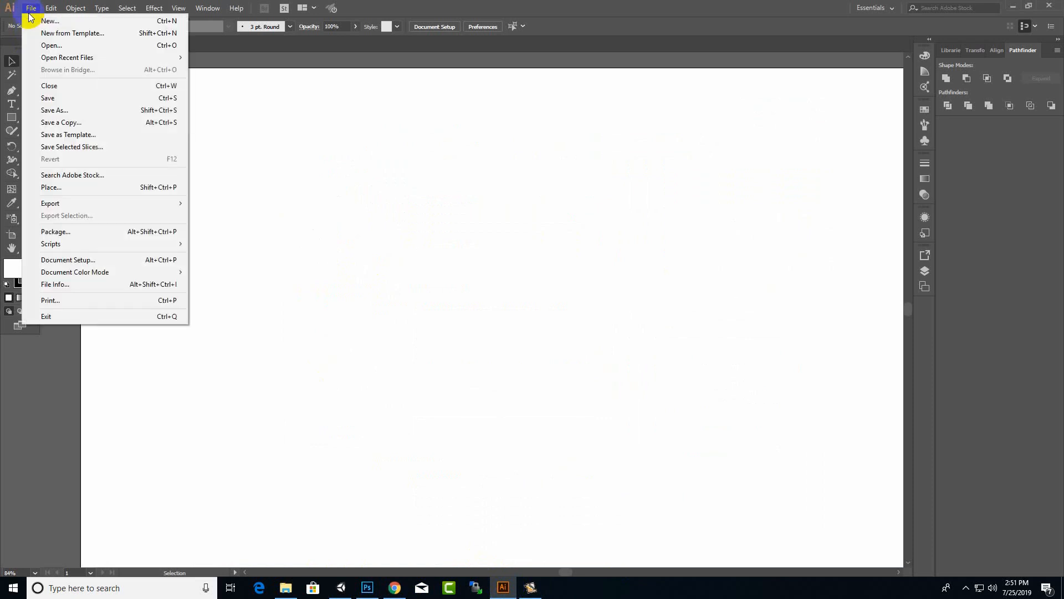
left_click(41, 46)
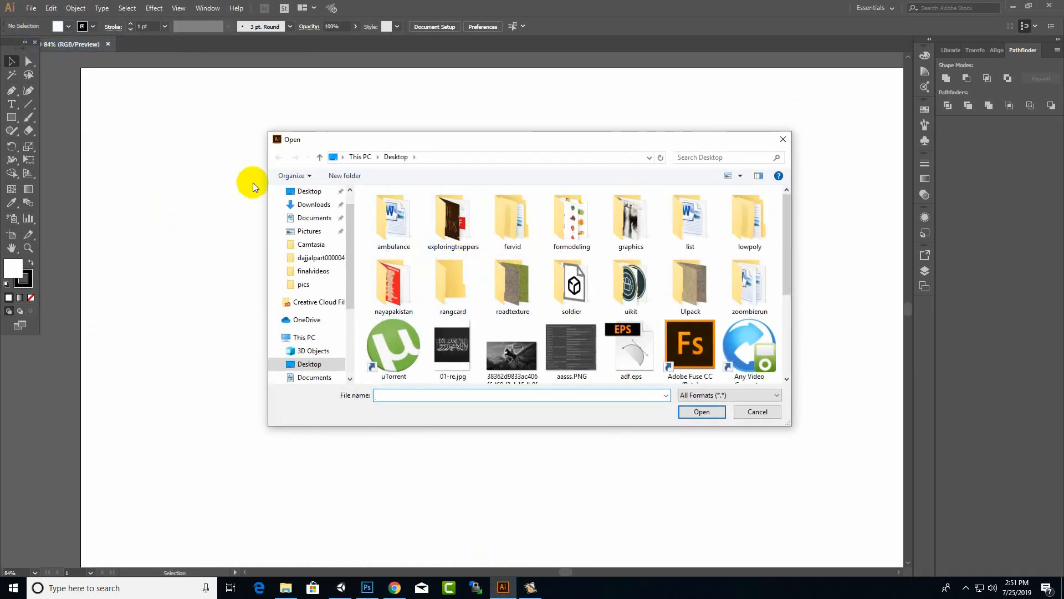
left_click(310, 217)
left_click(314, 205)
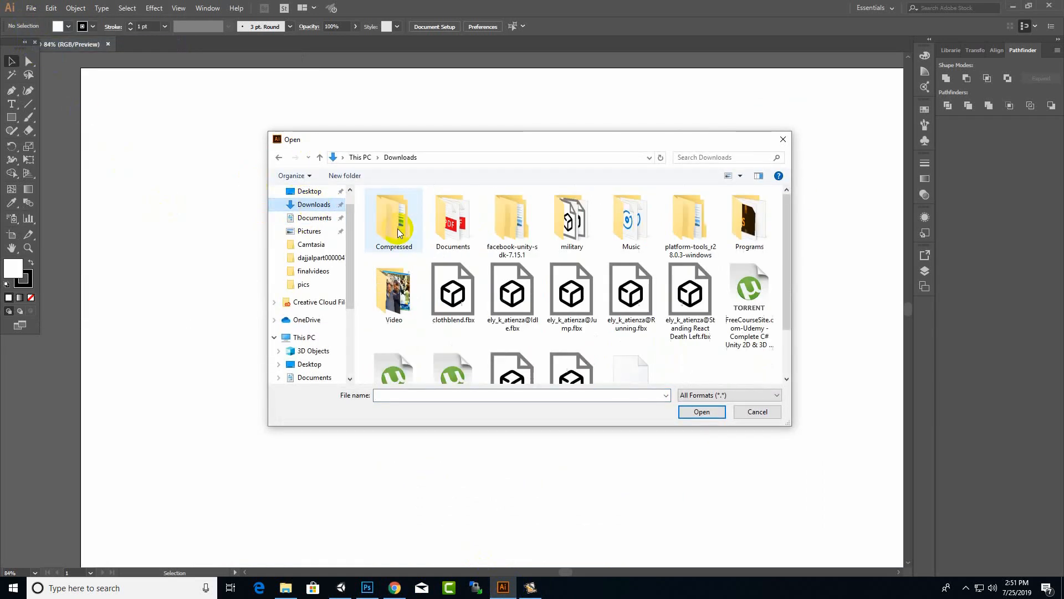
double_click(391, 222)
double_click(438, 207)
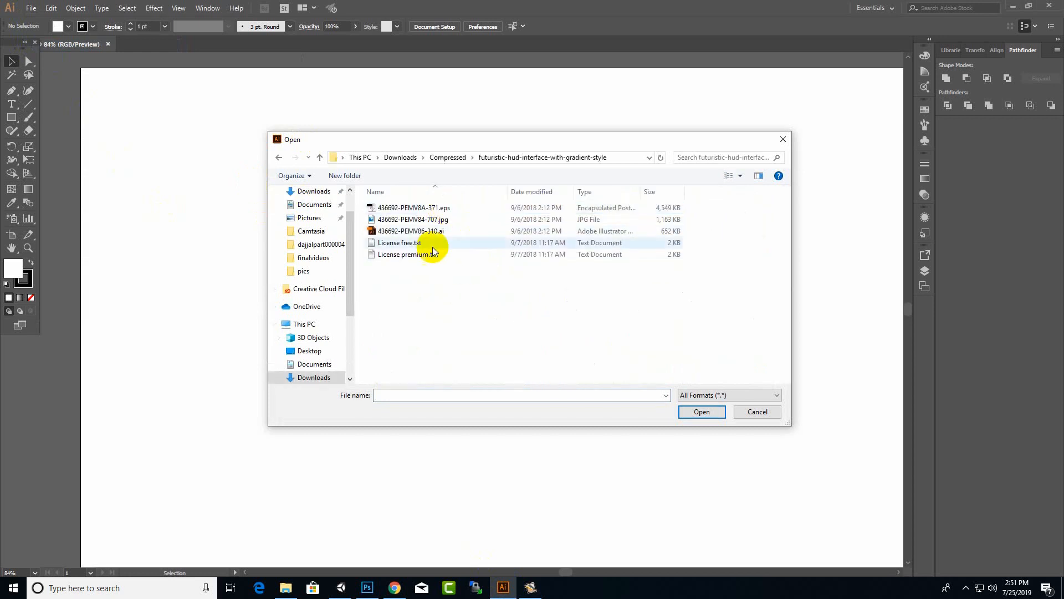
double_click(435, 230)
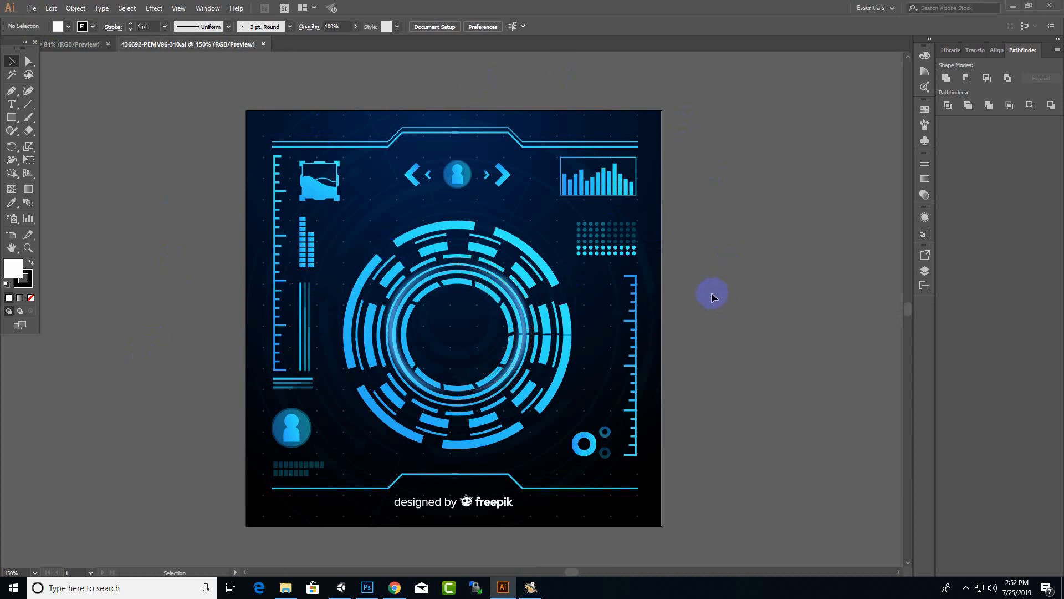
Examine how the HUD artwork's elements are grouped and check the blank document it will supply.
left_click(645, 245)
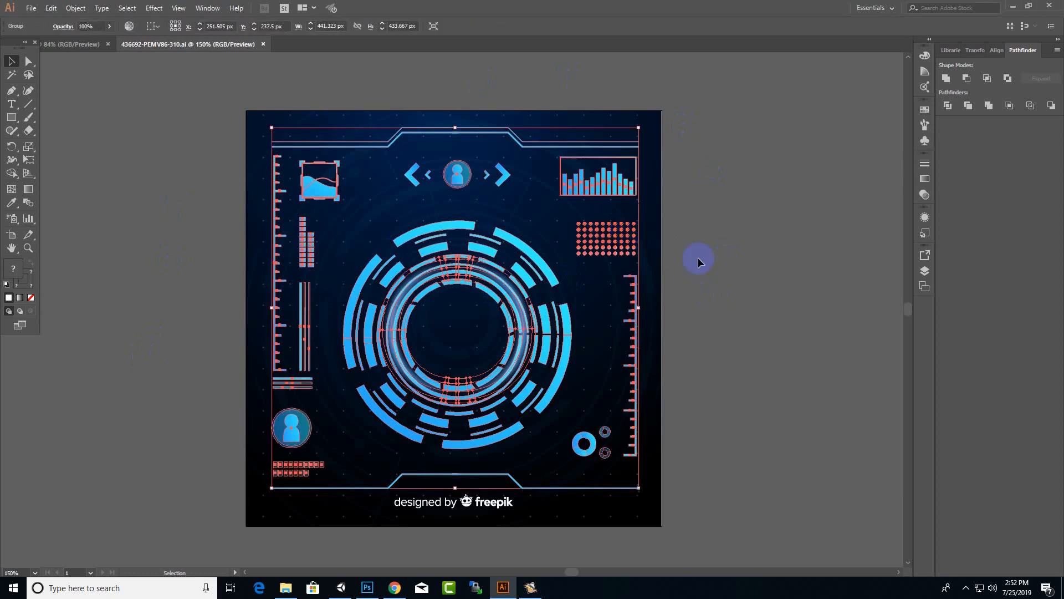
left_click(700, 319)
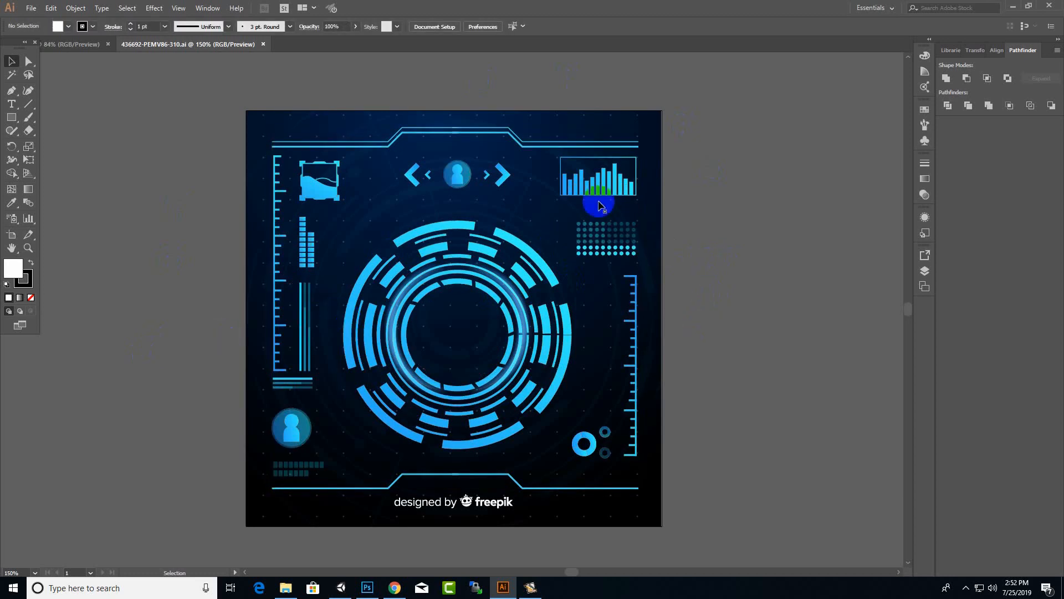
left_click(444, 287)
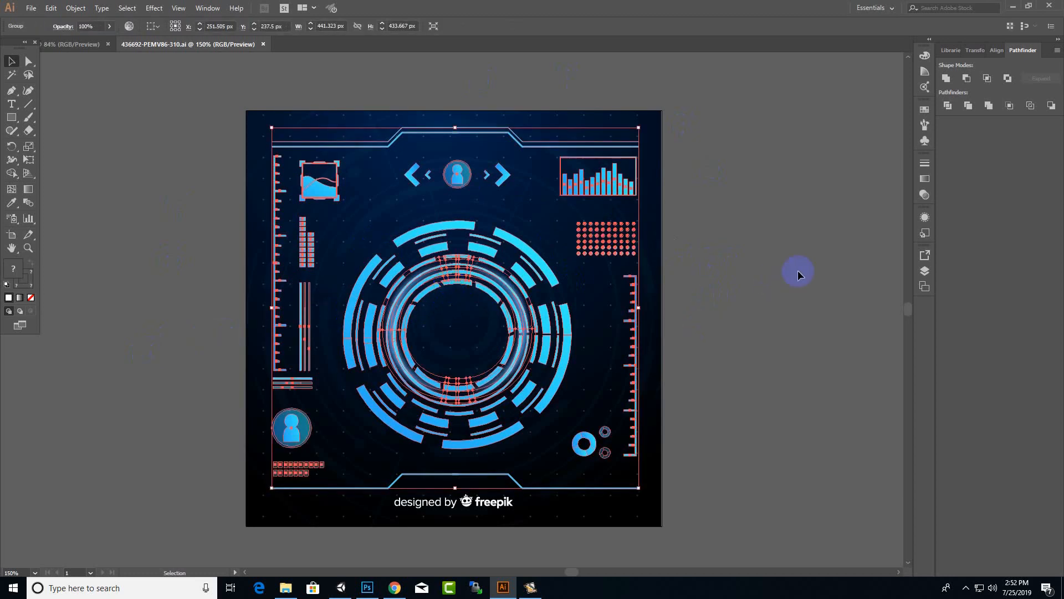
left_click(792, 276)
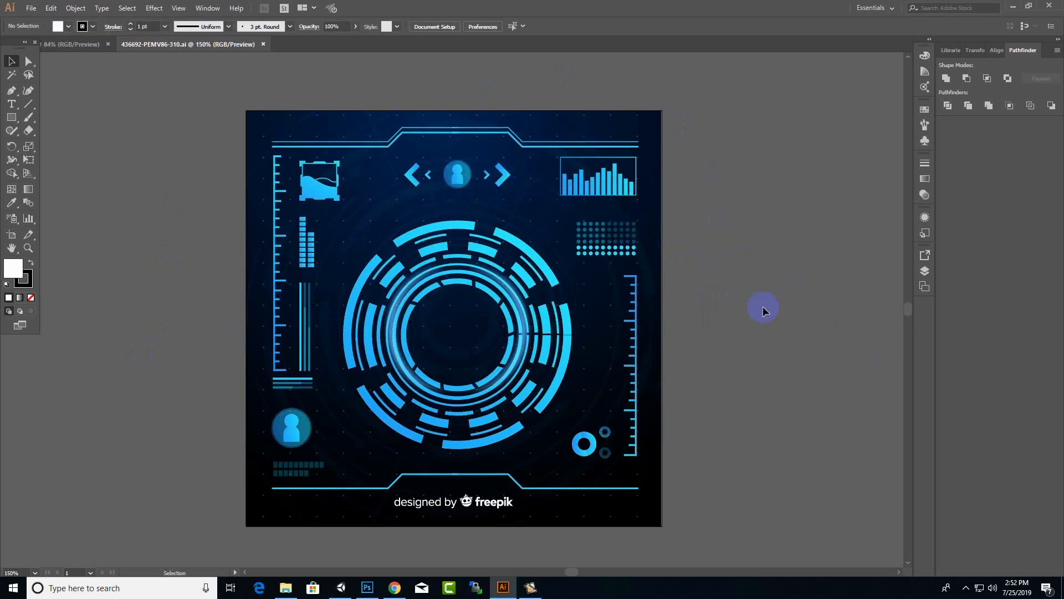
left_click(84, 44)
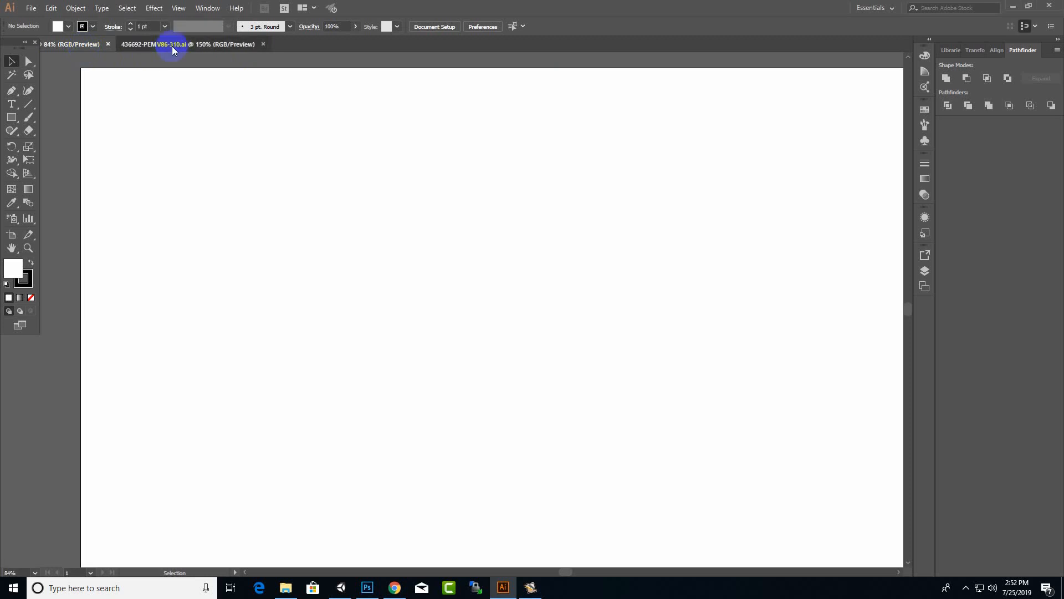
left_click(171, 44)
left_click(457, 267)
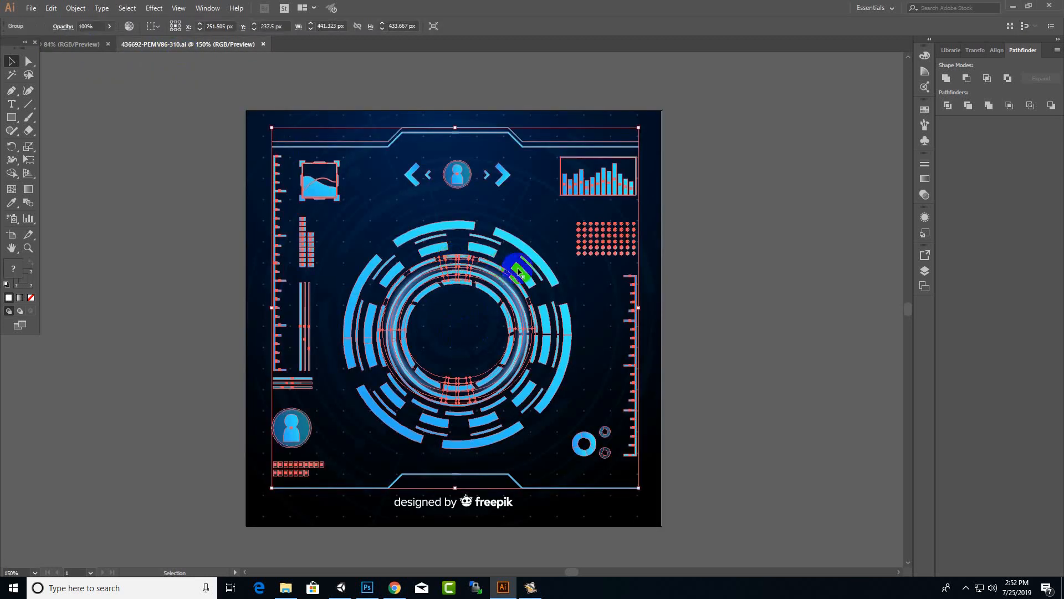
left_click(816, 248)
Ungroup the selected HUD artwork group and deselect everything.
left_click(608, 195)
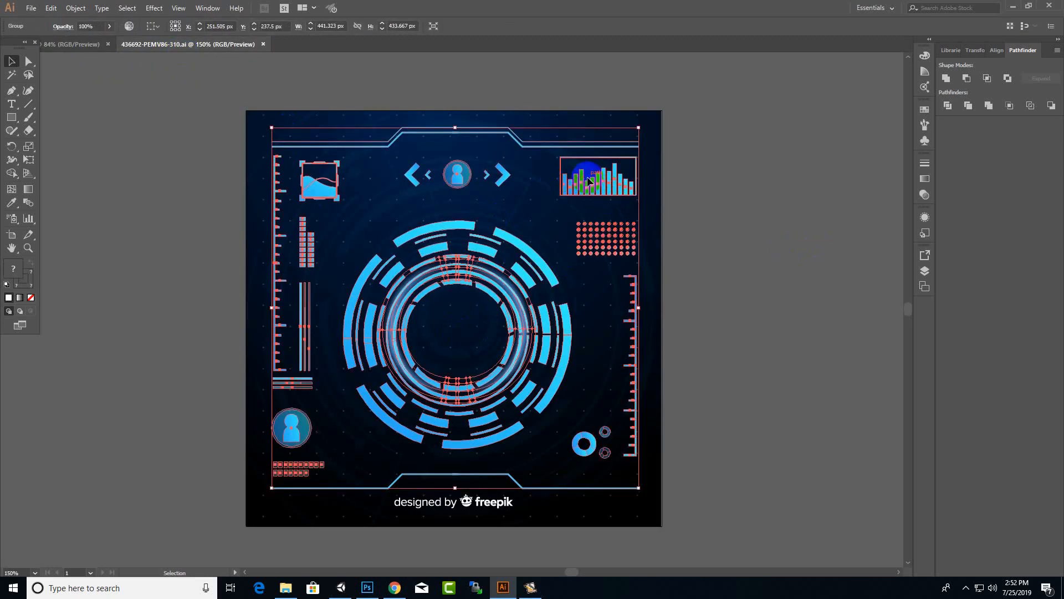
right_click(506, 311)
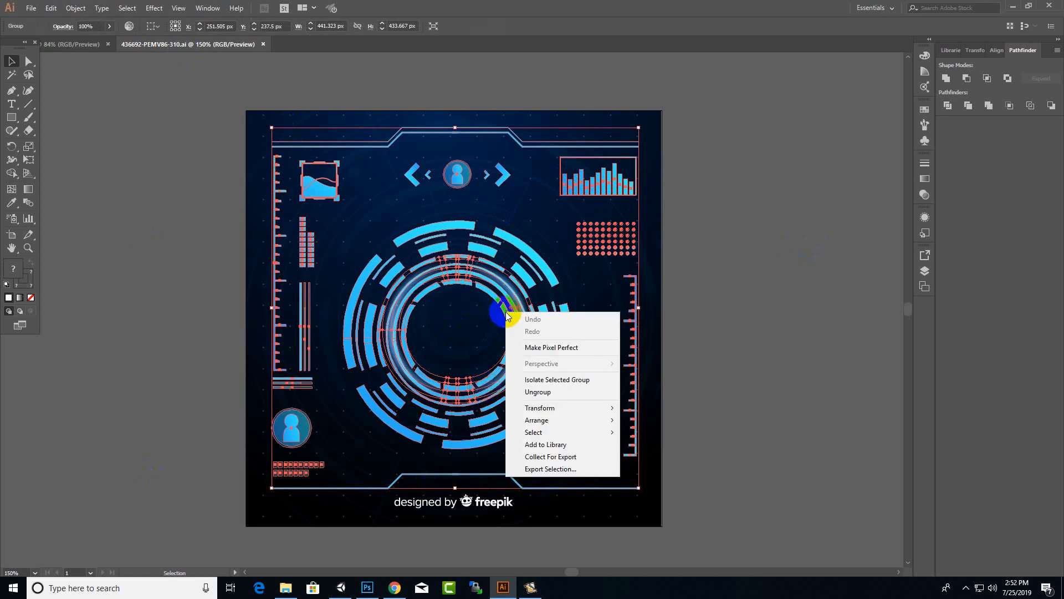
left_click(568, 390)
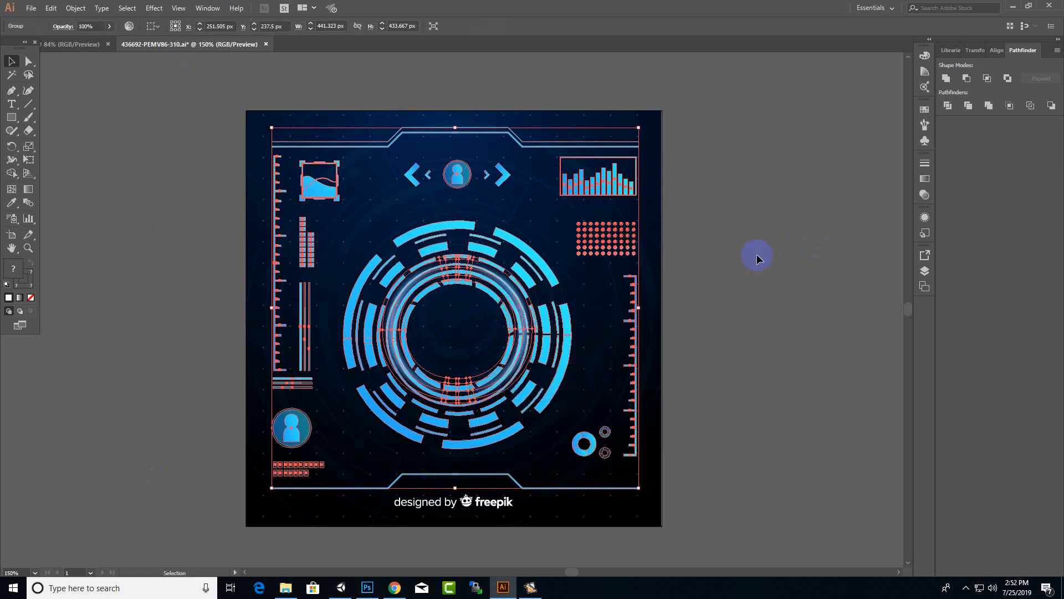
left_click(755, 255)
Isolate the HUD group, select the large circular ring group and copy it into the blank document.
left_click(541, 259)
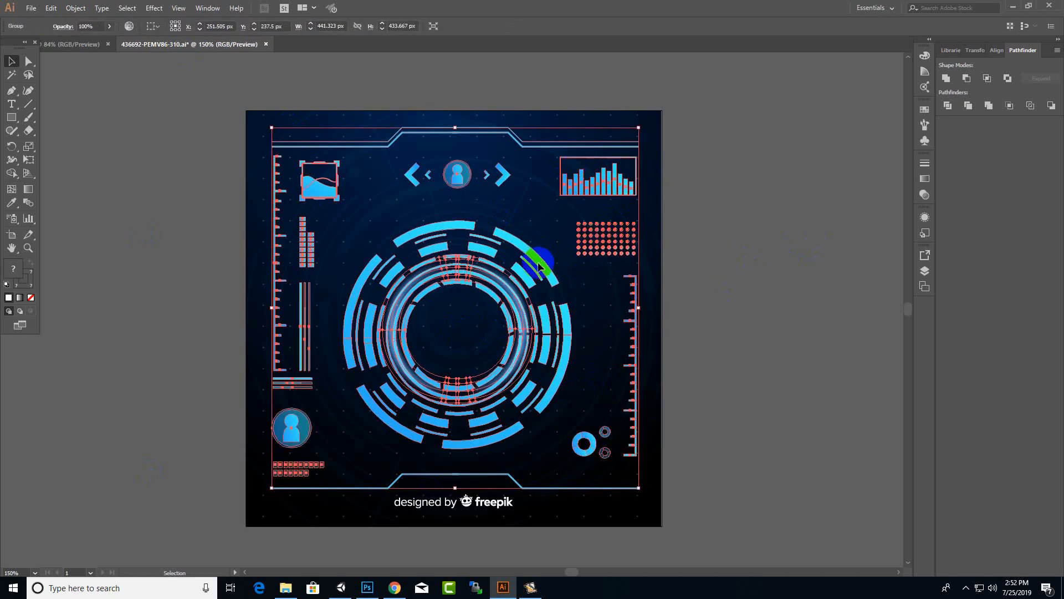
double_click(539, 261)
left_click(477, 265)
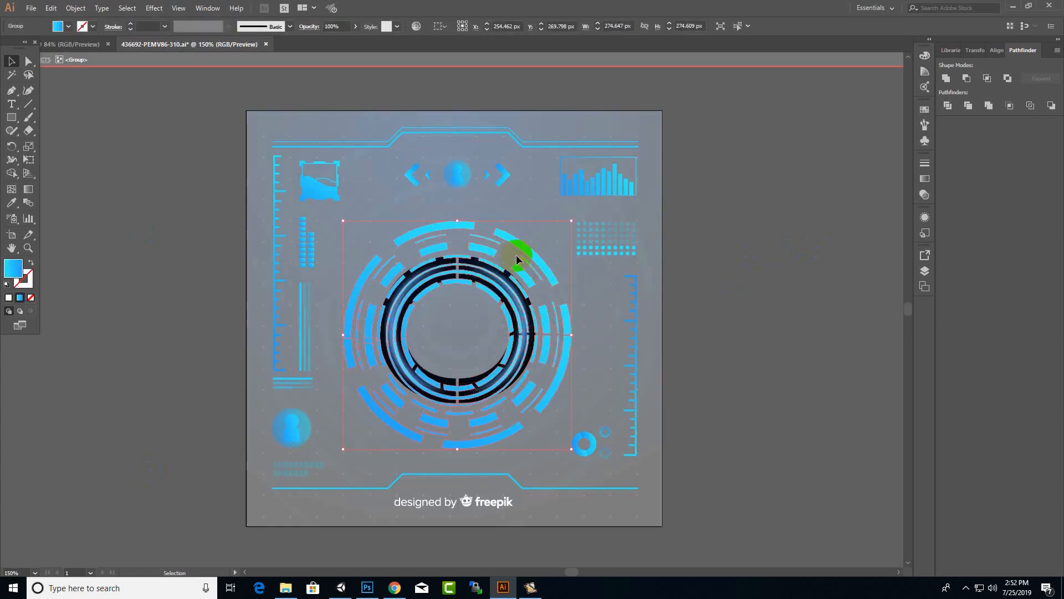
left_click_drag(527, 253, 311, 230)
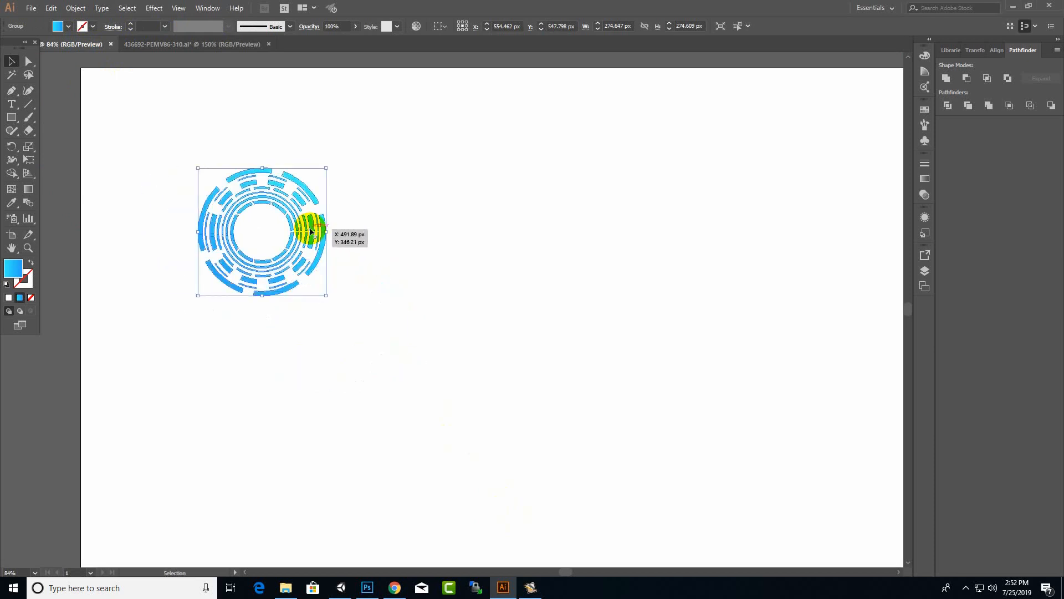
left_click(428, 261)
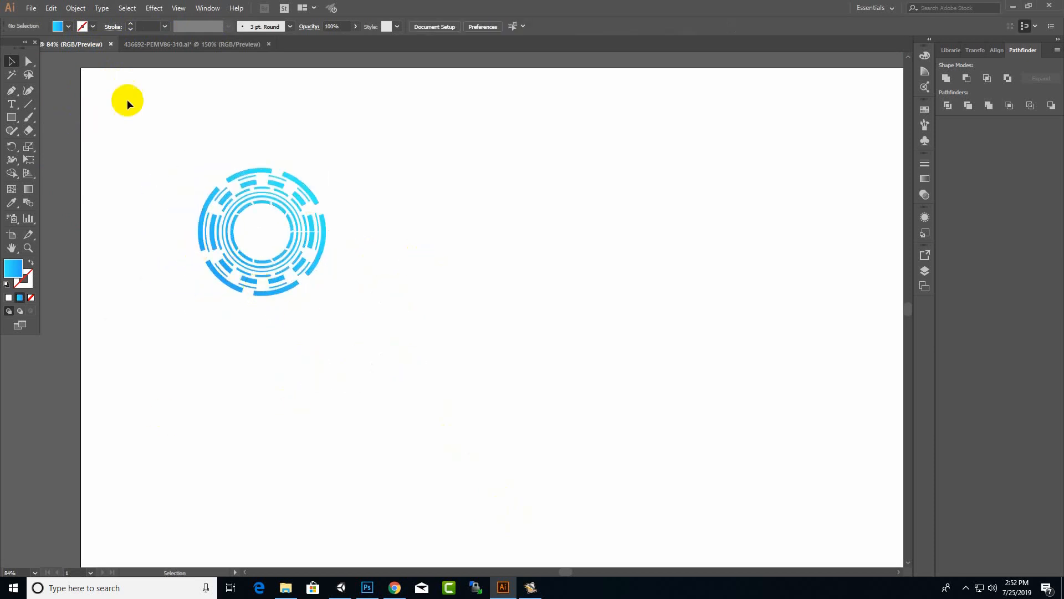
Move the circular ring to the upper-left corner of the artboard and deselect it.
left_click_drag(123, 102, 442, 450)
left_click(446, 450)
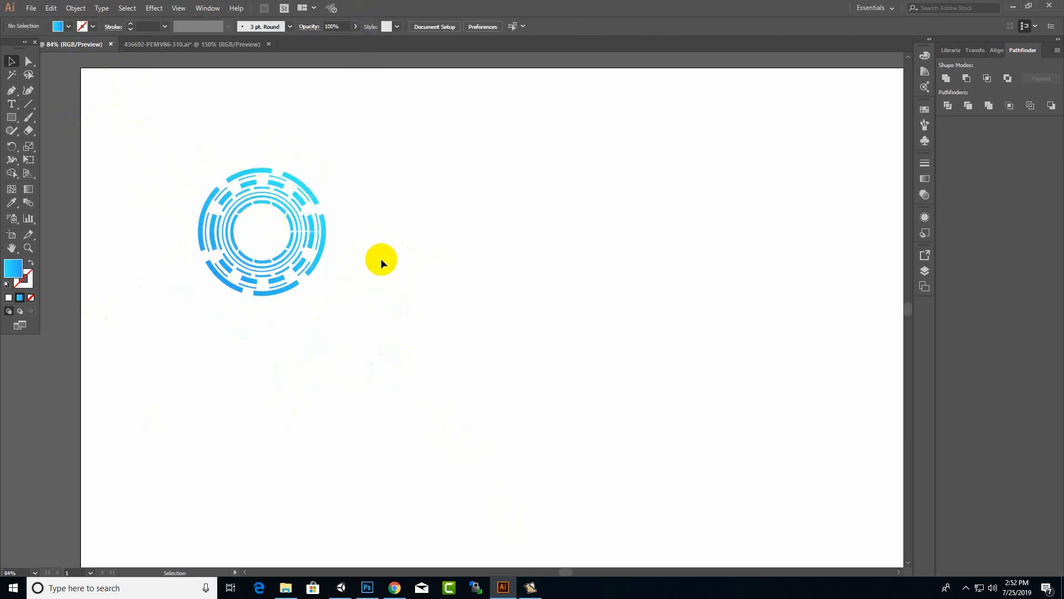
scroll(381, 263, "down", 1, "alt")
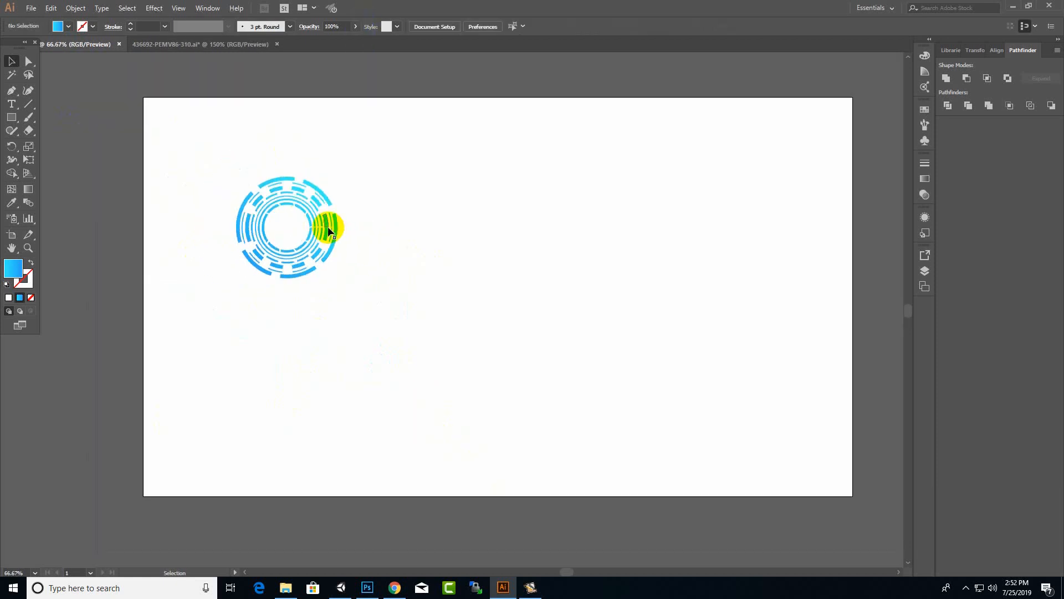
left_click_drag(329, 230, 248, 160)
left_click(281, 150)
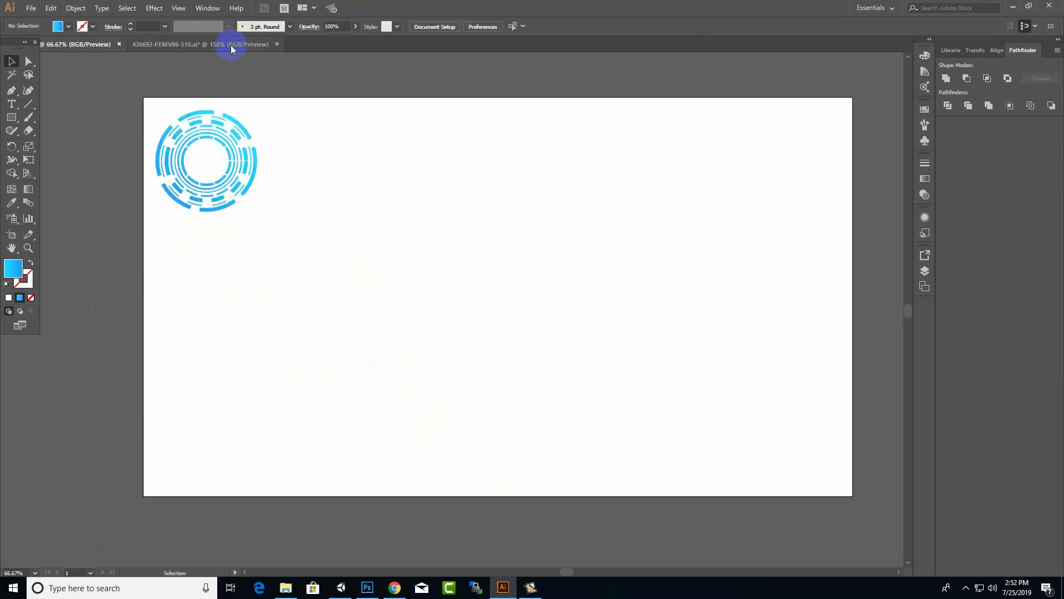
Edit the artboard from the document setup and shrink it to fit closely around the circular ring.
left_click(438, 27)
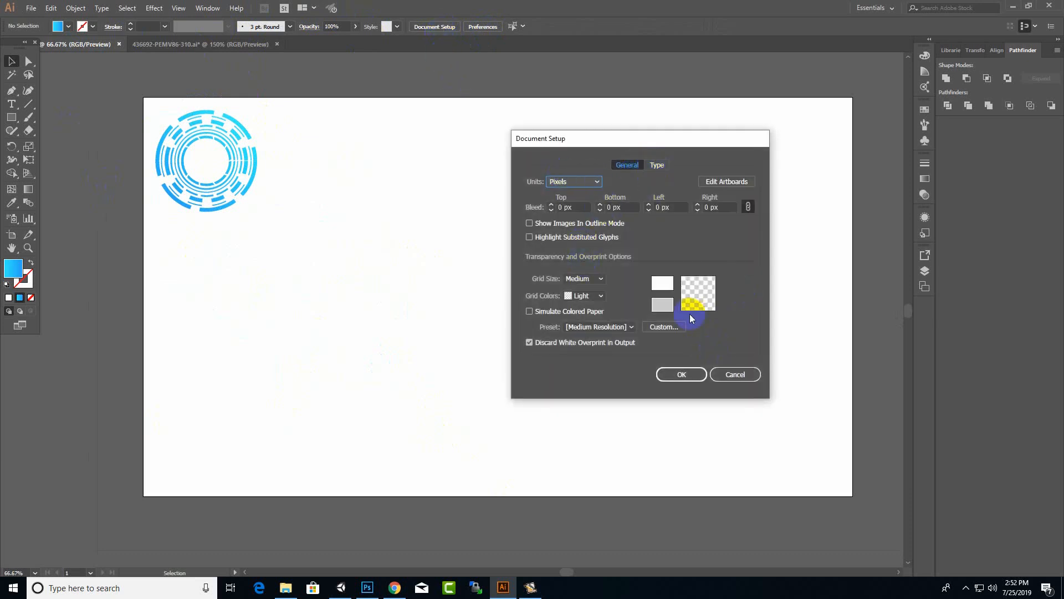
left_click(724, 183)
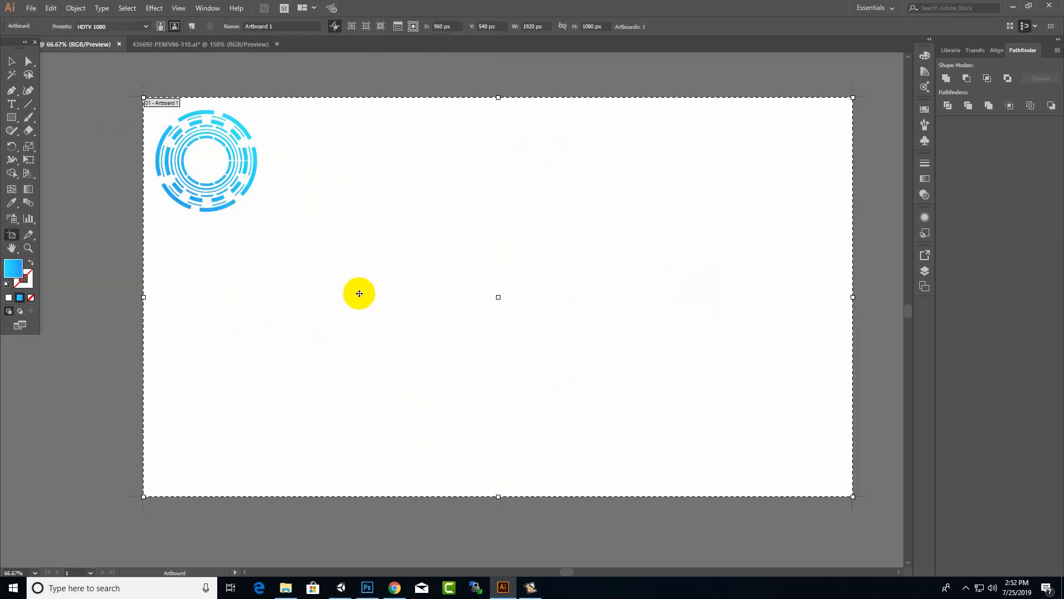
left_click_drag(853, 497, 269, 223)
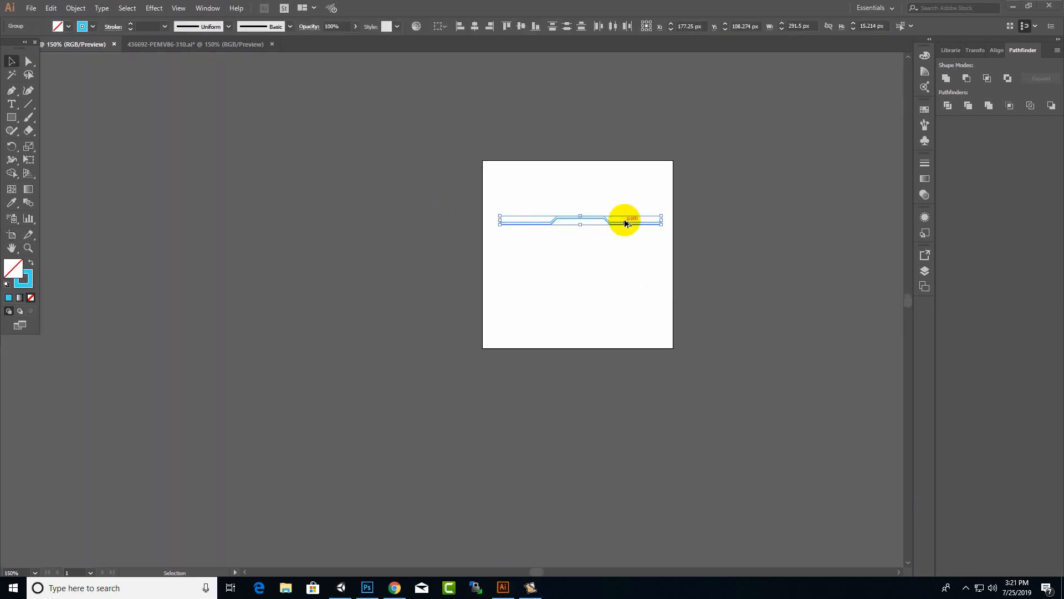
Move the double frame line to the artboard's upper edge and scale it proportionally to about 318 px wide.
scroll(623, 219, "up", 2, "alt")
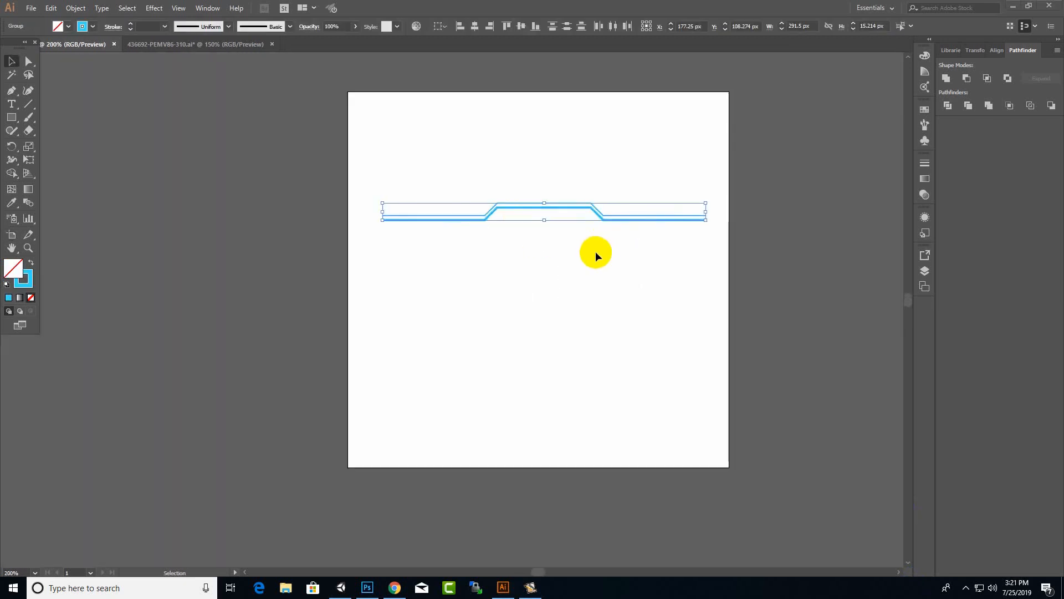
left_click(231, 45)
left_click(704, 266)
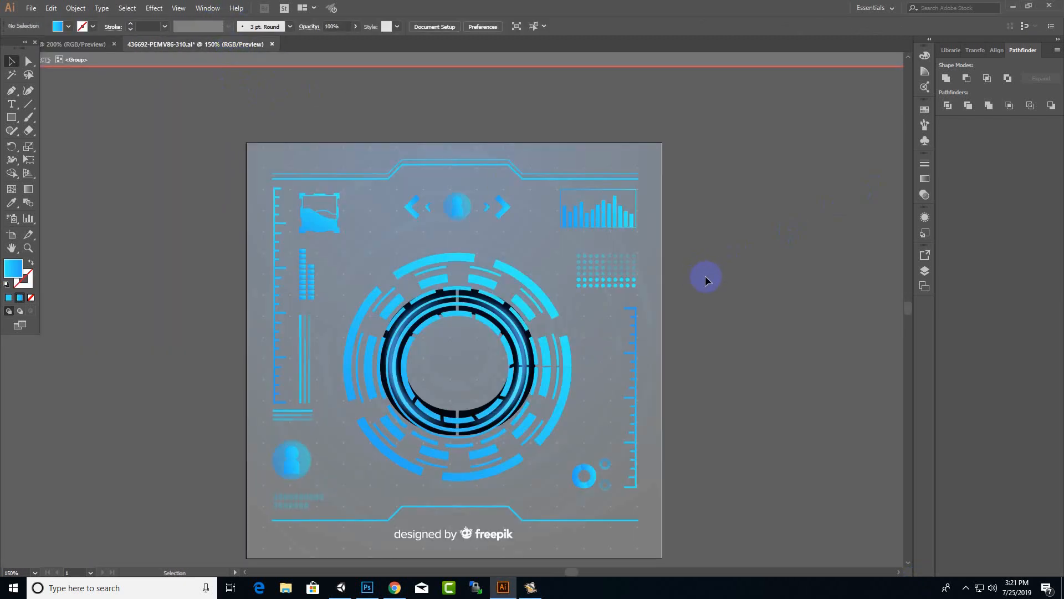
left_click(79, 44)
left_click_drag(577, 209, 572, 119)
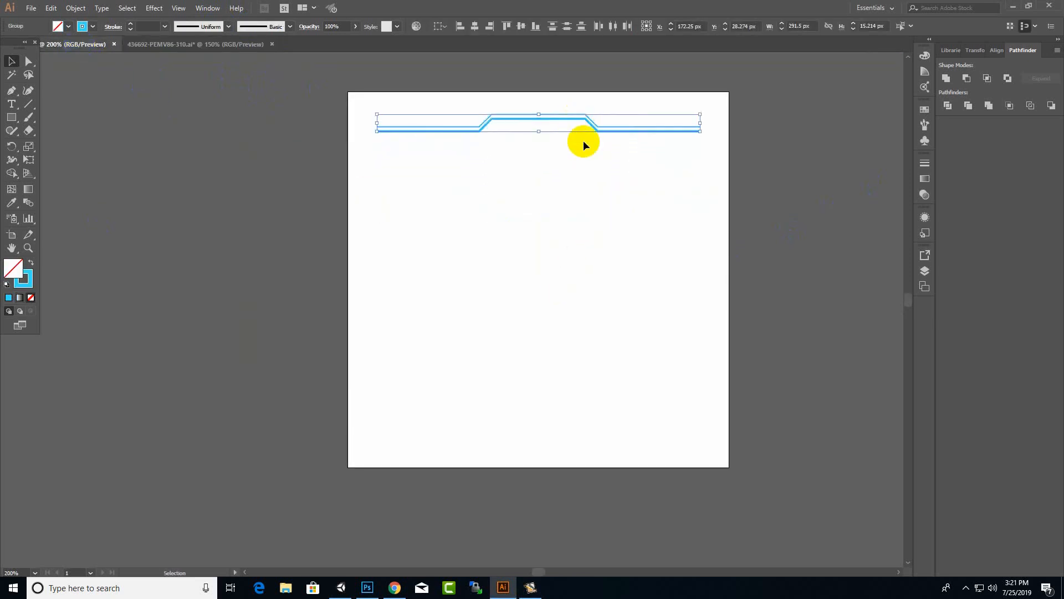
left_click_drag(700, 131, 718, 132, "shift")
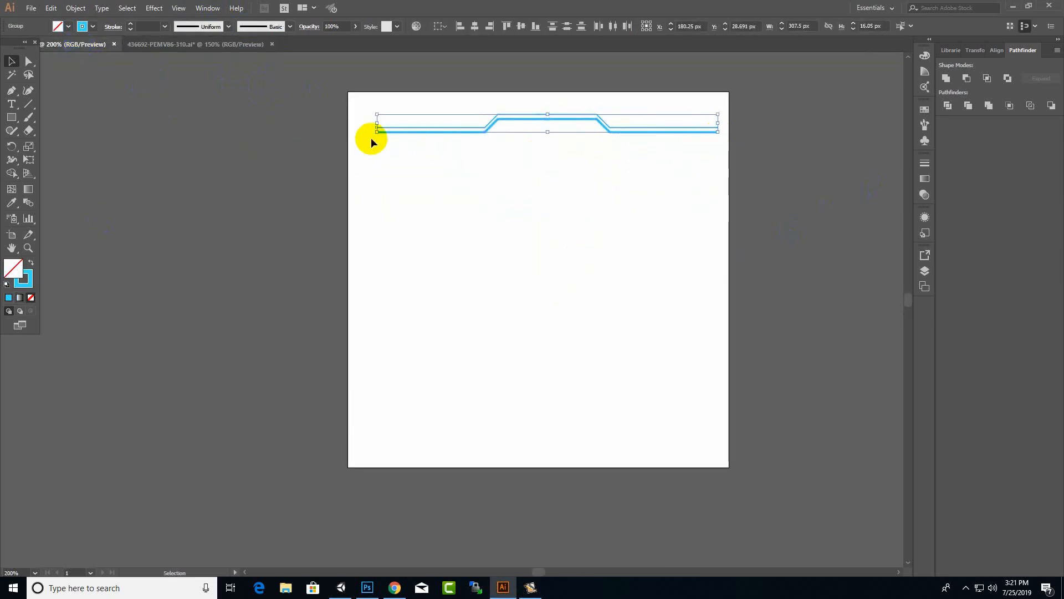
left_click_drag(377, 132, 365, 133, "shift")
Create a copy of the frame line reflected across the horizontal axis and move it straight down to the artboard's lower edge.
right_click(597, 125)
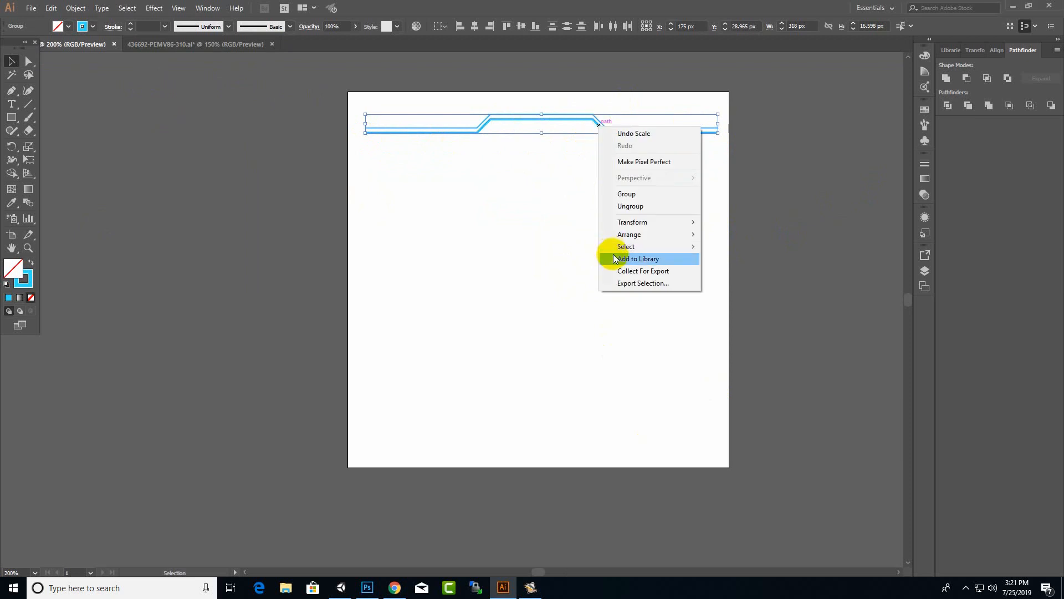
left_click(758, 264)
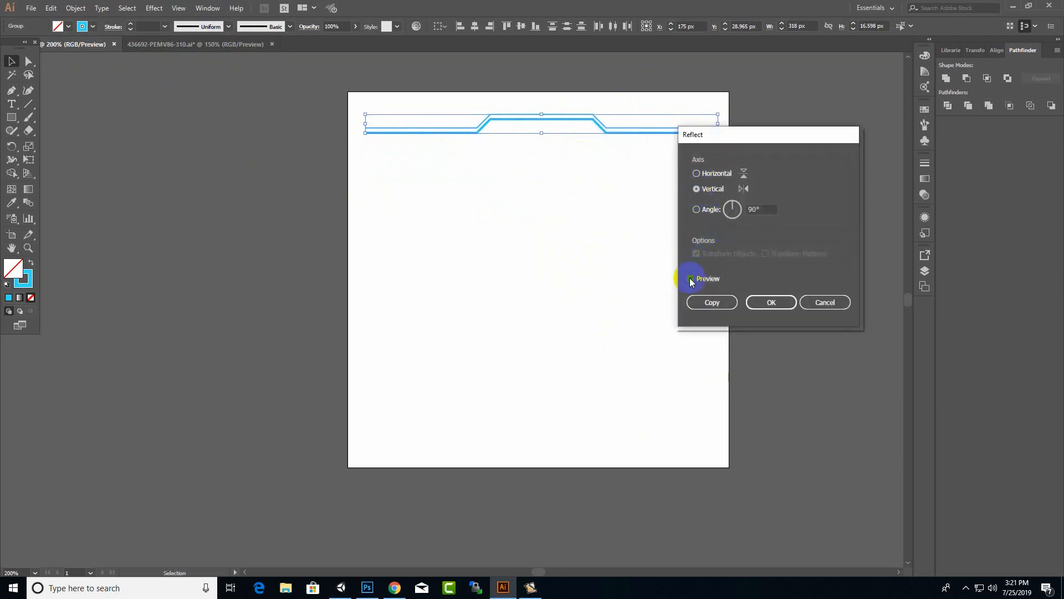
left_click(697, 173)
left_click(711, 302)
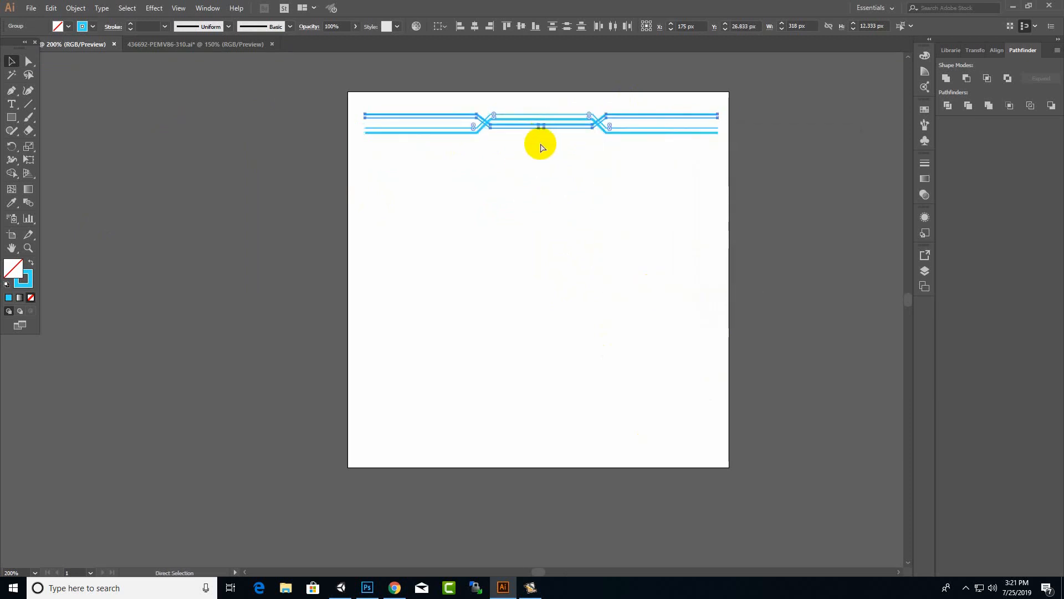
left_click_drag(530, 131, 541, 455, "shift")
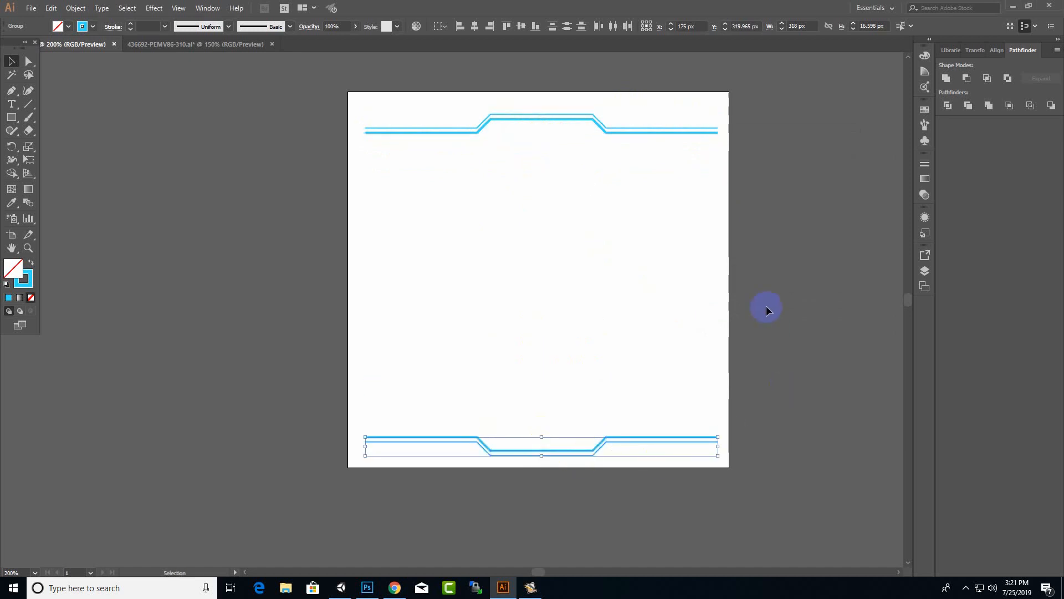
Select the upper and lower frame lines together and place a copy of the pair slightly below the originals.
left_click(675, 131, "shift")
right_click(661, 132)
mouse_move(717, 226)
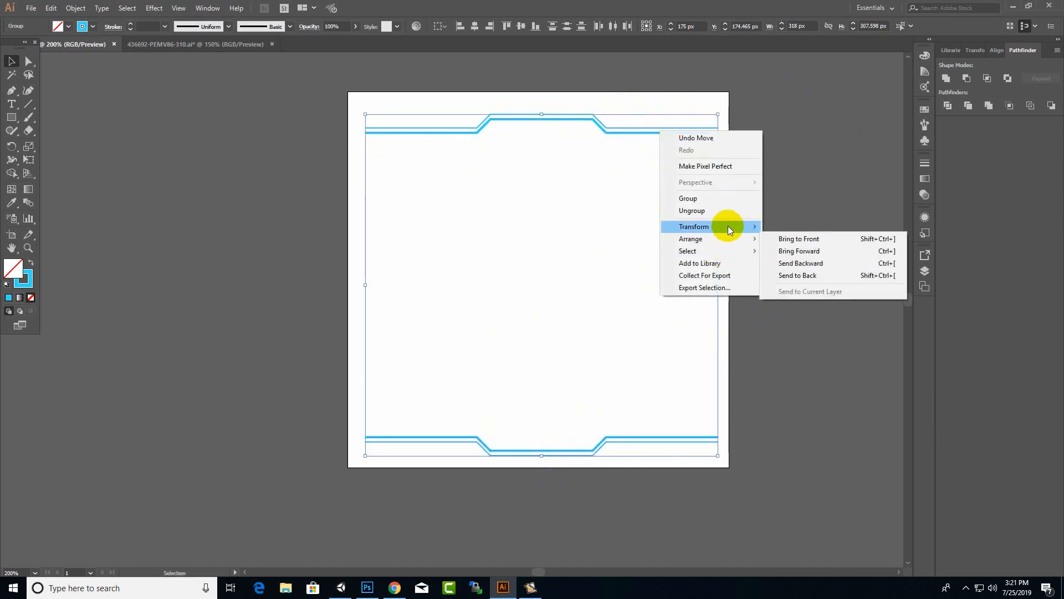
left_click(791, 266)
left_click(696, 188)
left_click(701, 303)
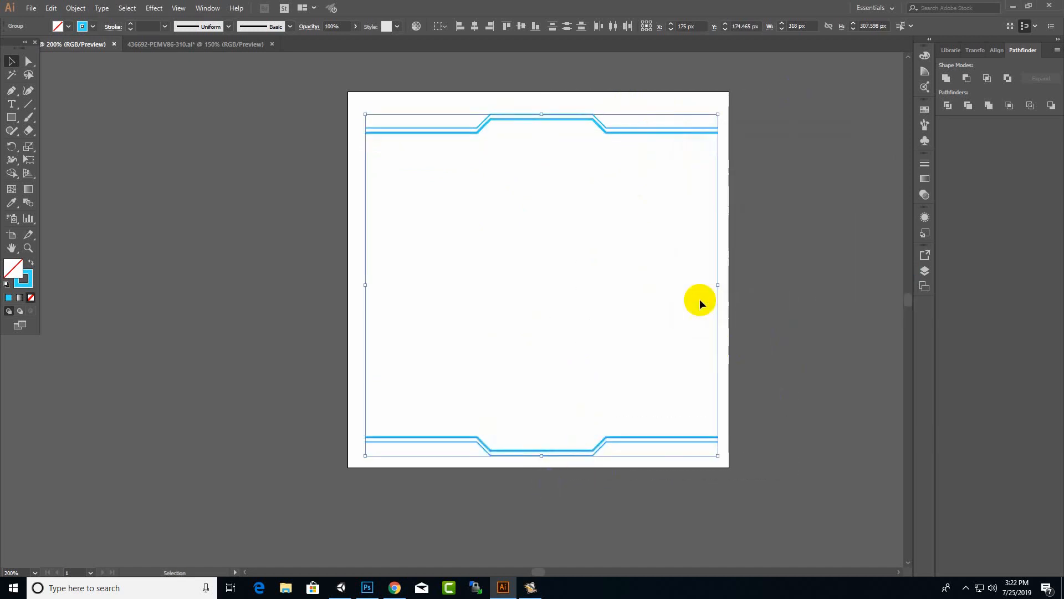
left_click_drag(632, 161, 639, 170, "alt")
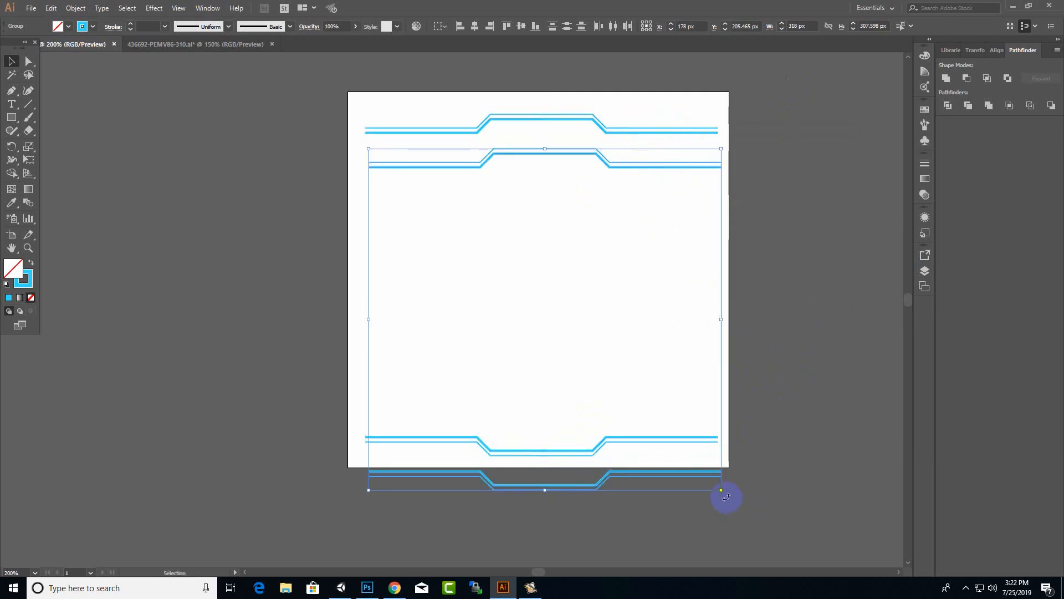
Rotate the copied pair 90 degrees, stretch it to 319 px tall and position it as the frame's left and right sides.
left_click_drag(726, 497, 750, 110)
left_click_drag(551, 483, 545, 463)
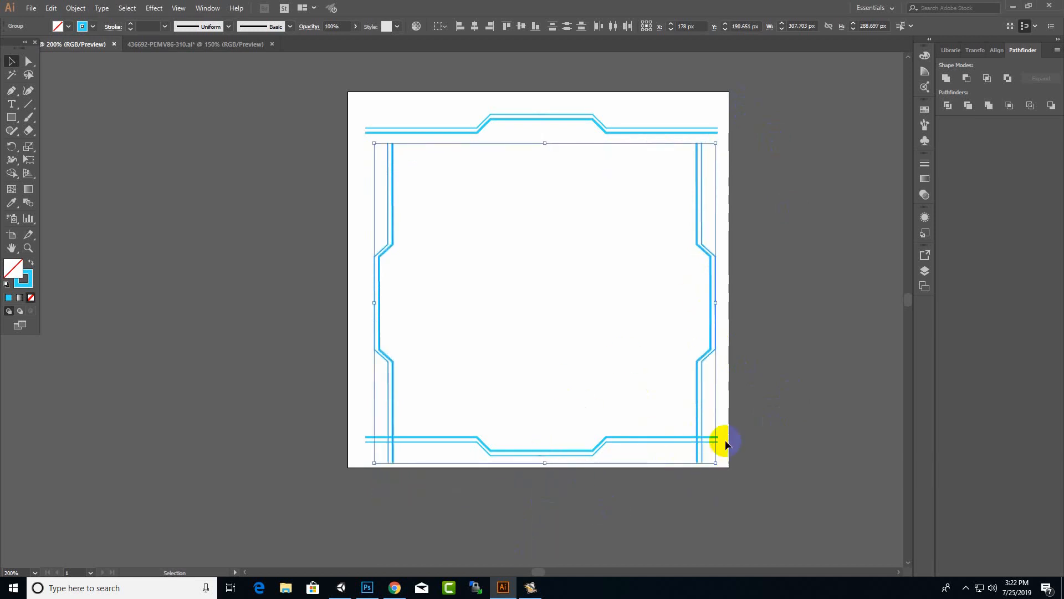
left_click_drag(542, 144, 545, 111)
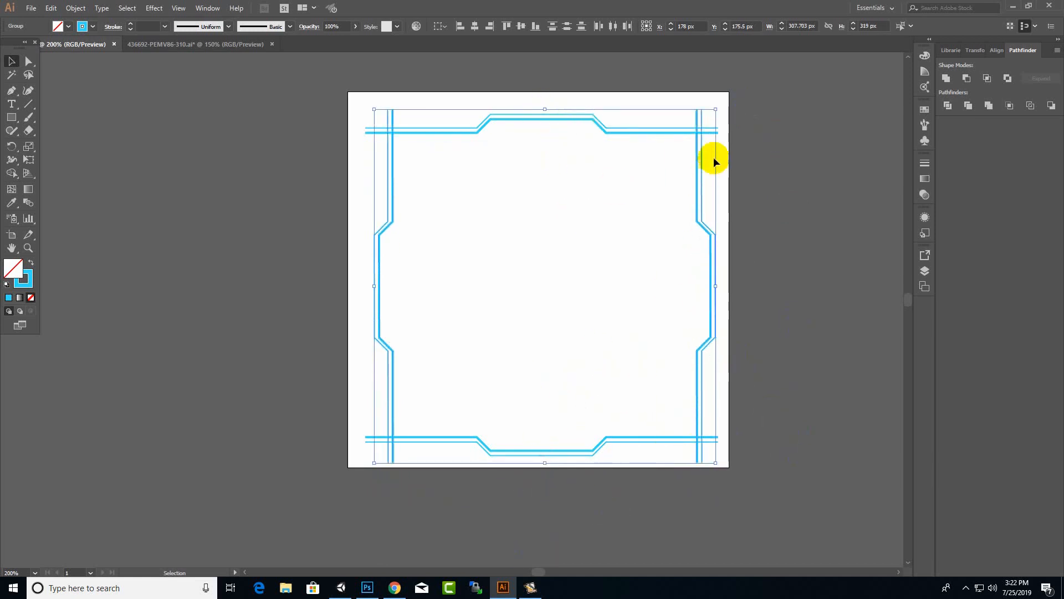
left_click_drag(380, 320, 376, 320)
left_click(794, 430)
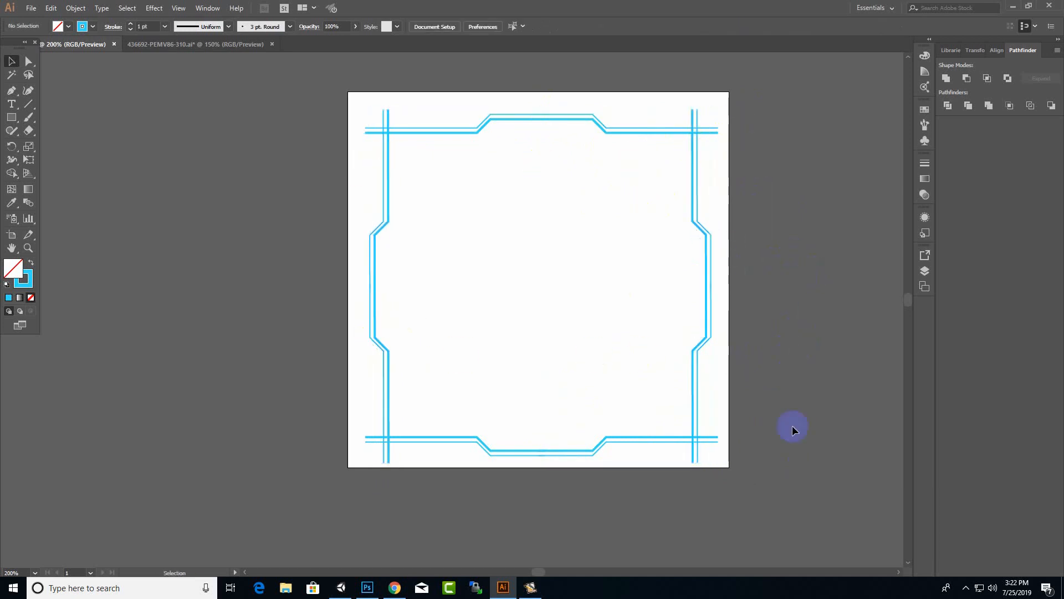
Copy the right tick ruler from the HUD artwork into the frame document and fit it inside the right side line, about 262 px tall.
left_click(147, 45)
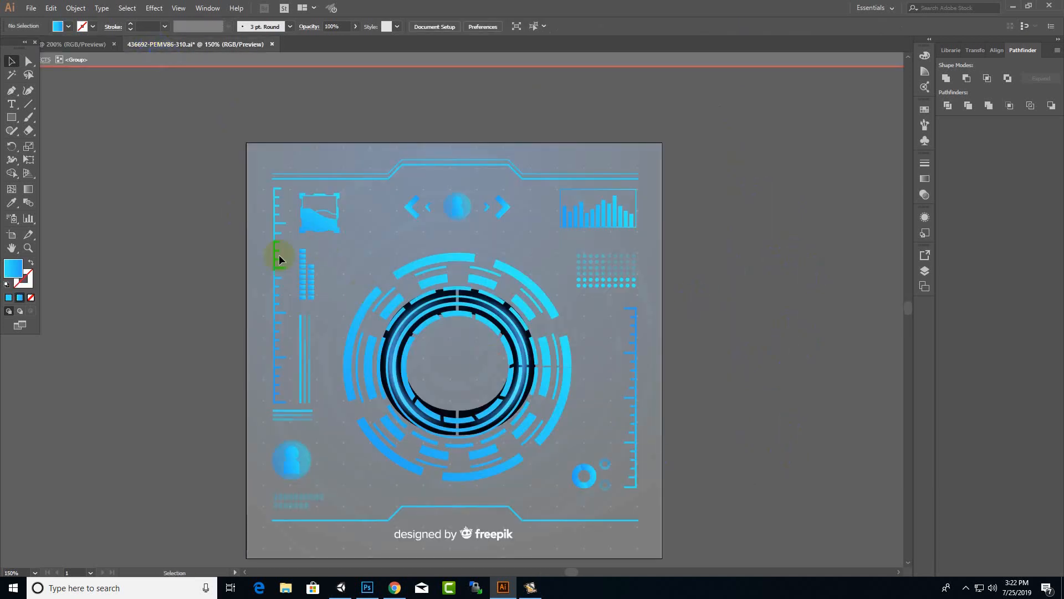
left_click(637, 367)
left_click_drag(193, 68, 684, 242)
left_click_drag(670, 383, 658, 433, "shift")
left_click_drag(667, 286, 677, 286)
key("ctrl+z")
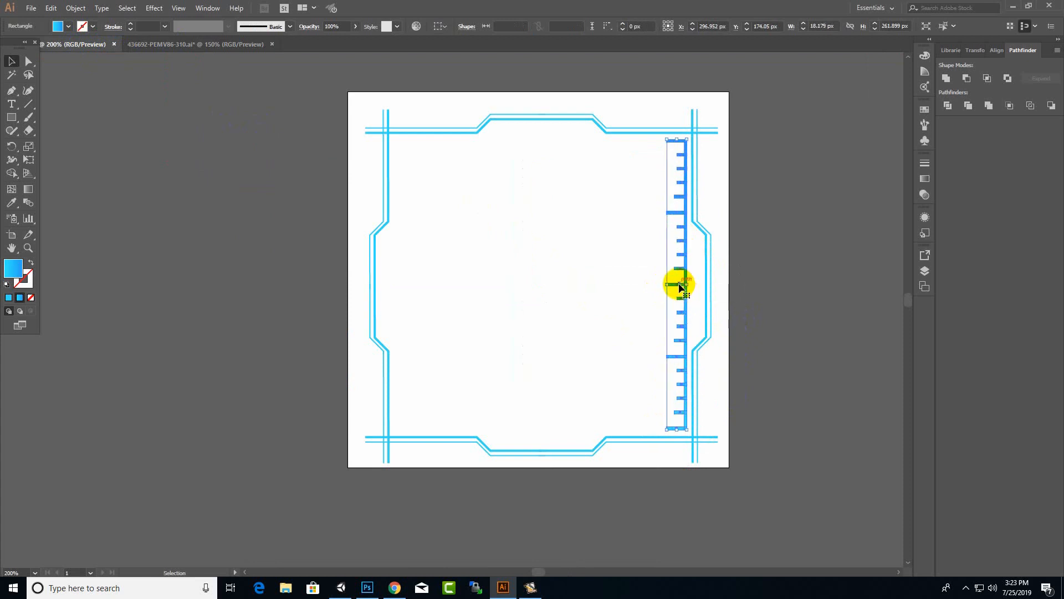
Create a copy of the tick ruler reflected across the vertical axis and place it inside the left side line.
right_click(681, 285)
mouse_move(730, 380)
left_click(829, 420)
left_click(711, 300)
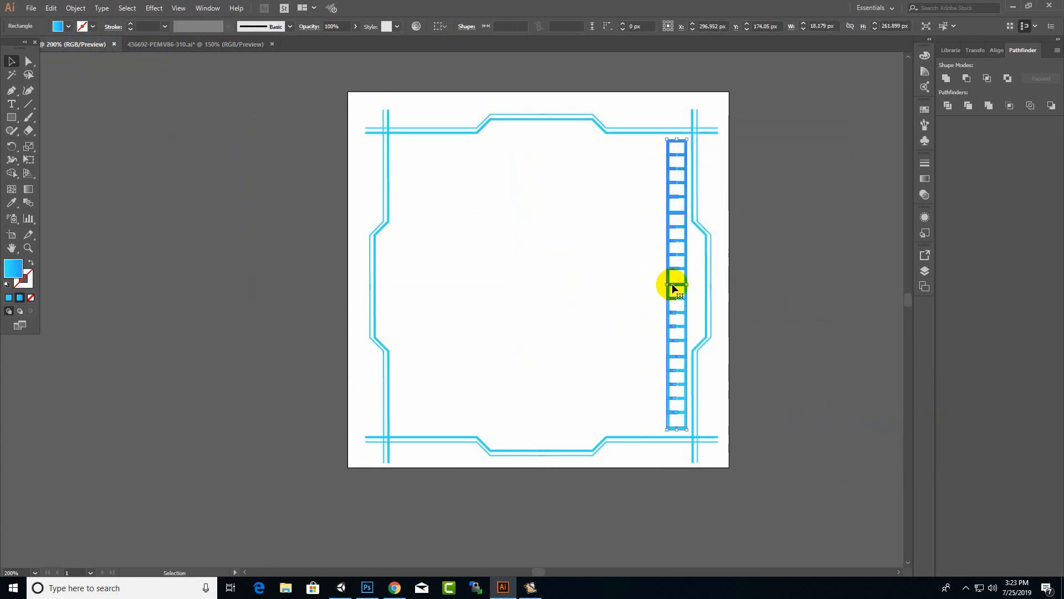
left_click_drag(674, 287, 399, 290)
left_click(394, 340)
scroll(652, 357, "down", 2)
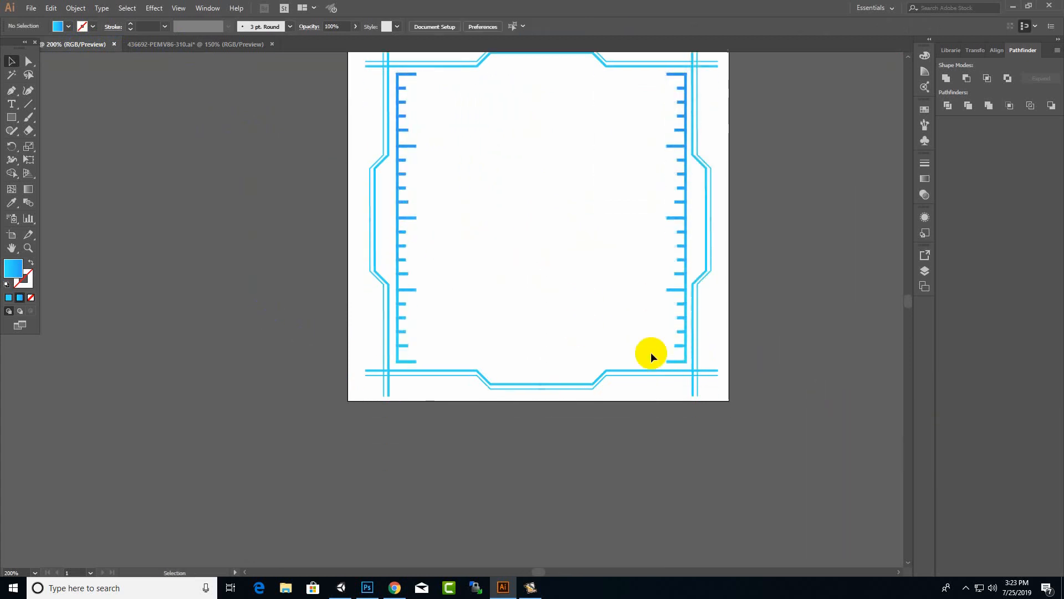
Return to the HUD artwork and delete all interface elements and the Freepik credit, keeping only the blue background.
scroll(651, 357, "down", 2, "alt")
scroll(450, 443, "up", 1, "alt")
left_click(226, 44)
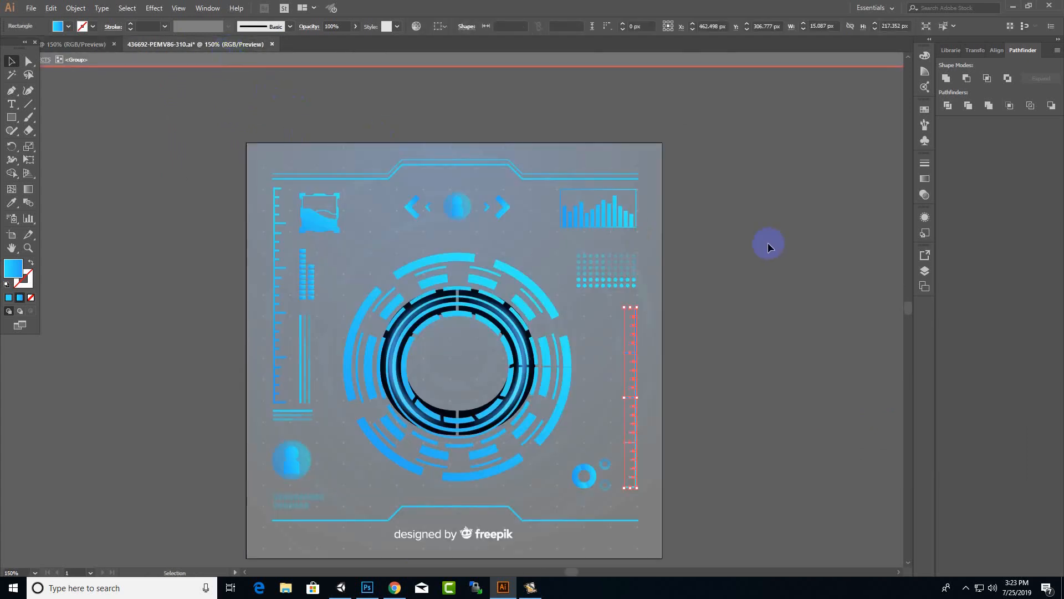
left_click(661, 292)
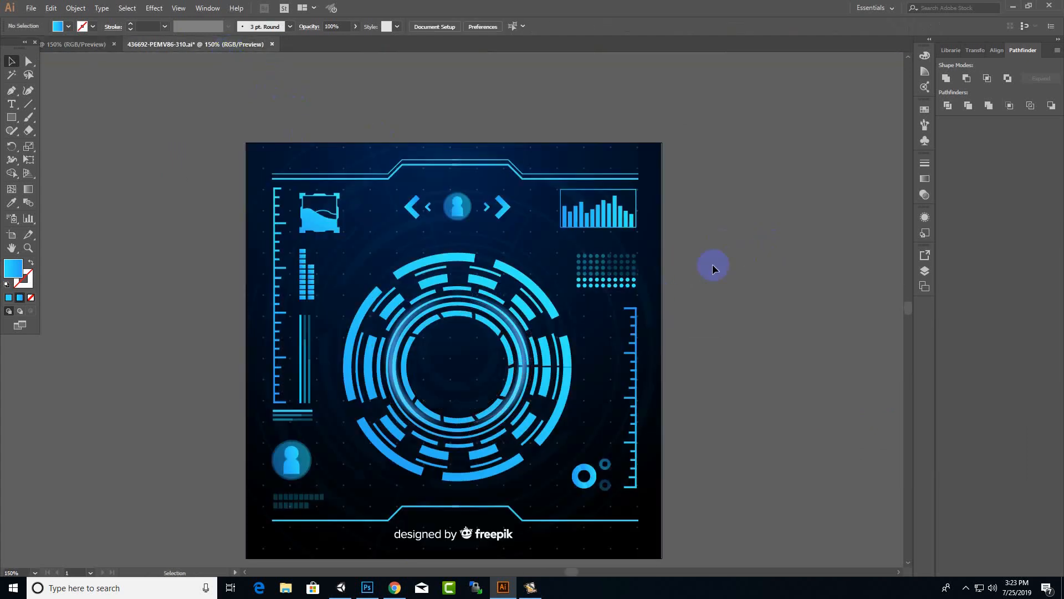
scroll(712, 264, "down", 2)
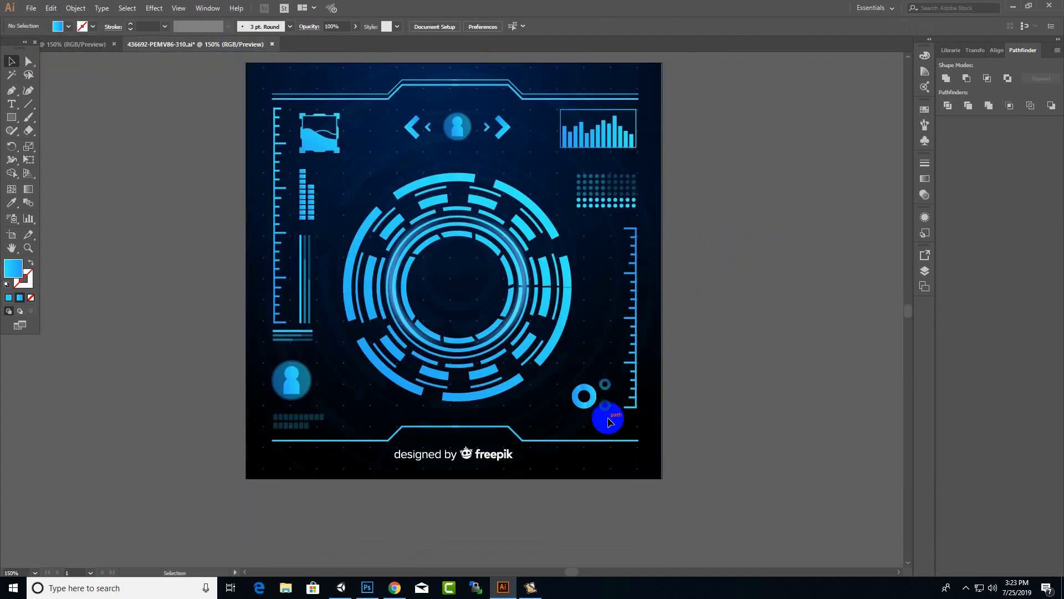
scroll(603, 86, "up", 2)
left_click_drag(600, 123, 661, 130)
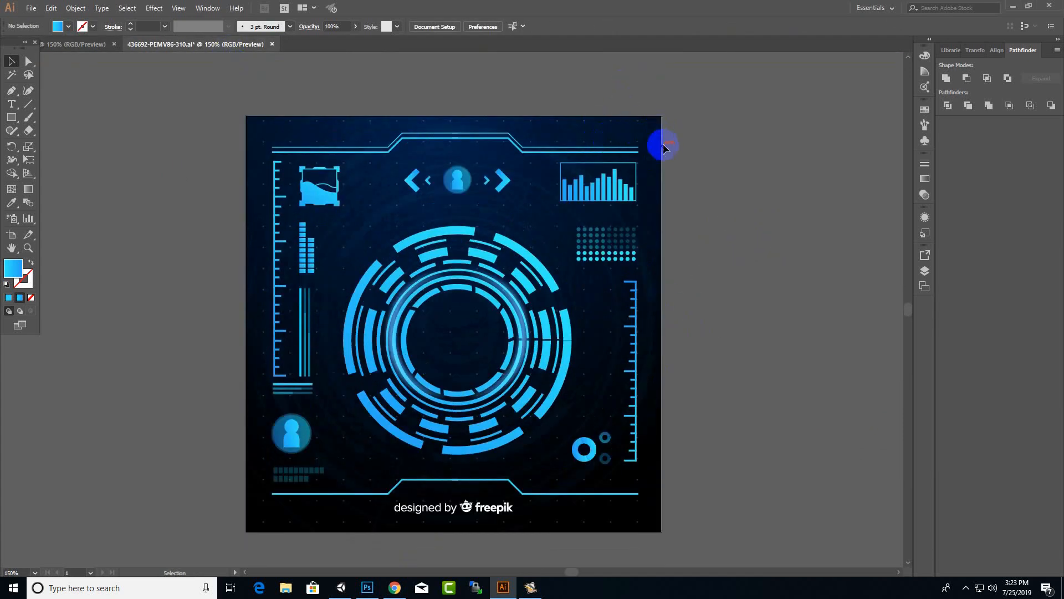
left_click(463, 507)
left_click_drag(538, 546, 190, 74)
key("Delete")
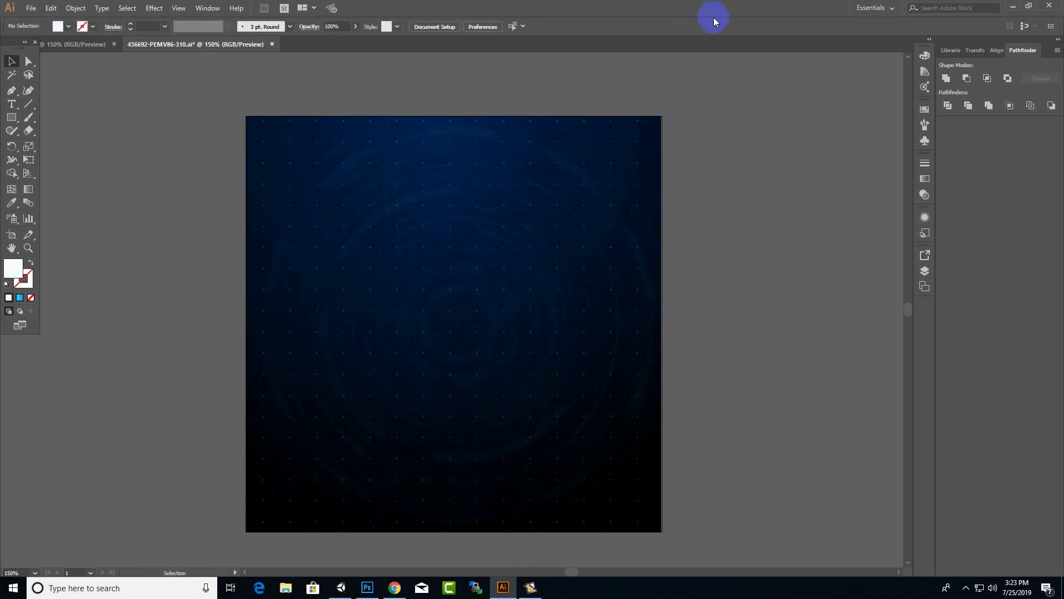
left_click(927, 283)
left_click_drag(549, 313, 665, 250)
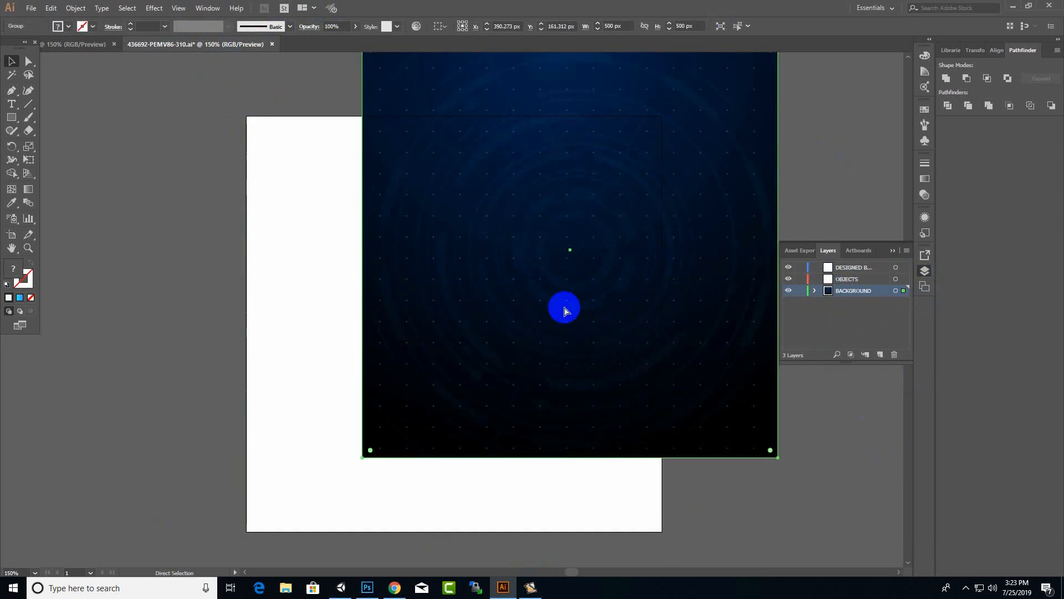
key("ctrl+z")
left_click(194, 93)
left_click(32, 9)
left_click(50, 110)
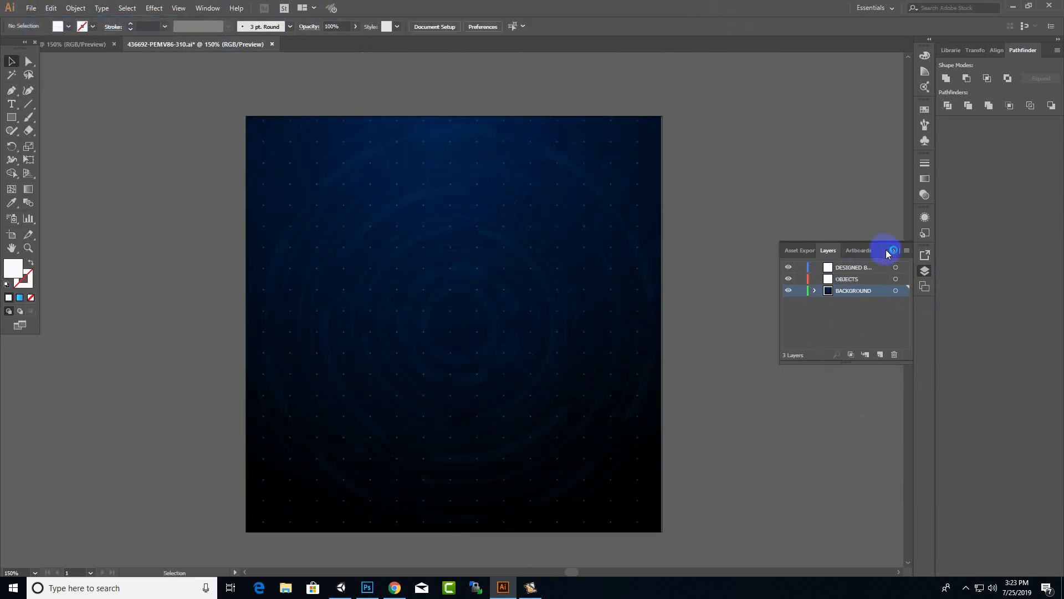
left_click(892, 251)
Create a new document, copy the blue HUD background into it and stretch it to cover the whole artboard.
key("ctrl+n")
double_click(304, 258)
left_click(200, 45)
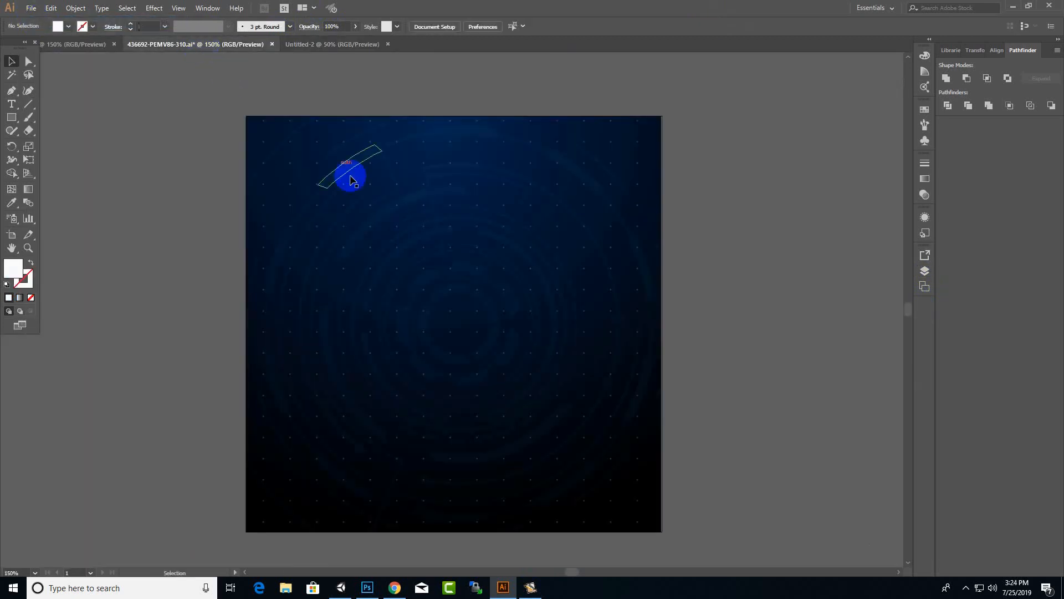
left_click(623, 227)
left_click_drag(624, 227, 717, 148)
left_click_drag(354, 321, 184, 446)
left_click(654, 504)
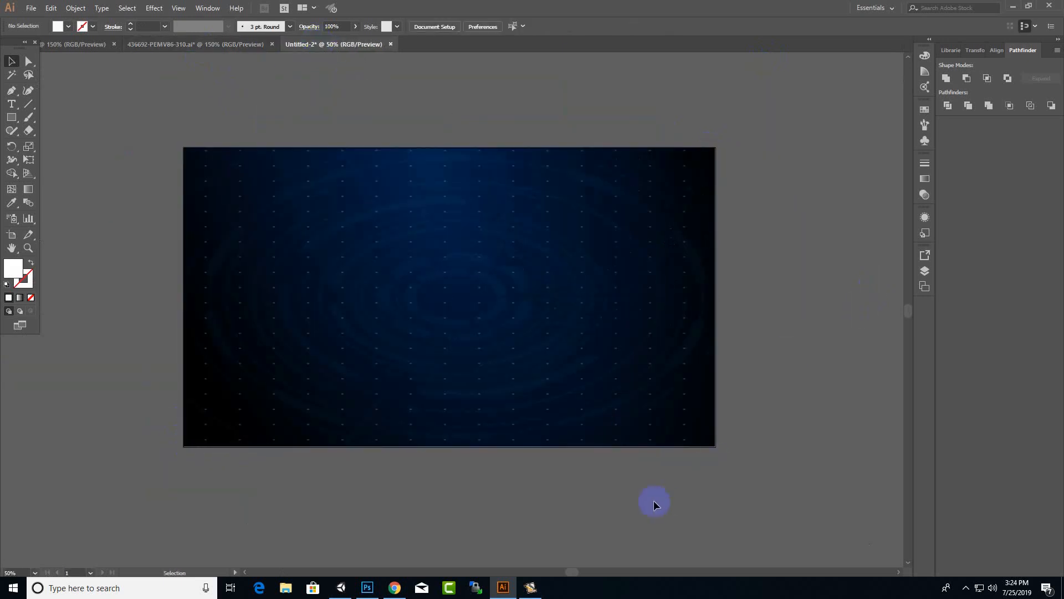
Export the background document as bac.png at High (300 ppi) resolution with a transparent background color.
scroll(611, 488, "up", 3, "alt")
scroll(611, 486, "down", 2, "alt")
scroll(628, 437, "down", 2, "alt")
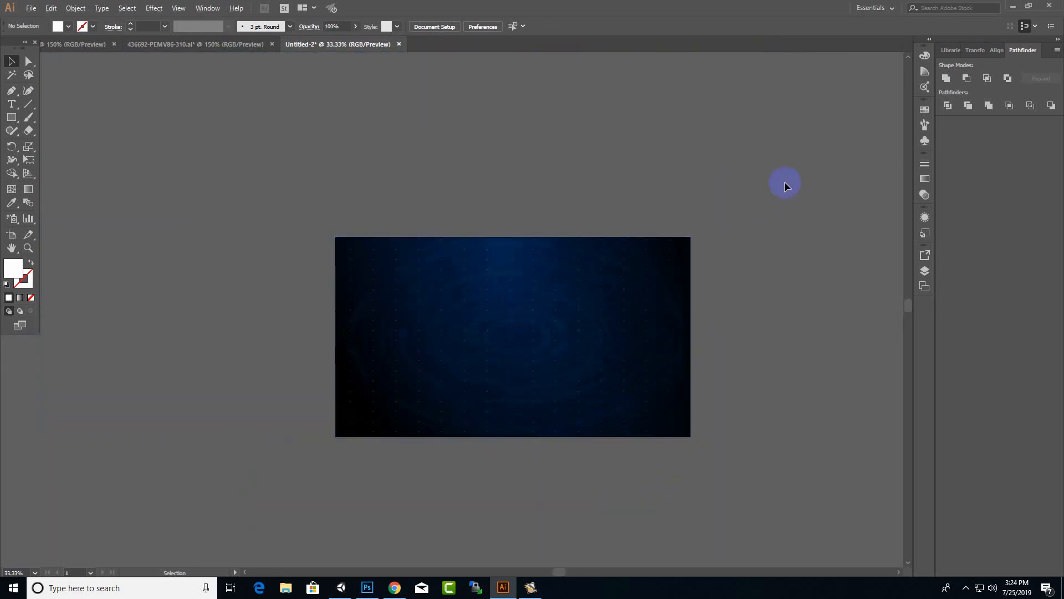
scroll(563, 354, "up", 2, "alt")
scroll(563, 354, "down", 2, "alt")
left_click(31, 8)
mouse_move(68, 204)
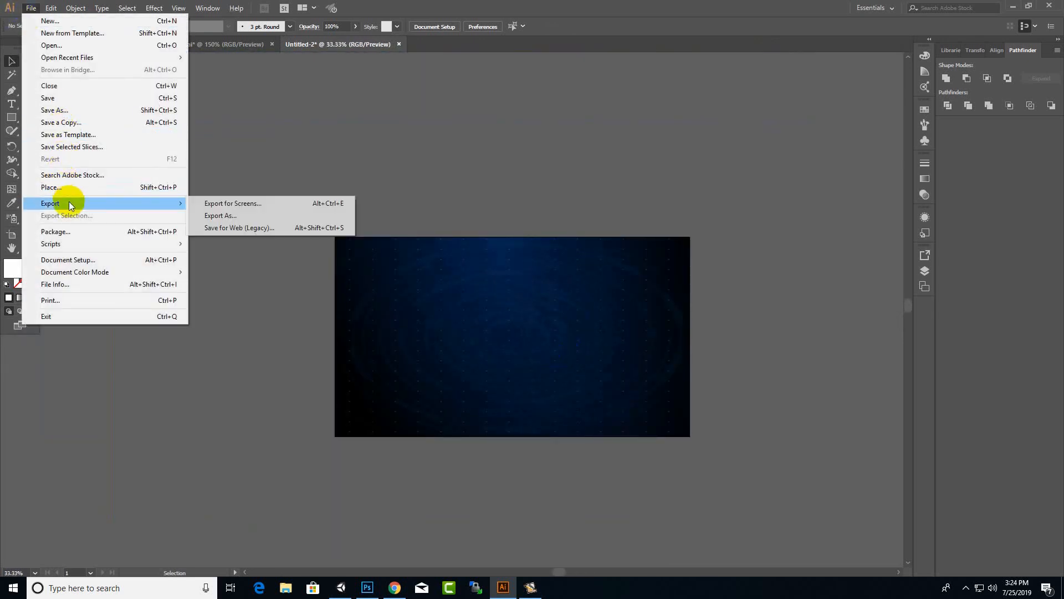
left_click(220, 215)
key("Return")
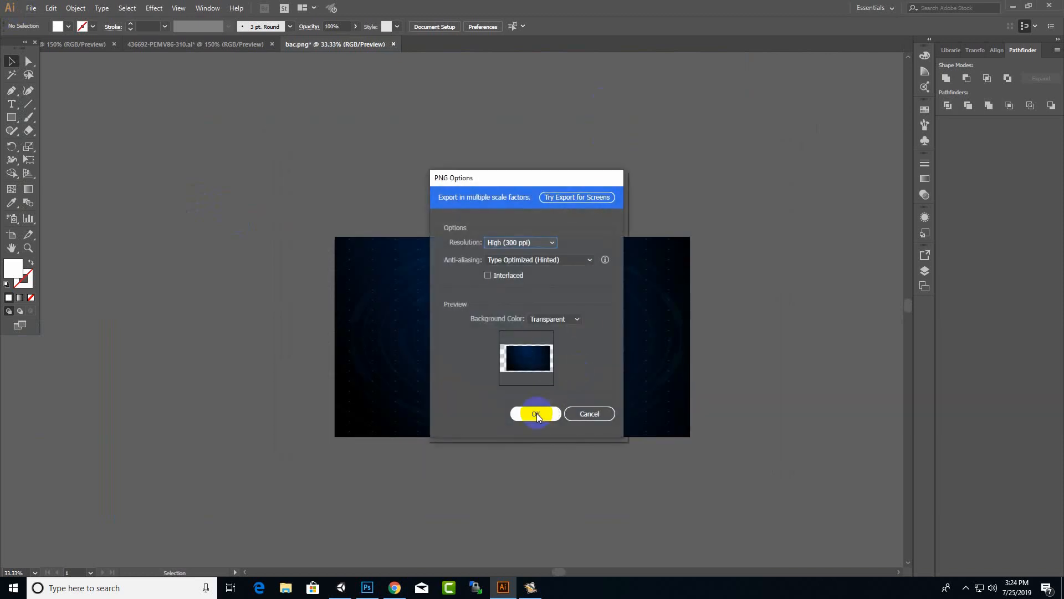
left_click(535, 411)
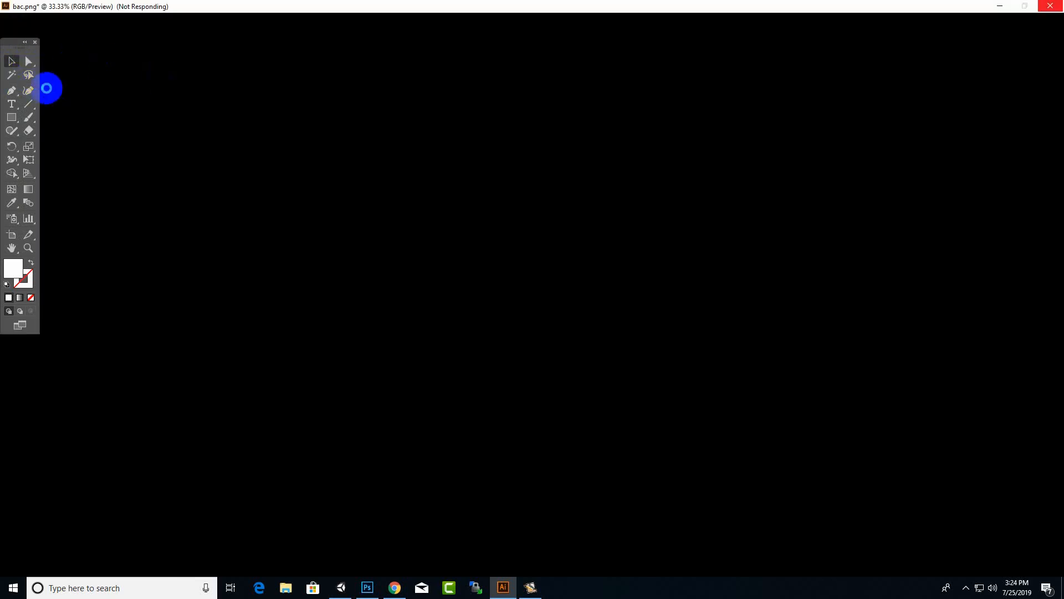
left_click(195, 45)
left_click(394, 587)
left_click(502, 587)
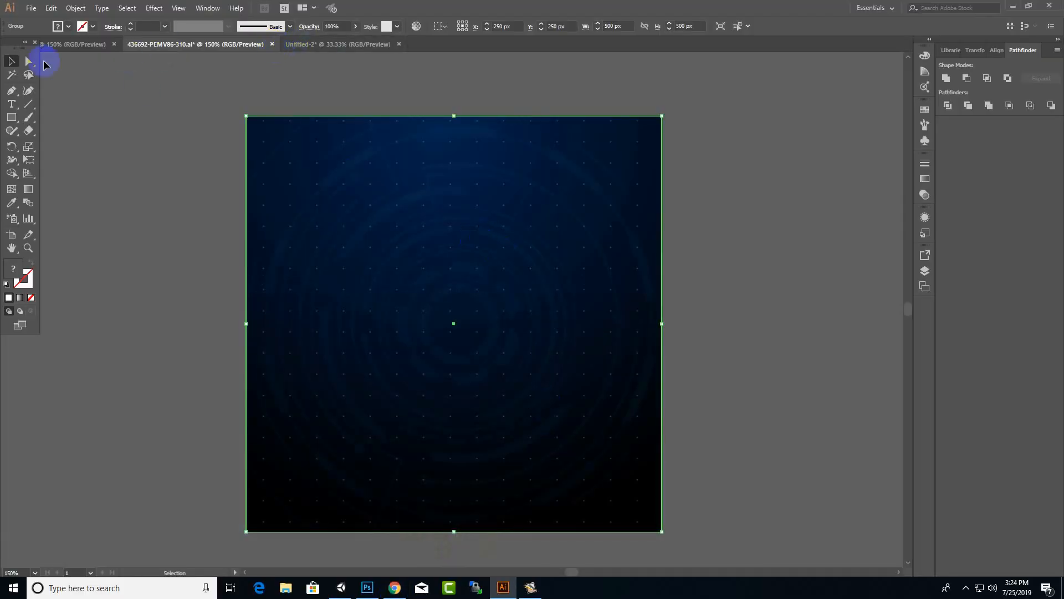
Return to the frame document and delete the left and right tick rulers.
left_click(66, 45)
scroll(745, 233, "up", 3, "alt")
scroll(698, 343, "down", 3, "alt")
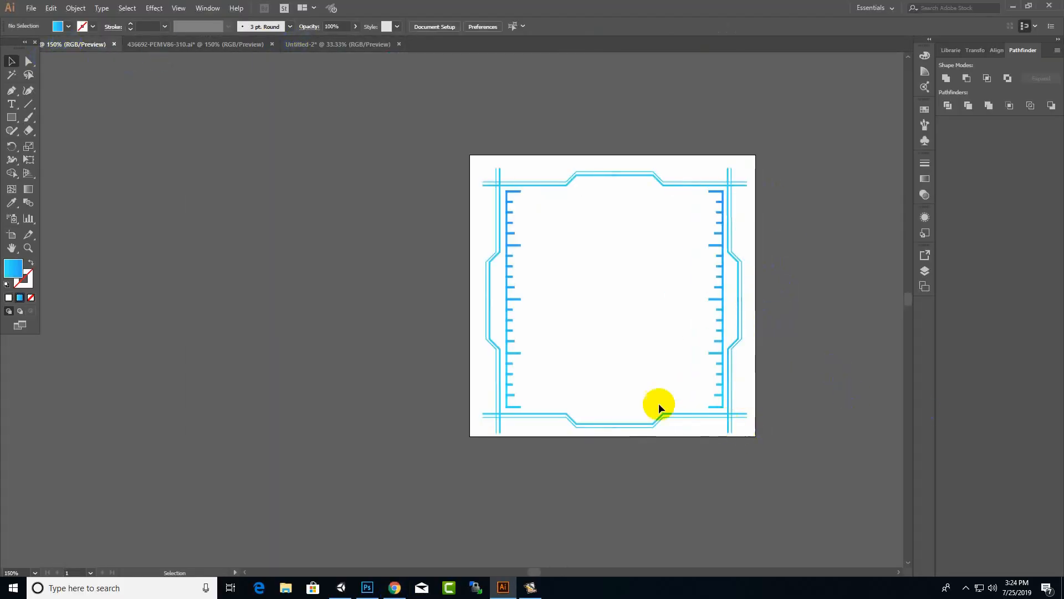
left_click(506, 244)
key("Delete")
left_click(722, 246)
key("Delete")
Select one line on each side of the frame and try squashing them to about 61 px tall.
left_click(727, 251)
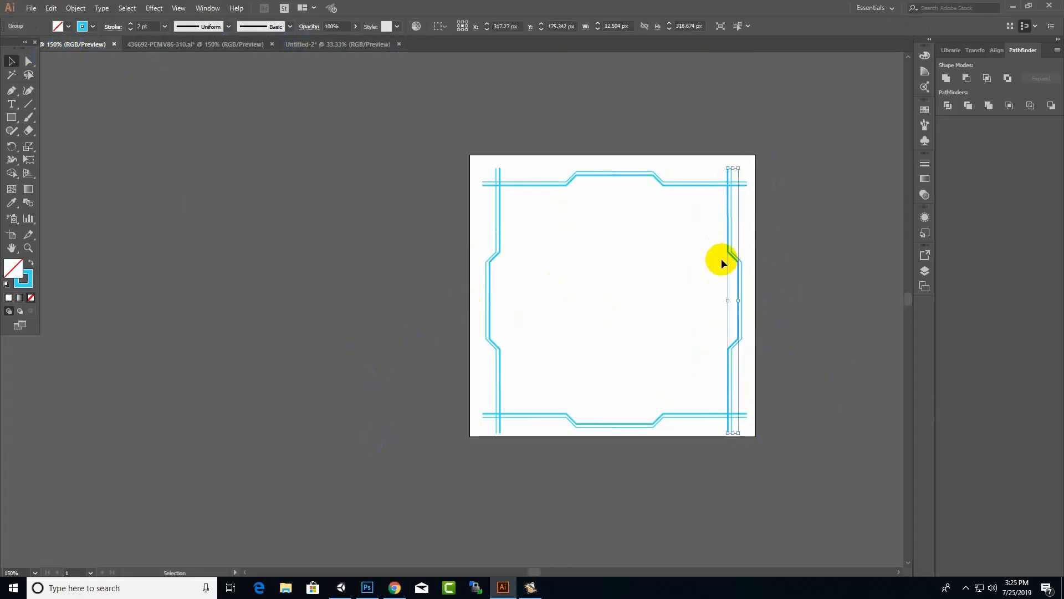
left_click(496, 250, "shift")
left_click_drag(612, 168, 613, 380)
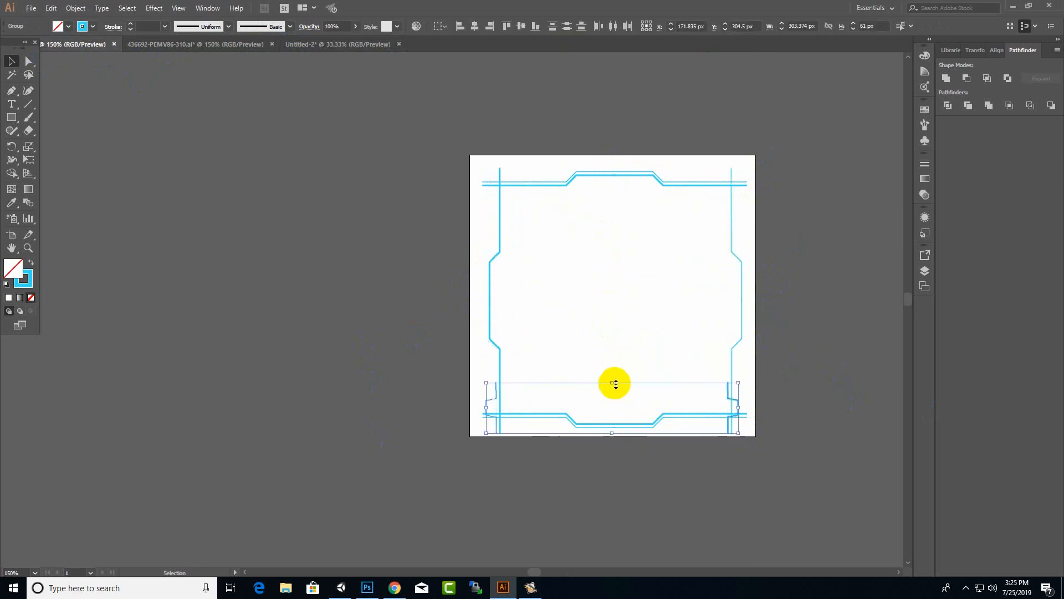
left_click(619, 290)
key("ctrl+z")
Try squashing the two selected side lines to about 64 px tall and moving the thin left one inward.
left_click_drag(612, 168, 596, 380)
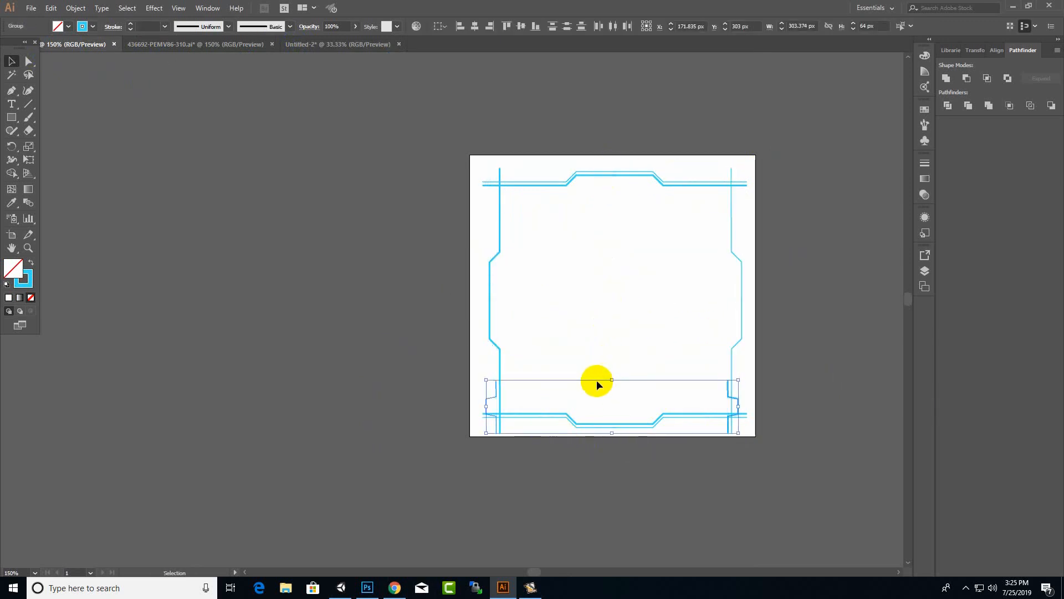
left_click(597, 290)
left_click_drag(491, 397, 529, 288)
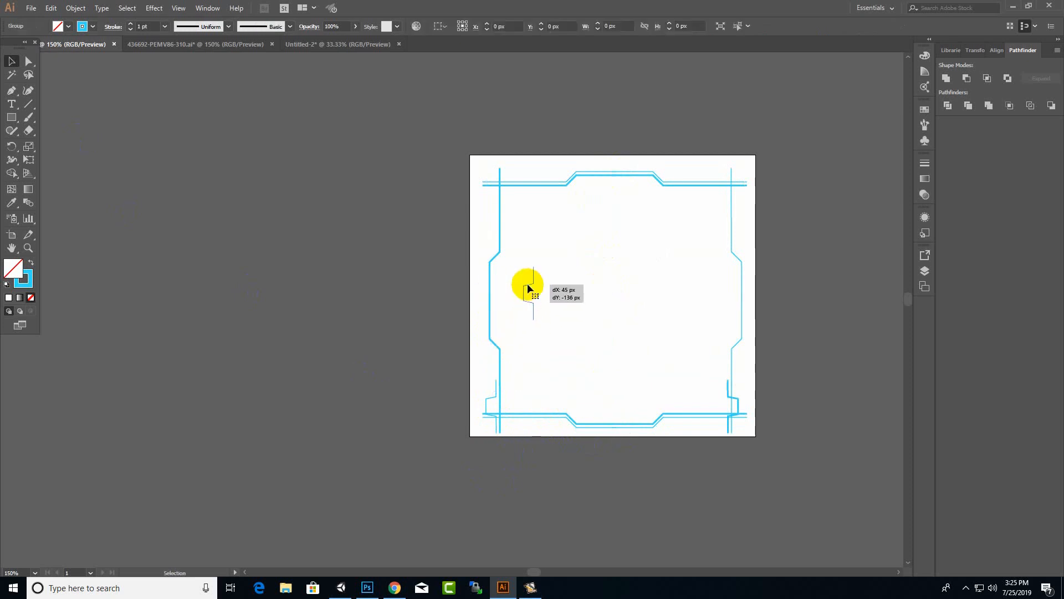
key("ctrl+z")
key("ctrl+z")
Try shortening the selected side lines from their upper end, and from both ends to about 85 px tall.
left_click_drag(612, 168, 582, 382)
left_click(583, 322)
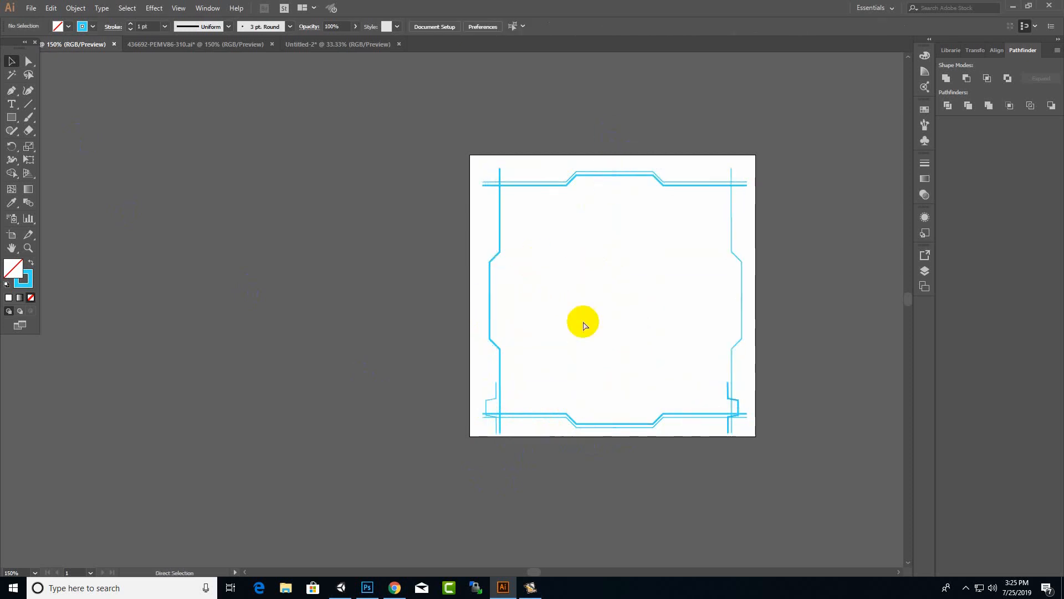
key("ctrl+z")
left_click_drag(612, 433, 608, 254)
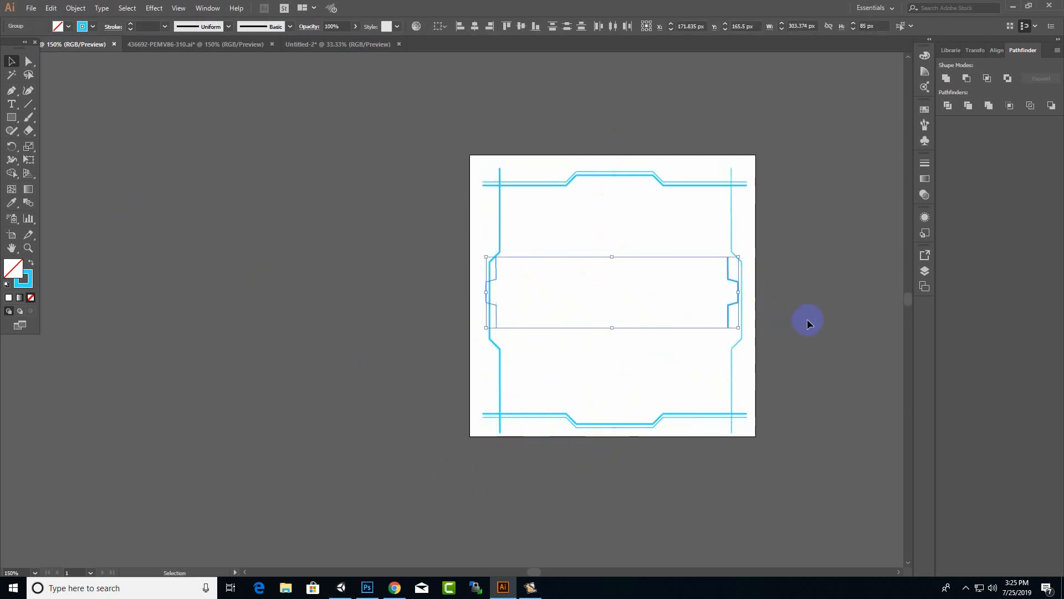
key("ctrl+z")
Select all the left and right side lines without the horizontal ones and shorten them to 80 px tall around the frame's middle.
left_click_drag(547, 173, 443, 175)
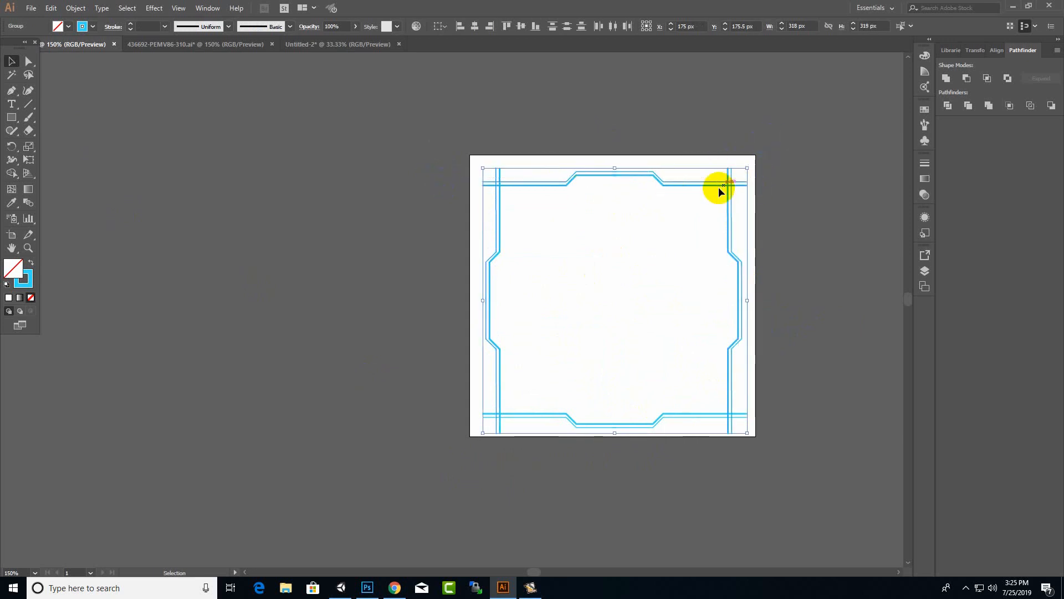
left_click_drag(670, 183, 614, 283, "shift")
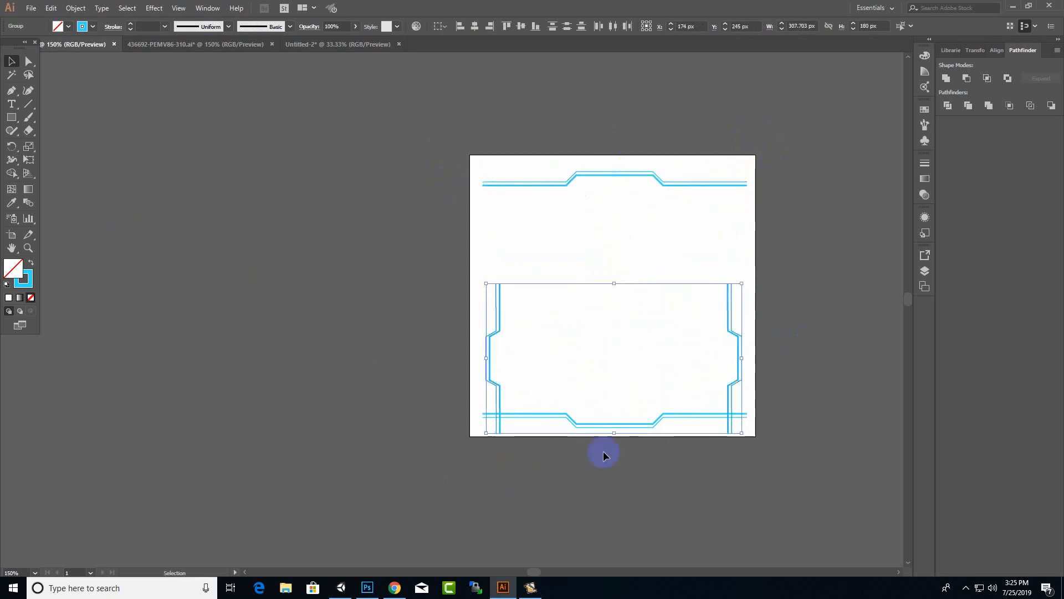
left_click_drag(614, 432, 613, 350)
left_click(334, 359)
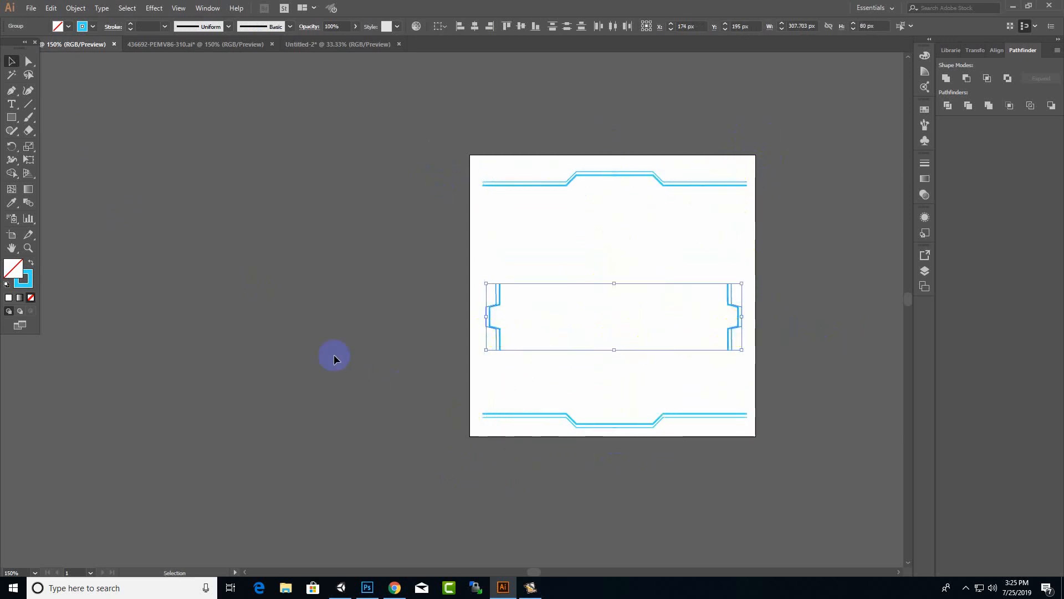
Narrow the left thick and thin side lines horizontally so their bends run parallel, with the thin line about 3.65 px wide.
scroll(549, 335, "up", 3, "alt")
left_click(387, 283)
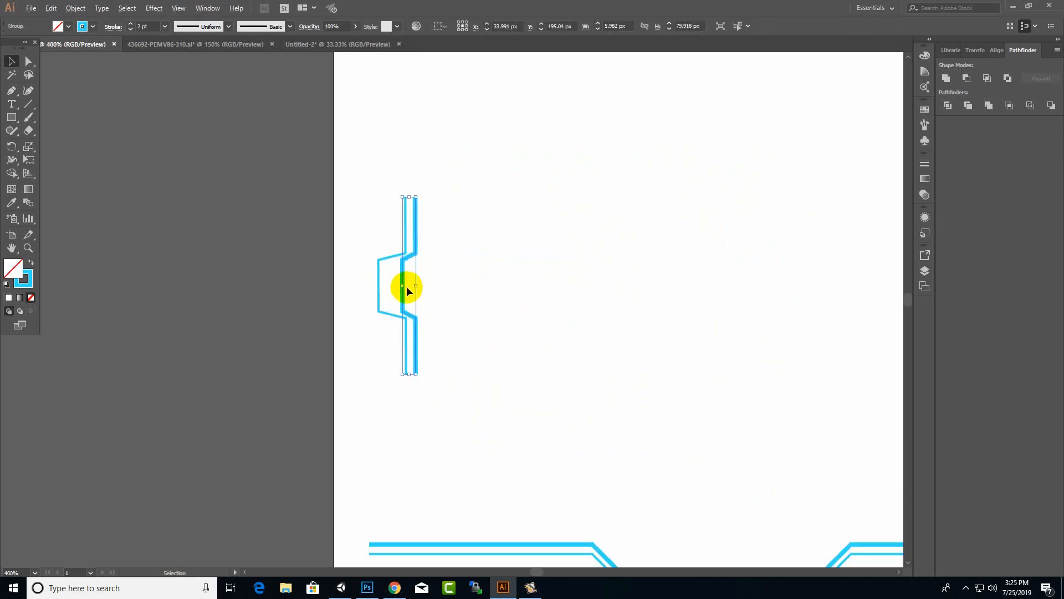
left_click(380, 267)
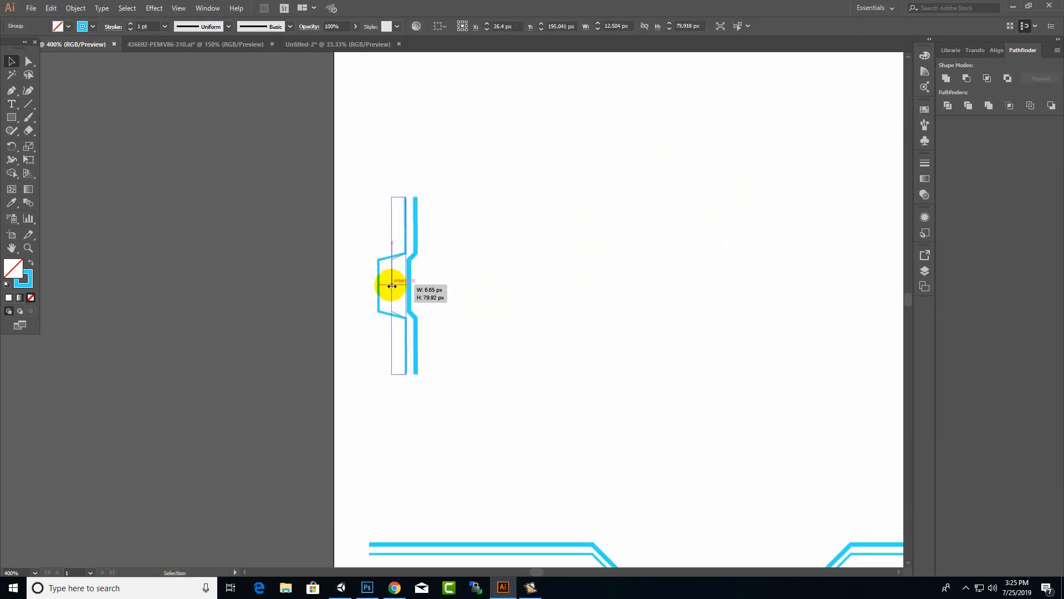
left_click_drag(392, 285, 378, 316)
scroll(378, 316, "up", 3, "alt")
left_click(427, 131)
left_click_drag(440, 128, 431, 146)
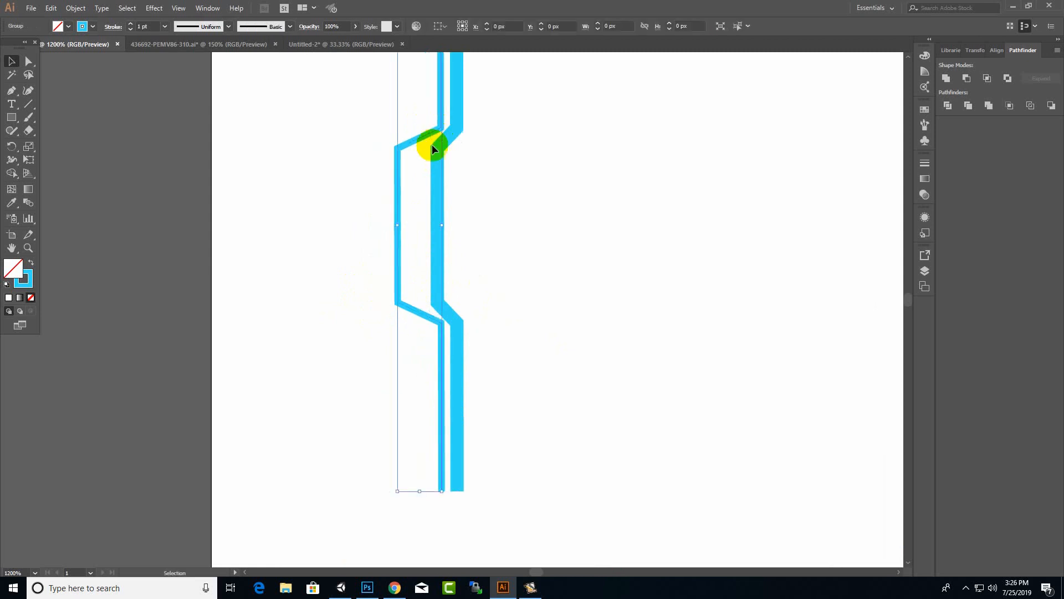
left_click_drag(396, 224, 417, 223)
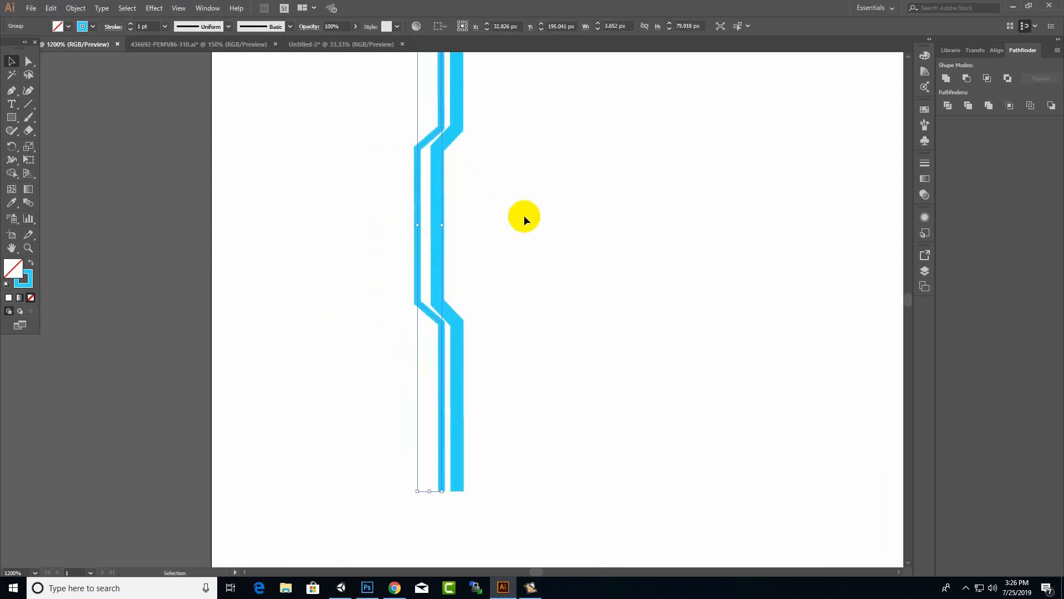
Delete the right side lines and the horizontal lines along the frame's upper and lower edges, keeping only the left side lines.
scroll(497, 283, "down", 6, "alt")
left_click(358, 318)
scroll(736, 226, "up", 1, "alt")
scroll(398, 318, "up", 4, "alt")
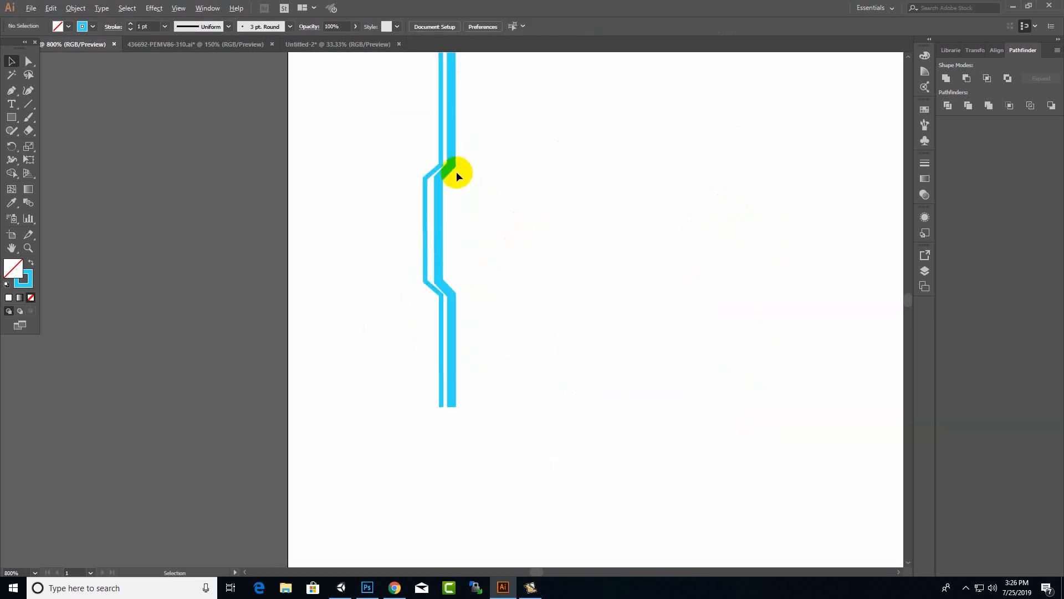
scroll(441, 253, "down", 5, "alt")
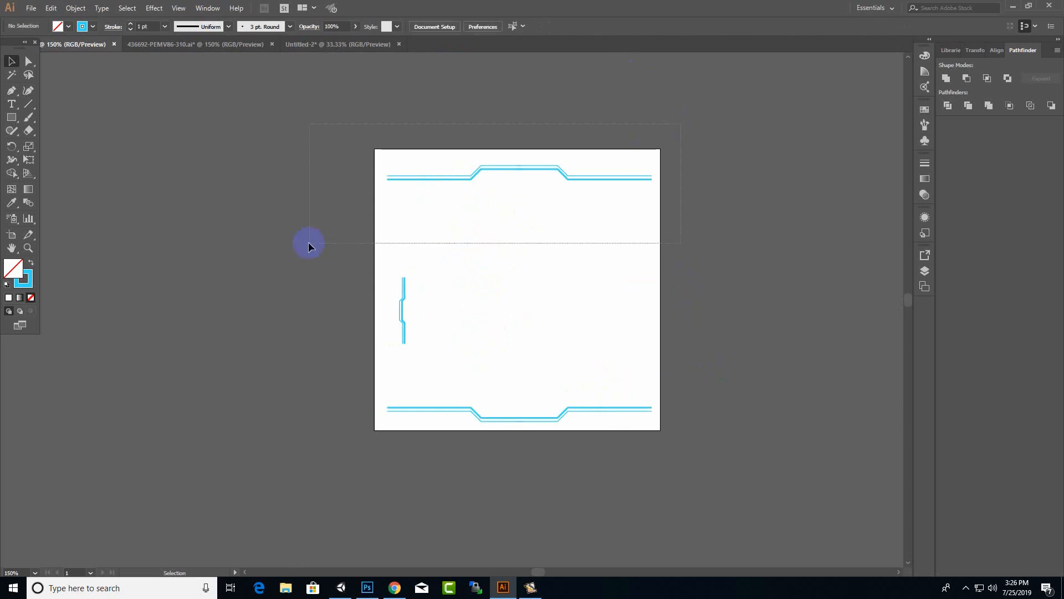
left_click_drag(308, 243, 309, 242)
key("Delete")
left_click(483, 419)
key("Delete")
scroll(473, 427, "down", 1)
Move the thick left side line slightly inward to widen its gap from the thin line.
scroll(372, 292, "up", 3, "alt")
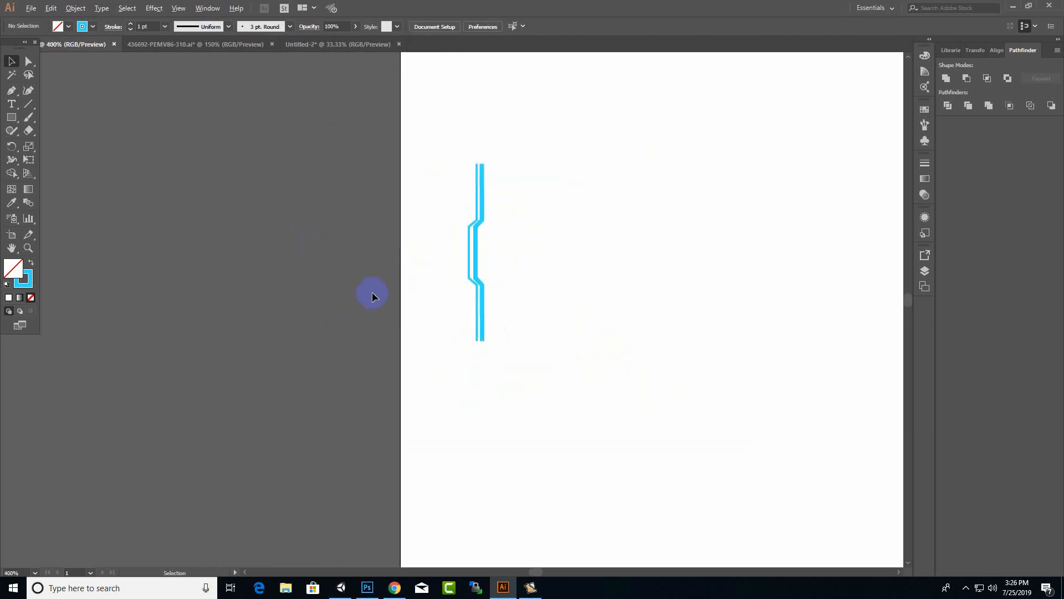
left_click(478, 277)
scroll(476, 317, "up", 2, "alt")
key("a")
scroll(452, 194, "up", 1, "alt")
left_click(505, 168)
scroll(505, 237, "down", 2, "alt")
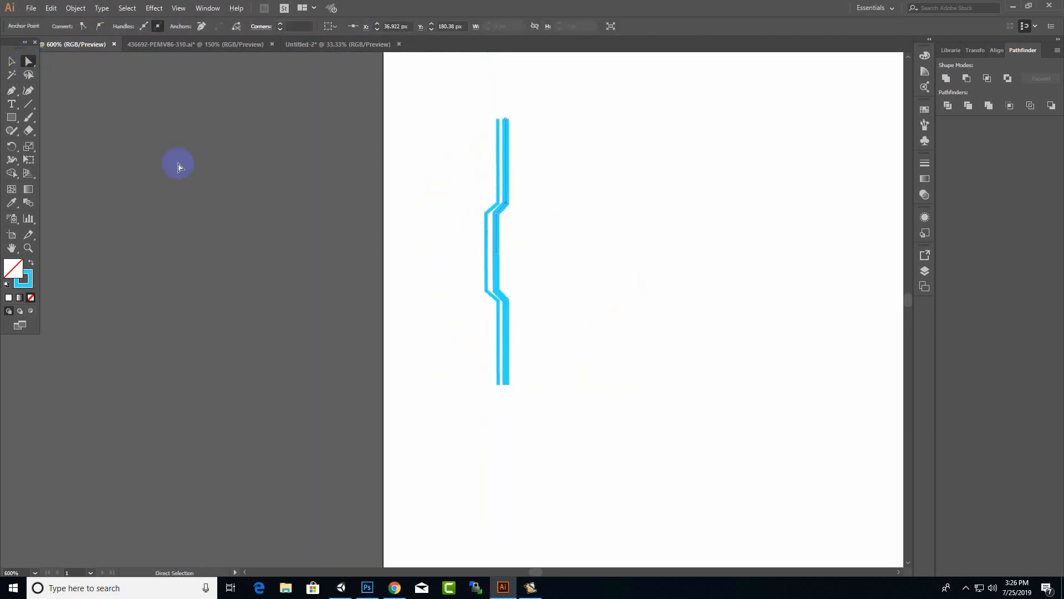
left_click(178, 167)
key("v")
left_click_drag(503, 251, 504, 251)
left_click(574, 306)
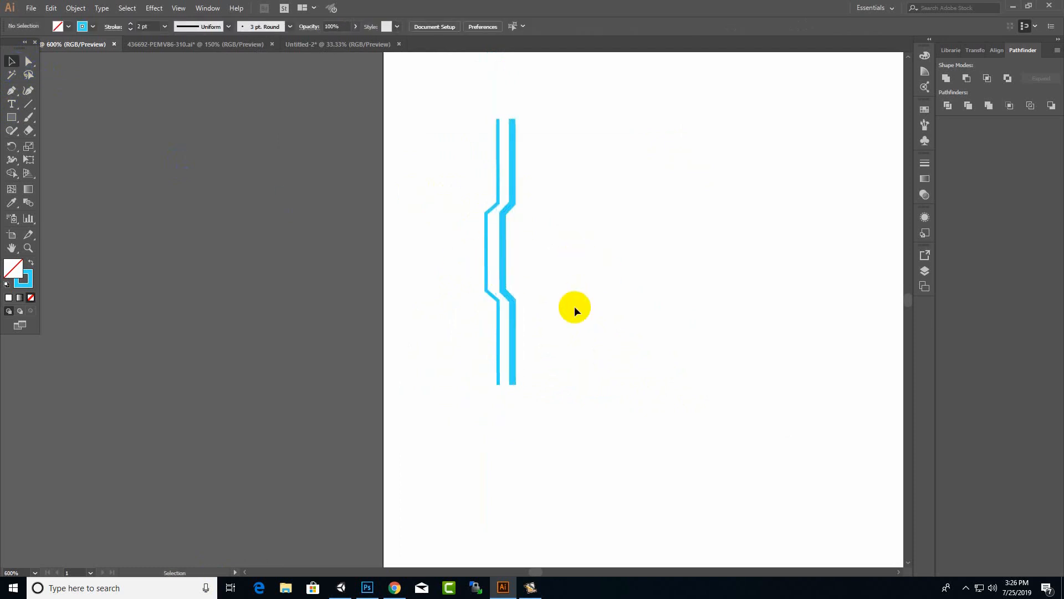
Move the thin left side line slightly inward, closer to the thick line.
scroll(575, 306, "down", 3, "alt")
scroll(575, 306, "up", 1, "alt")
scroll(546, 251, "up", 3, "alt")
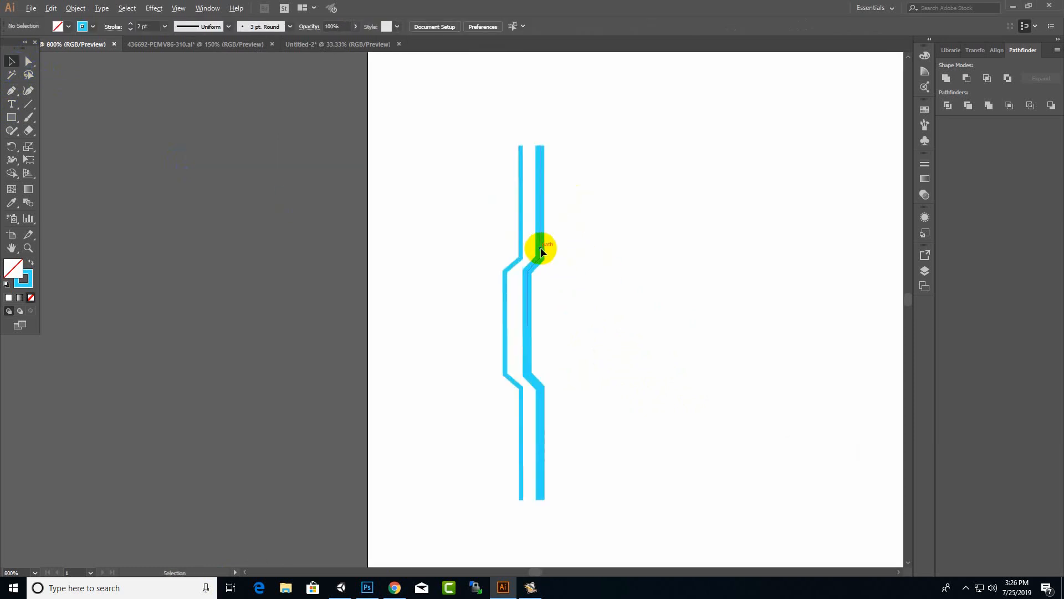
left_click(520, 240)
left_click(520, 239, "shift")
left_click(518, 238, "shift")
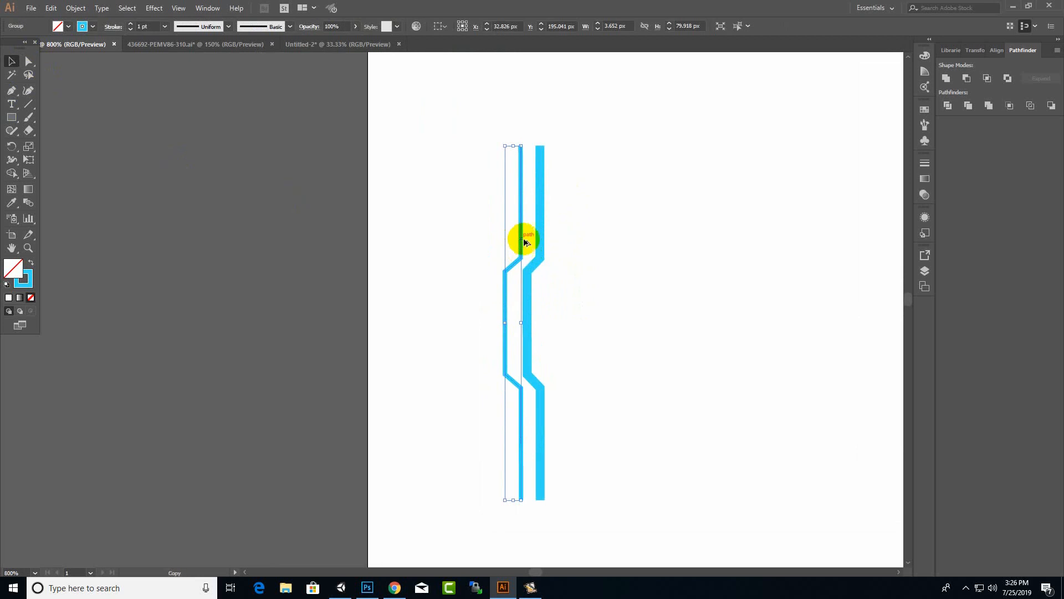
scroll(689, 397, "down", 5, "alt")
scroll(690, 404, "up", 3, "alt")
scroll(593, 317, "up", 5, "alt")
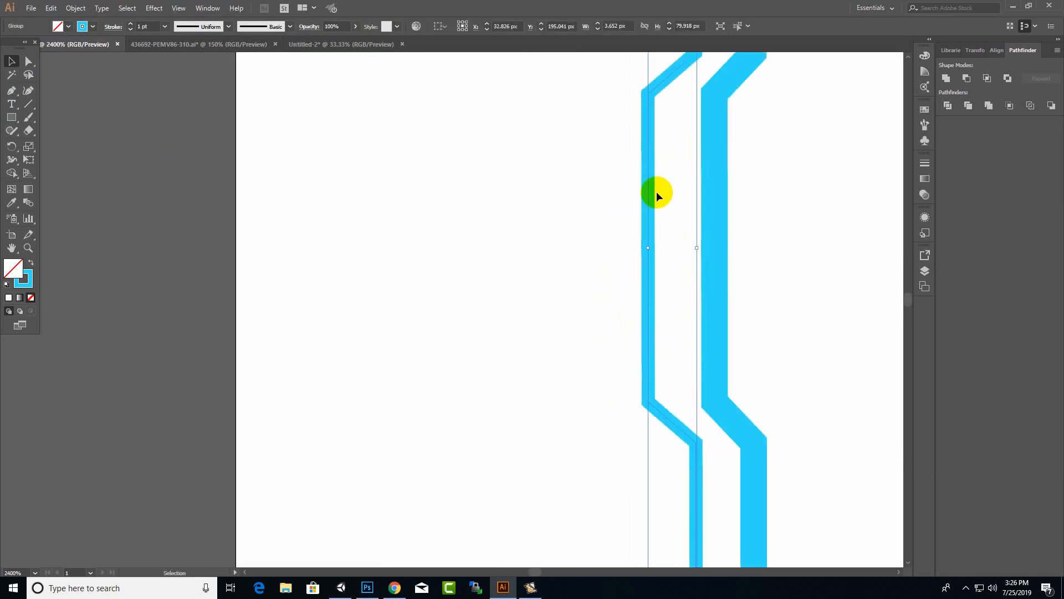
left_click_drag(650, 165, 664, 167)
left_click(484, 348)
scroll(487, 347, "down", 4, "alt")
Reflect a copy of both left side lines across the vertical axis and move it horizontally to X about 207.5 px.
left_click_drag(716, 113, 455, 461)
scroll(340, 385, "down", 2, "alt")
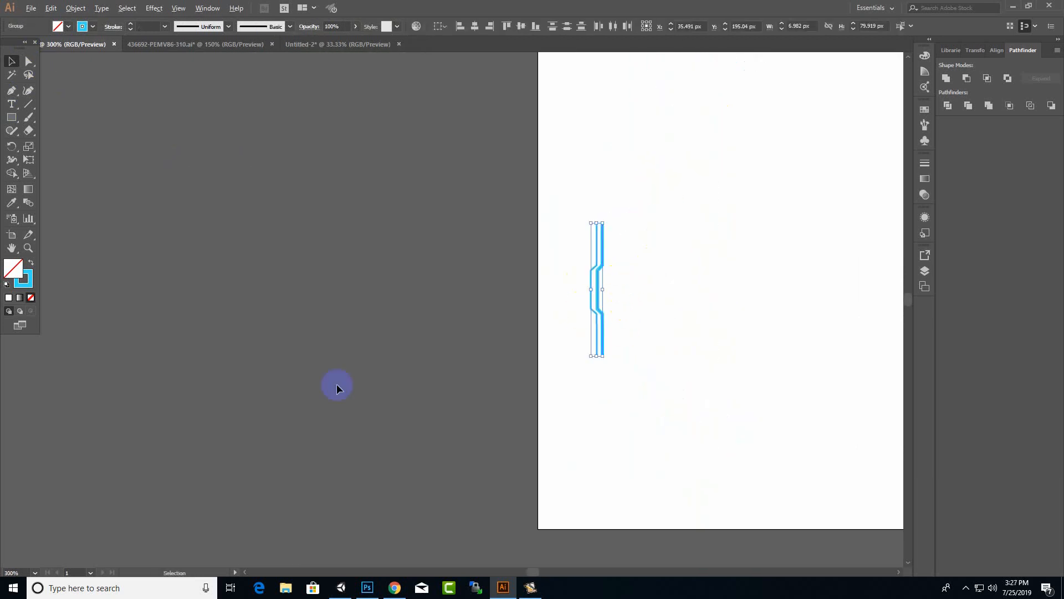
scroll(451, 274, "up", 1, "alt")
right_click(454, 266)
mouse_move(510, 360)
left_click(585, 403)
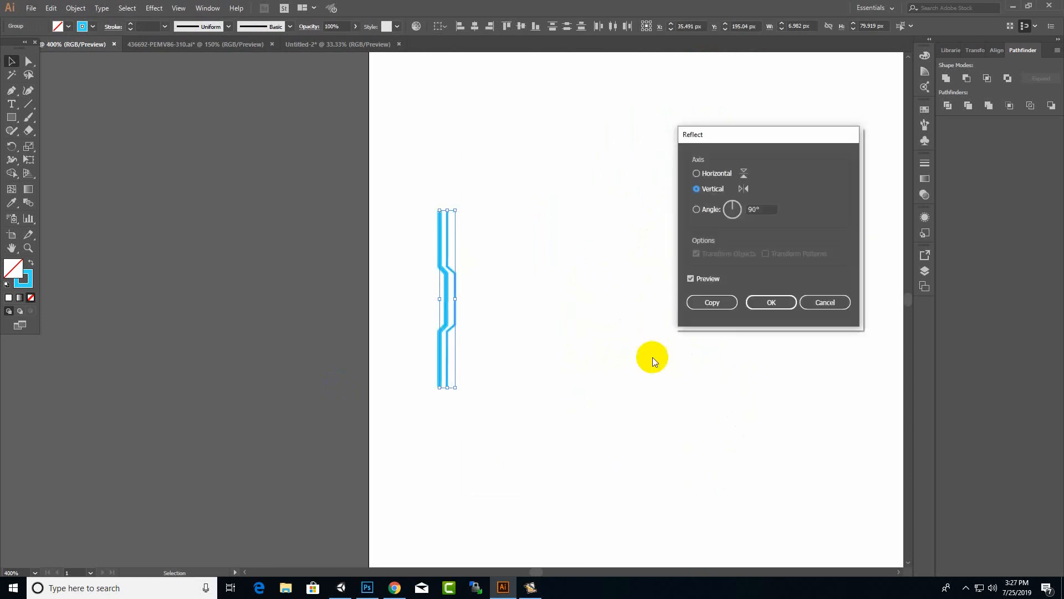
left_click(706, 302)
left_click_drag(451, 299, 779, 302, "shift")
left_click(340, 316)
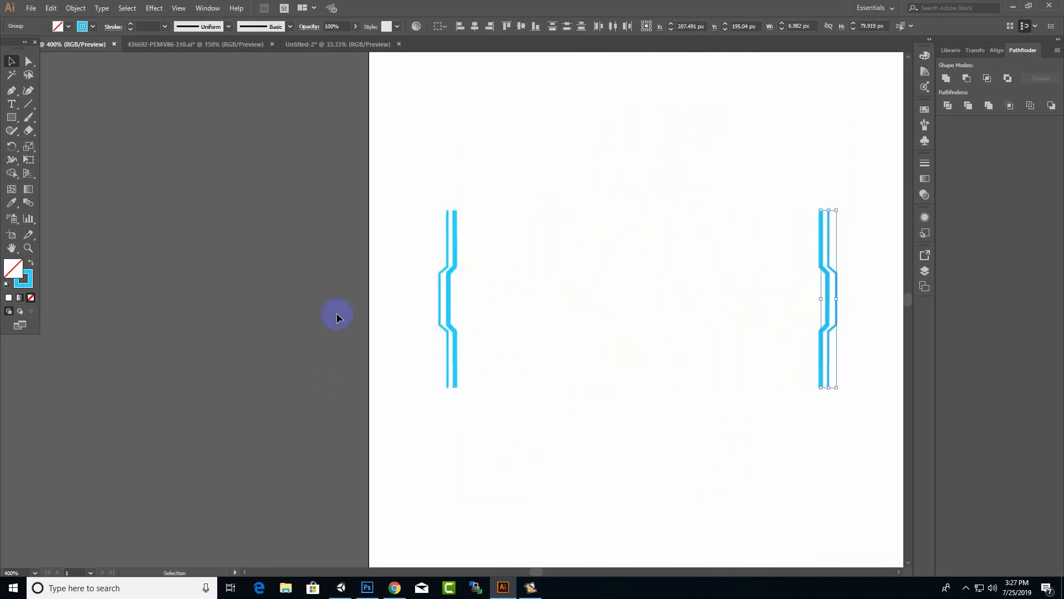
Select the left and right side lines together and delete them from the artboard.
scroll(456, 316, "down", 1, "alt")
scroll(491, 298, "up", 1, "alt")
left_click_drag(880, 177, 410, 432)
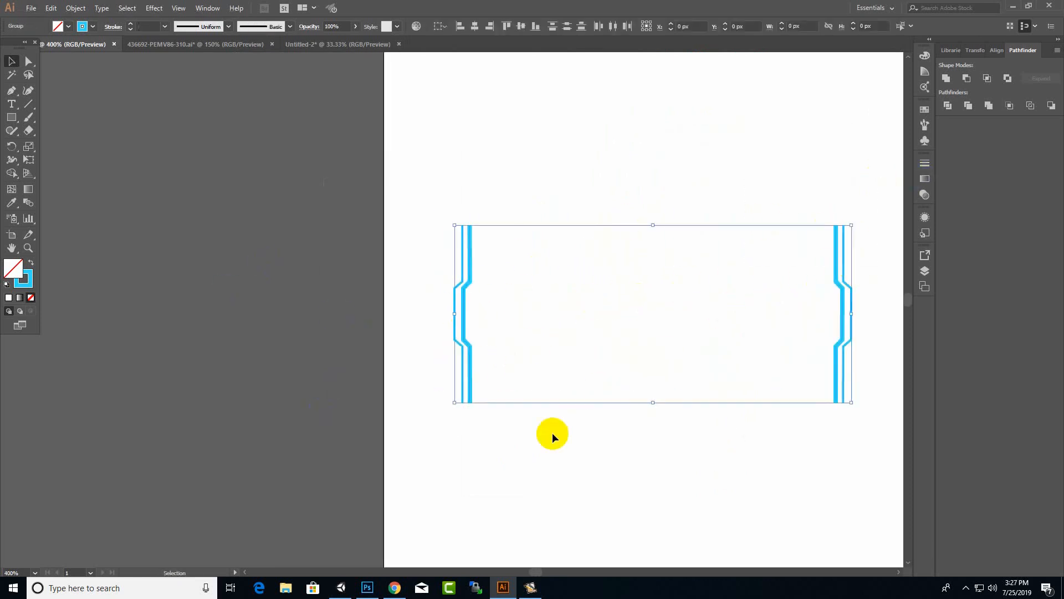
left_click(529, 429)
left_click_drag(871, 185, 421, 399)
key("Delete")
Switch to Chrome and open freepik.com in a new tab.
left_click(401, 591)
key("ctrl+t")
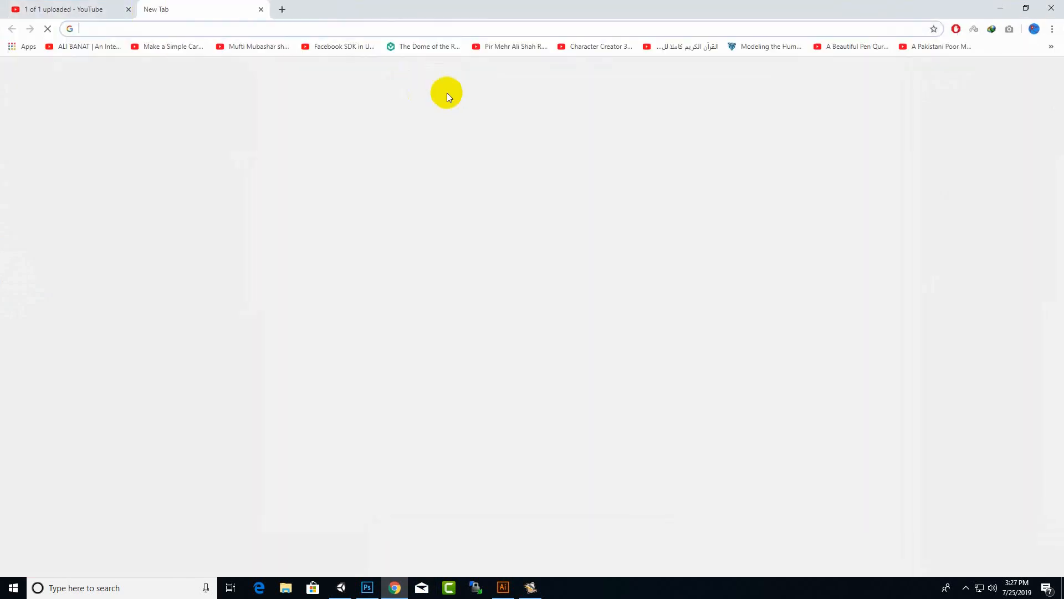
type("butt")
key("BackSpace")
key("BackSpace")
key("BackSpace")
key("BackSpace")
type("freepik.com")
key("Return")
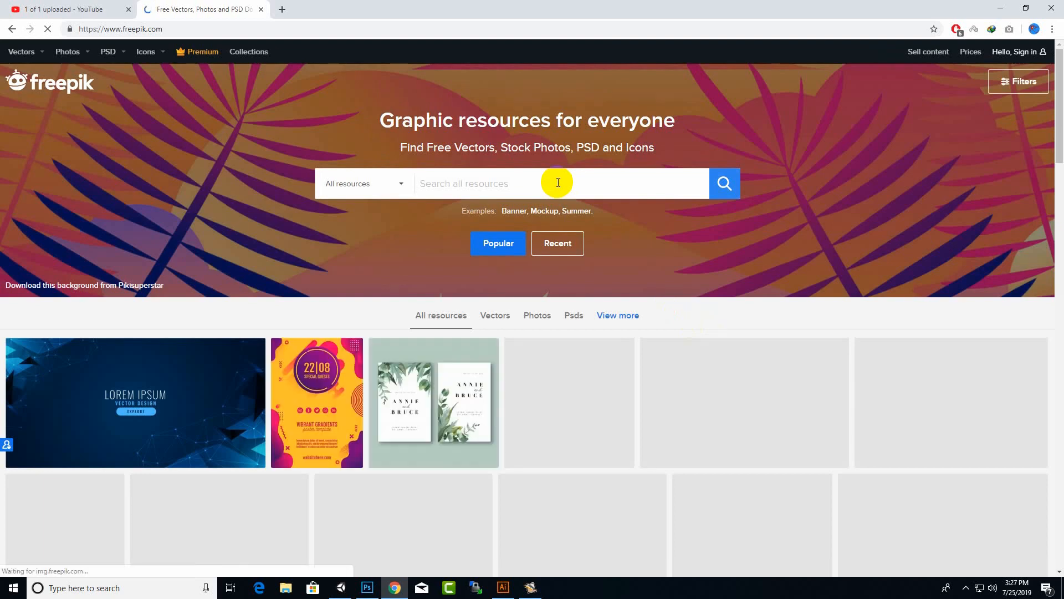
Search Freepik for "game ui", browse the results and open the futuristic HUD interface vector in a new tab.
type("game ui")
key("Return")
scroll(779, 203, "down", 5)
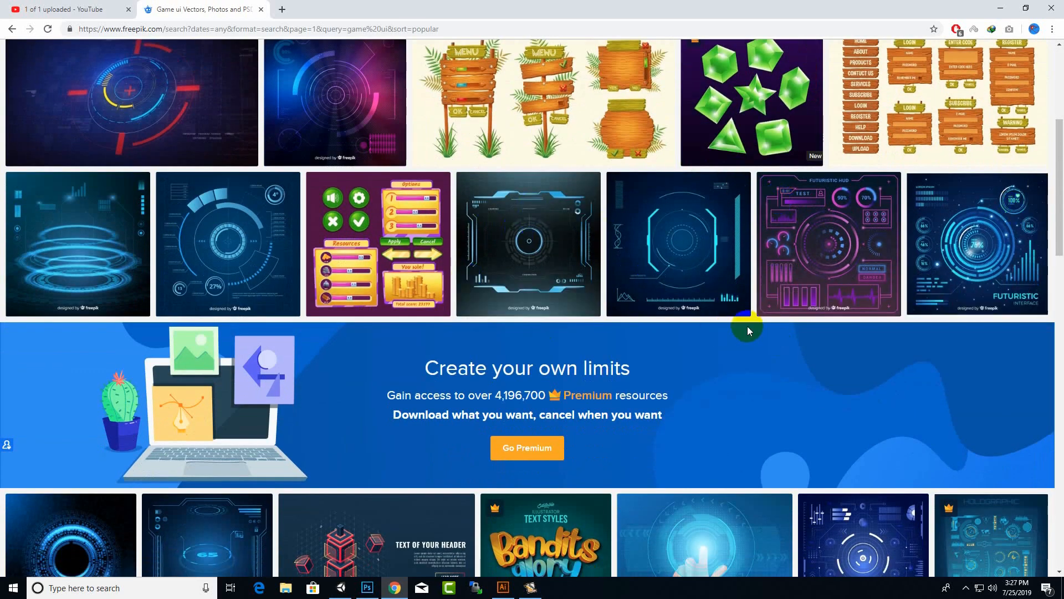
scroll(590, 470, "down", 4)
scroll(588, 467, "up", 2)
scroll(589, 467, "down", 5)
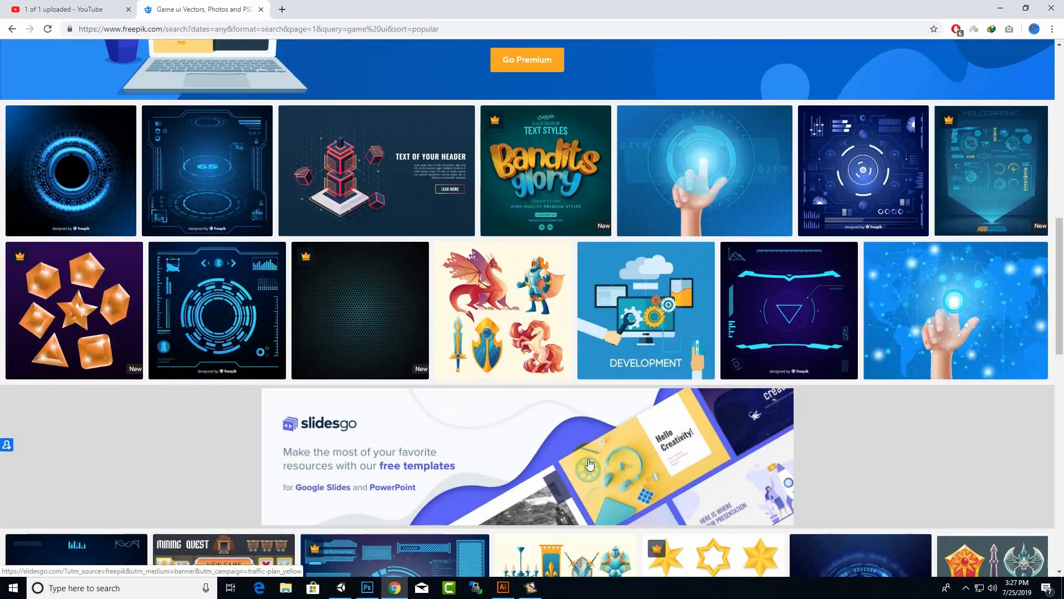
right_click(832, 335)
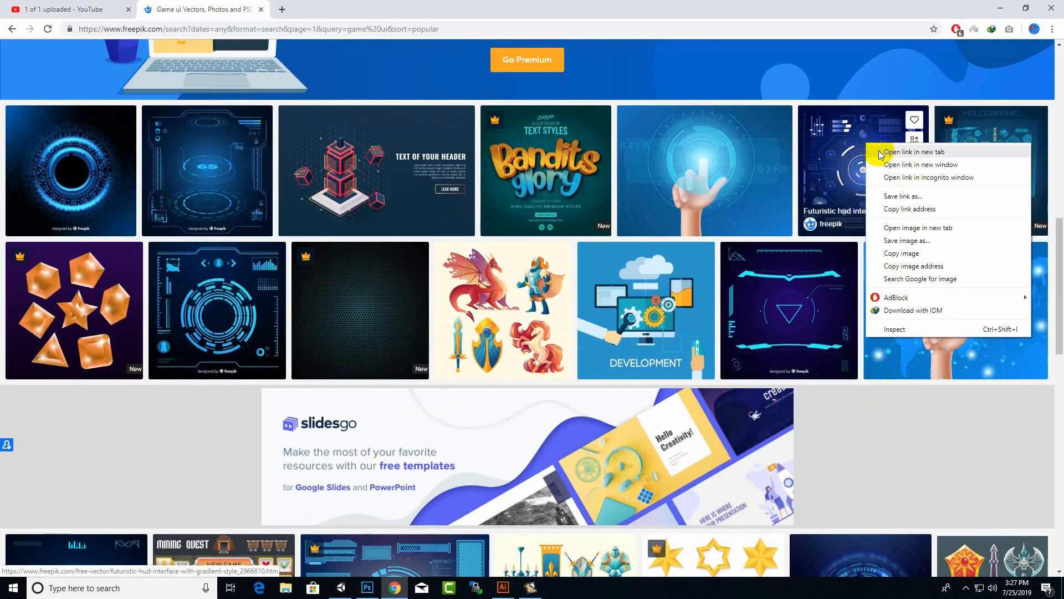
left_click(892, 145)
scroll(853, 477, "down", 2)
scroll(804, 208, "down", 11)
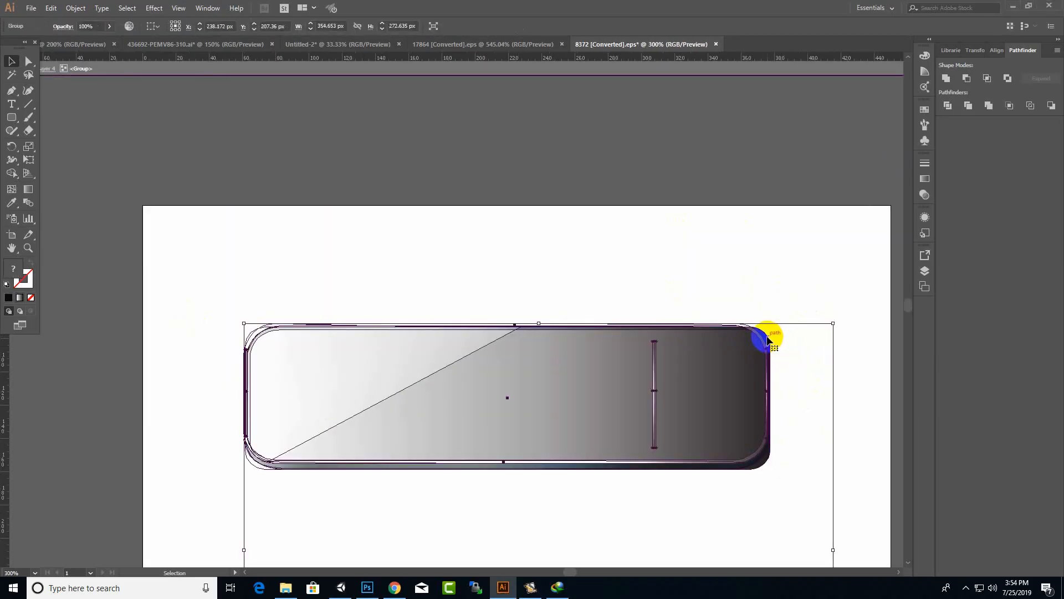
Isolate the glass button's nested groups, move the button upward and offset its gradient-filled base rectangle from the glass overlay.
double_click(719, 364)
left_click_drag(772, 362, 751, 219)
left_click(788, 296)
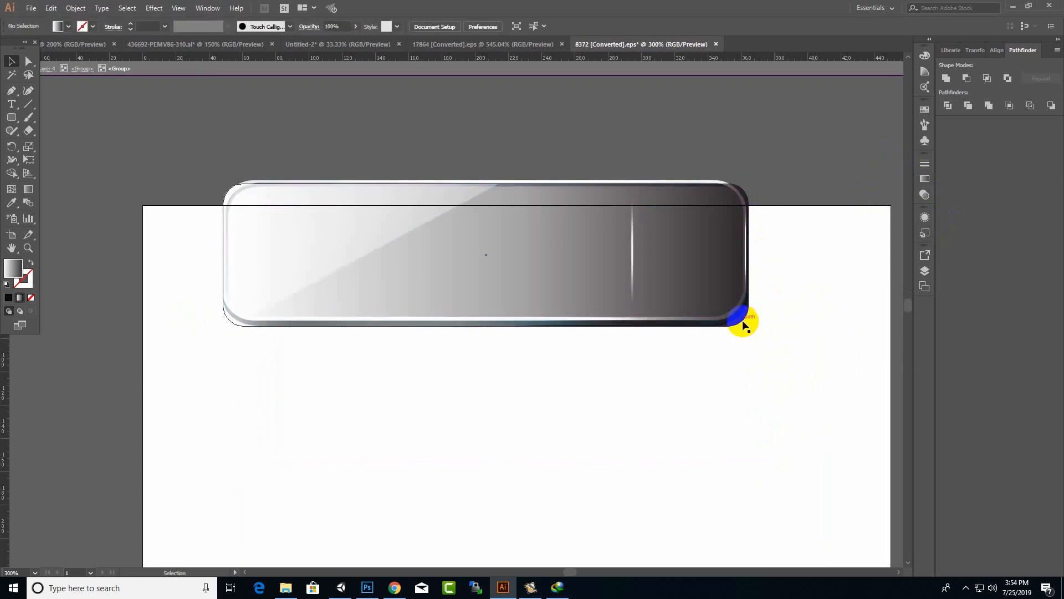
double_click(743, 322)
left_click_drag(741, 322, 772, 387)
left_click_drag(759, 270, 889, 304)
Try a solid black fill and a radial gradient on the base rectangle, ending on a linear gradient.
left_click(9, 297)
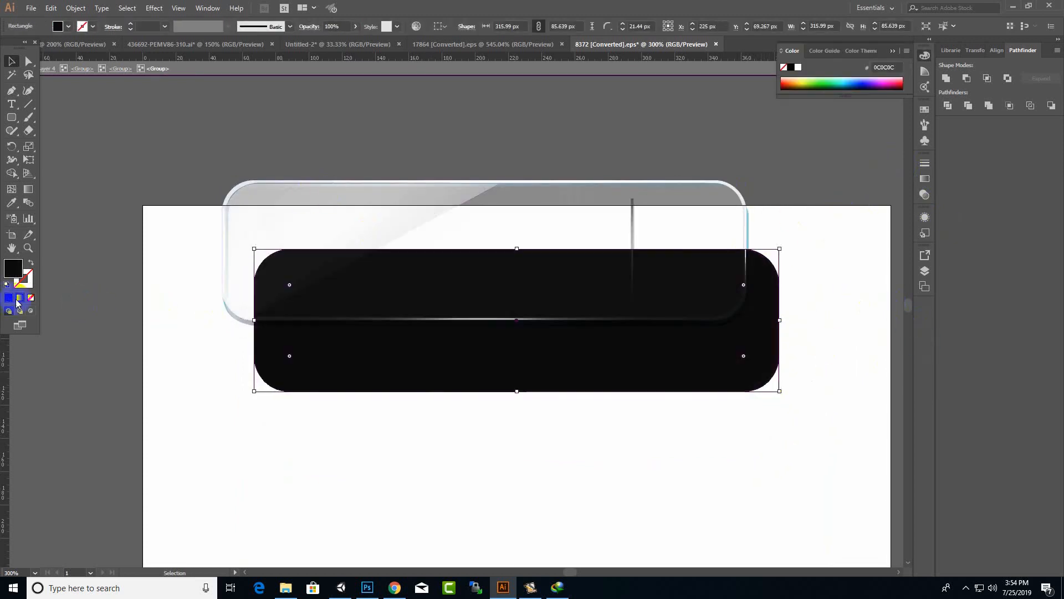
left_click(20, 298)
left_click(905, 176)
left_click(890, 195)
double_click(782, 247)
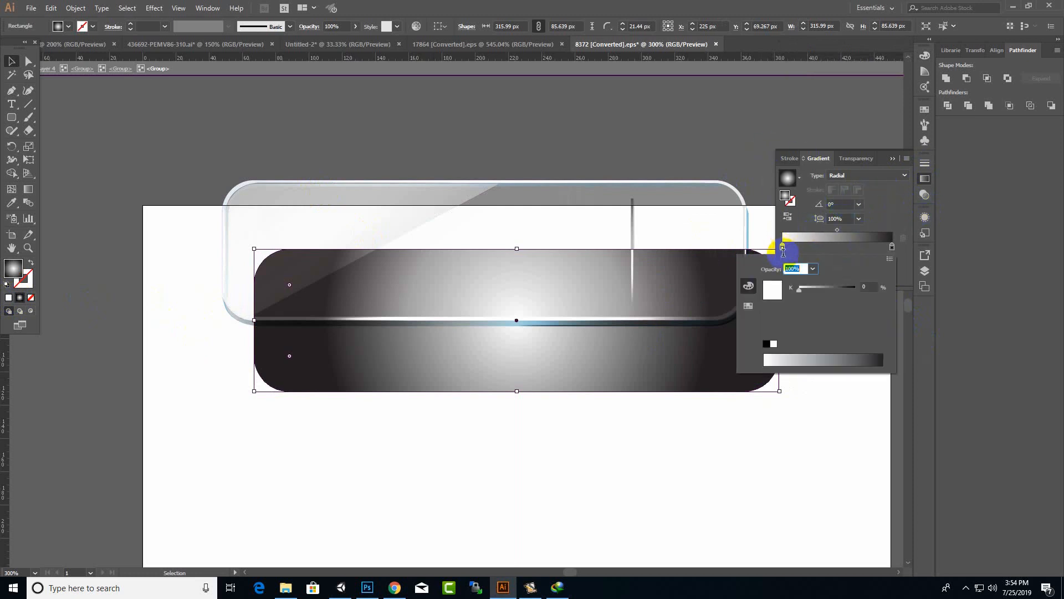
left_click(902, 175)
left_click(890, 185)
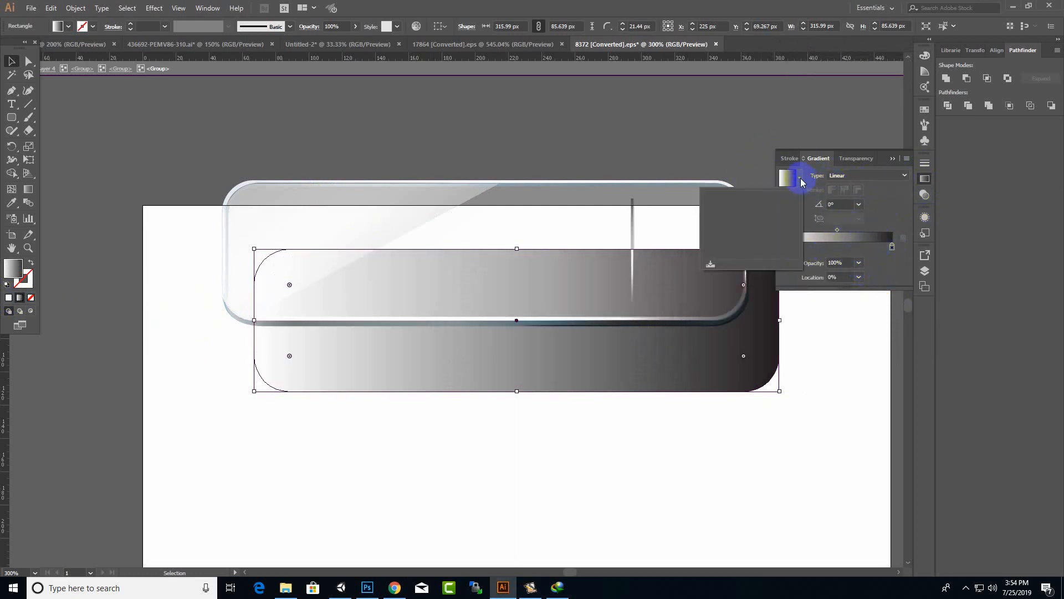
Recolour the rectangle's linear gradient with grey stops, 63.14% black at the left end and about 31% black at the right end.
double_click(892, 246)
left_click_drag(833, 360, 851, 362)
left_click(880, 234)
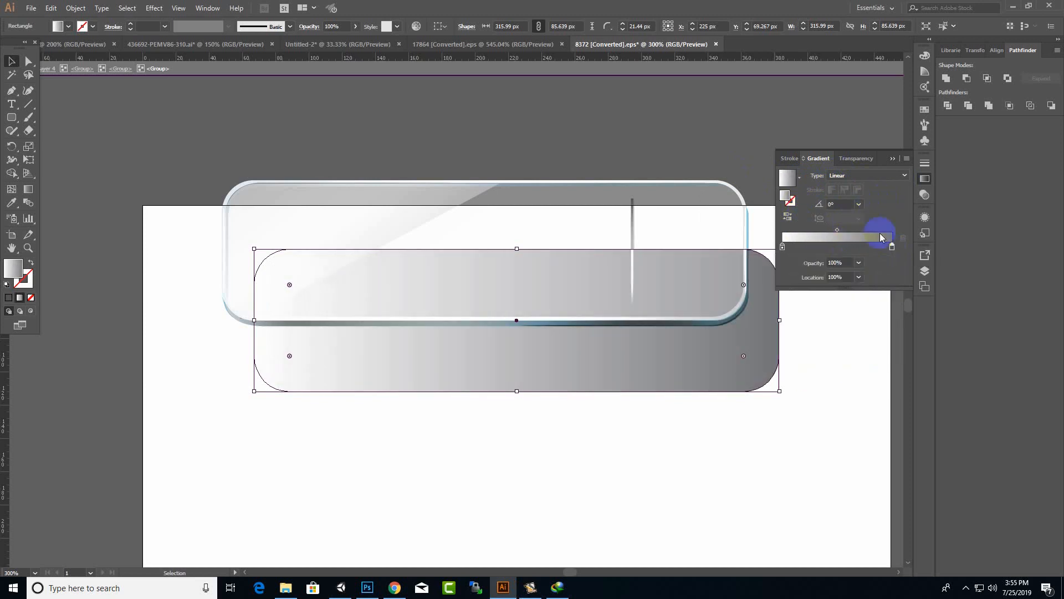
double_click(782, 246)
left_click(849, 359)
left_click(838, 359)
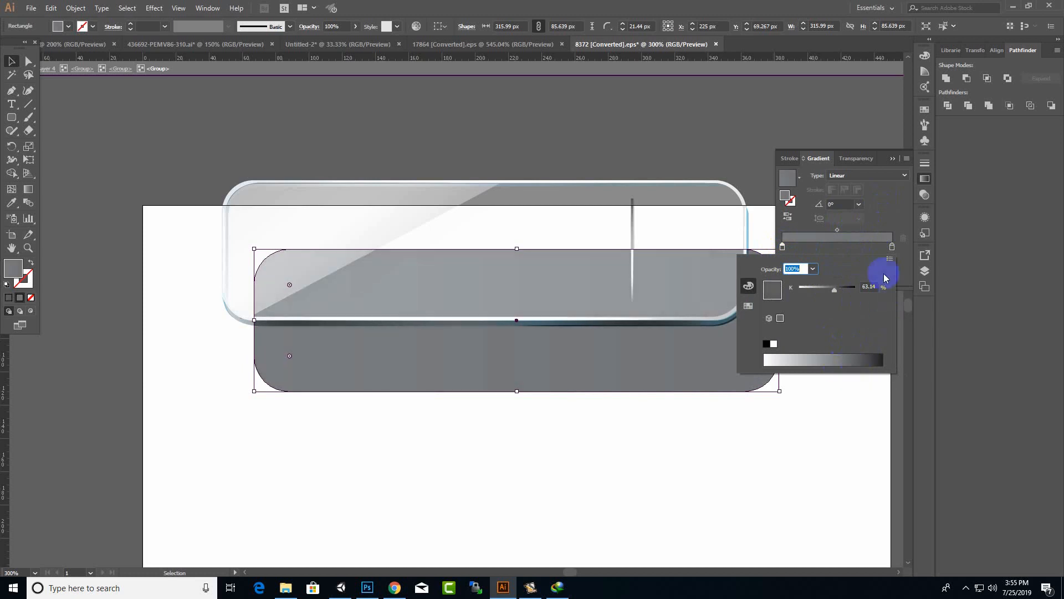
left_click_drag(891, 252, 889, 253)
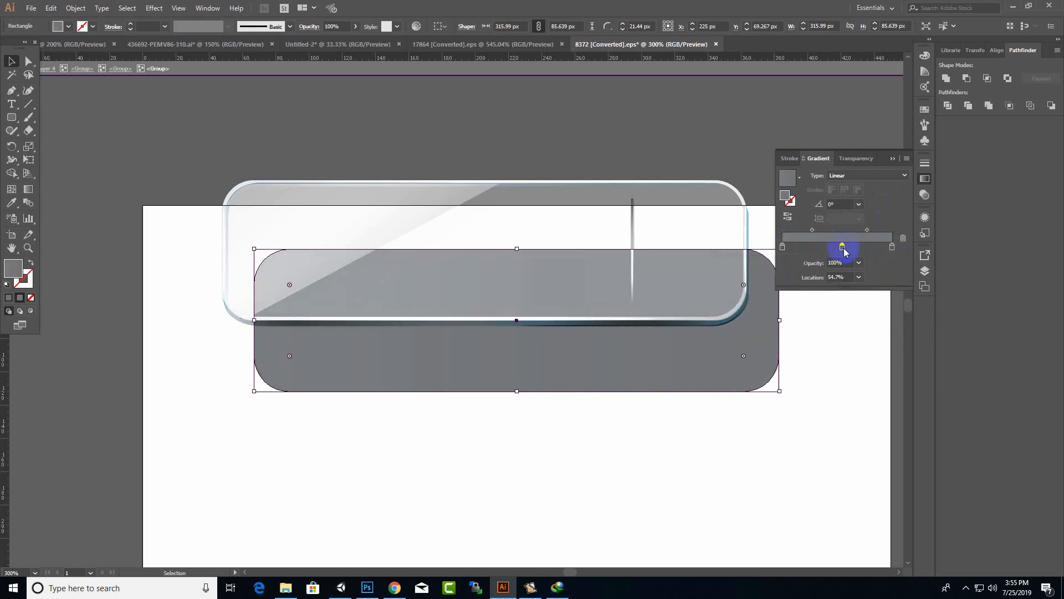
double_click(891, 246)
left_click(807, 359)
left_click(803, 359)
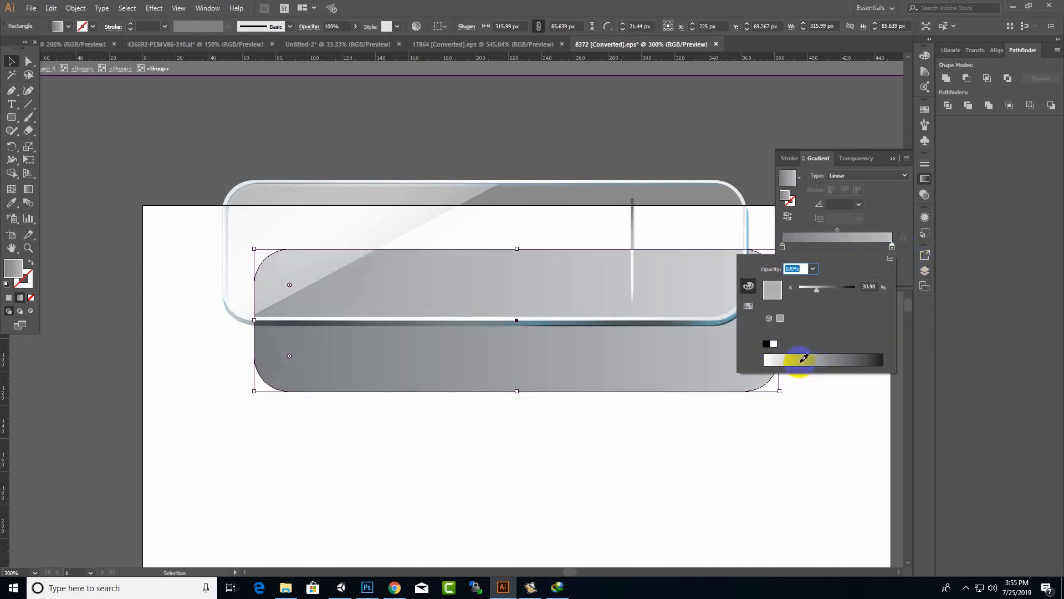
left_click(804, 319)
Move the recoloured rectangle back under the glass overlay and shift the whole button down to Y about 120 px.
left_click_drag(756, 356, 720, 283)
left_click(823, 361)
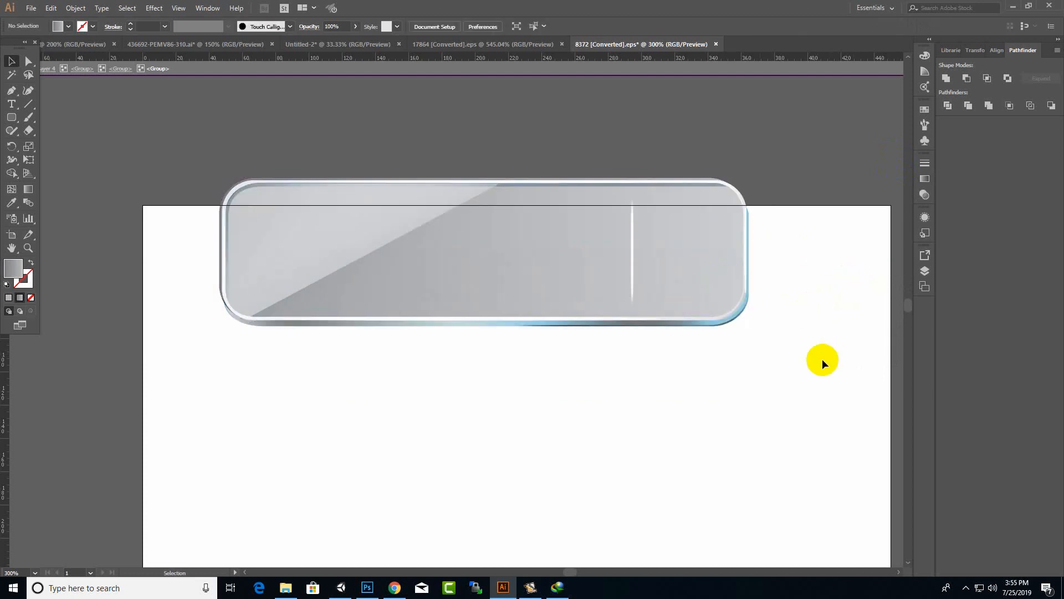
left_click(715, 179)
right_click(464, 262)
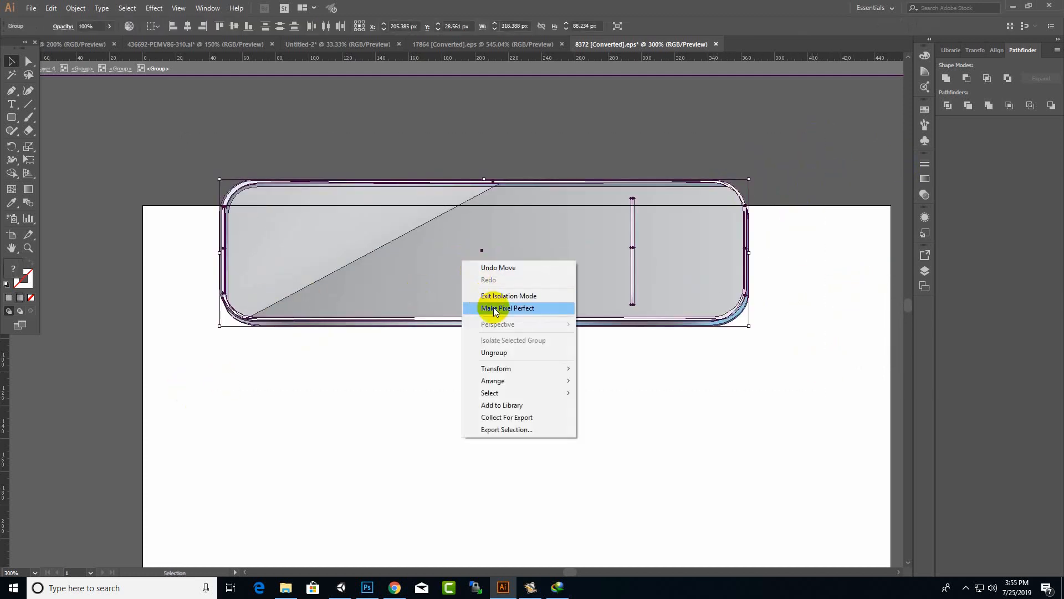
left_click(644, 355)
left_click_drag(667, 265, 667, 417)
scroll(461, 270, "down", 2, "alt")
scroll(668, 299, "down", 1)
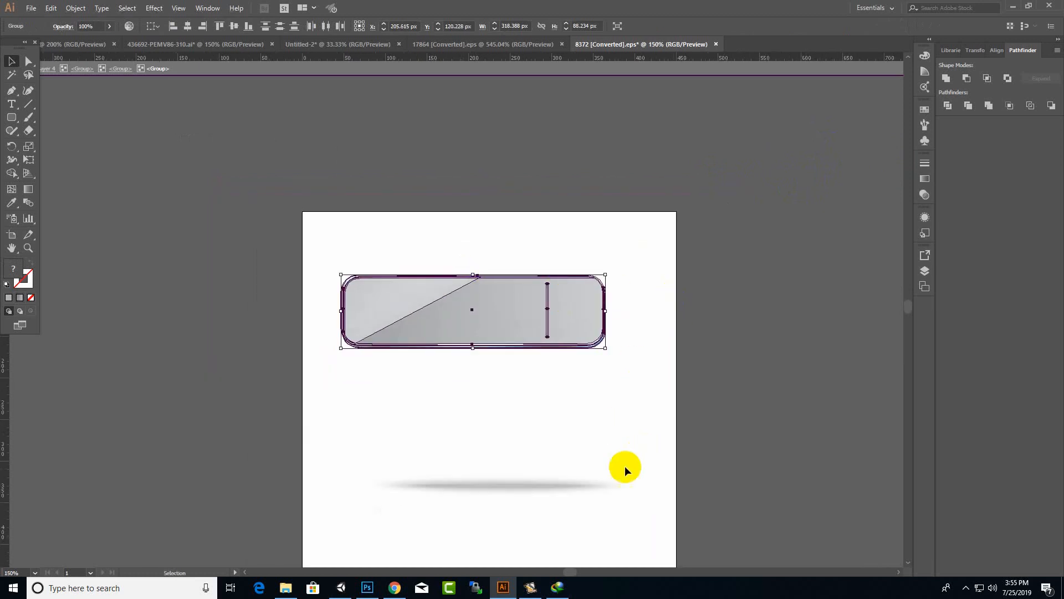
Isolate the blurred grey shadow beneath the glass button and delete it.
double_click(625, 468)
double_click(527, 487)
double_click(527, 487)
left_click(527, 486)
key("Delete")
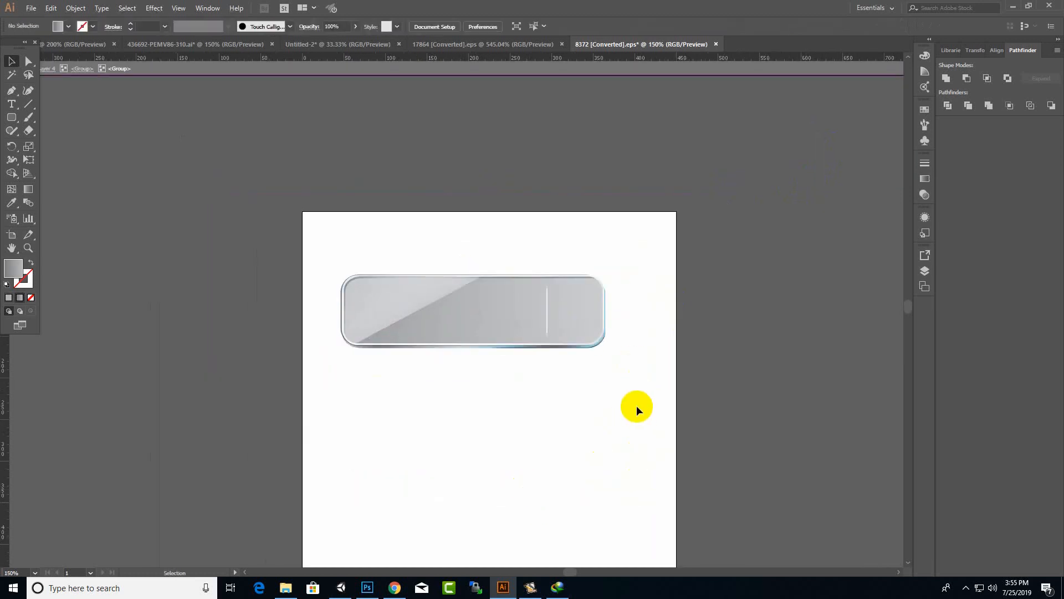
Examine how the grey base meets the glass frame around the button's right-hand corner.
left_click_drag(643, 243, 479, 402)
scroll(516, 273, "up", 5, "alt")
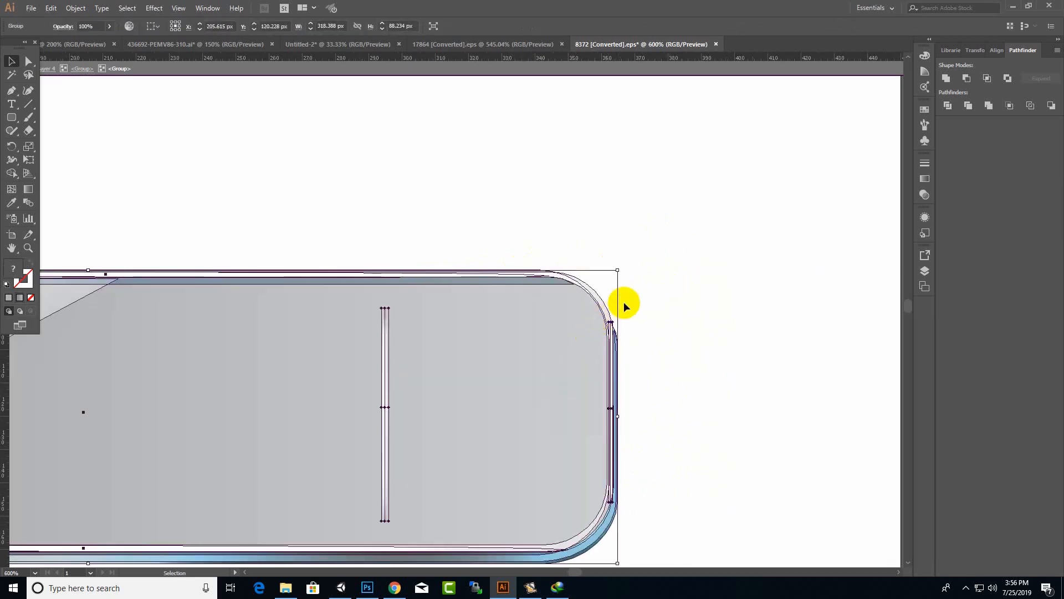
left_click(643, 284)
left_click(544, 271)
left_click_drag(618, 270, 620, 266)
key("z")
left_click(749, 284)
scroll(757, 291, "down", 5, "alt")
double_click(540, 457)
scroll(652, 381, "down", 3, "alt")
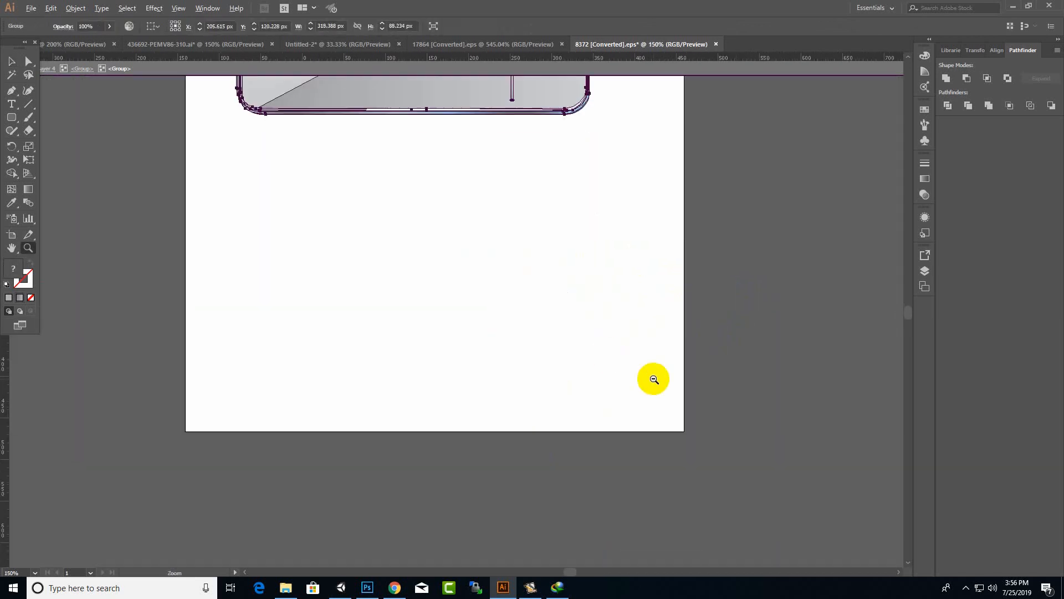
left_click(15, 58)
left_click(475, 183)
left_click(32, 8)
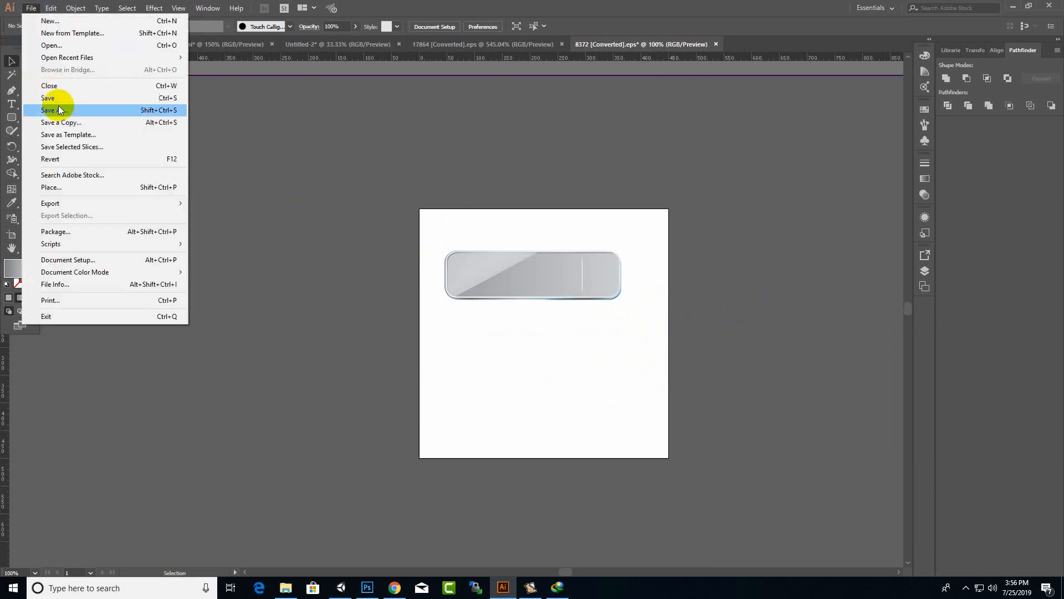
left_click(643, 214)
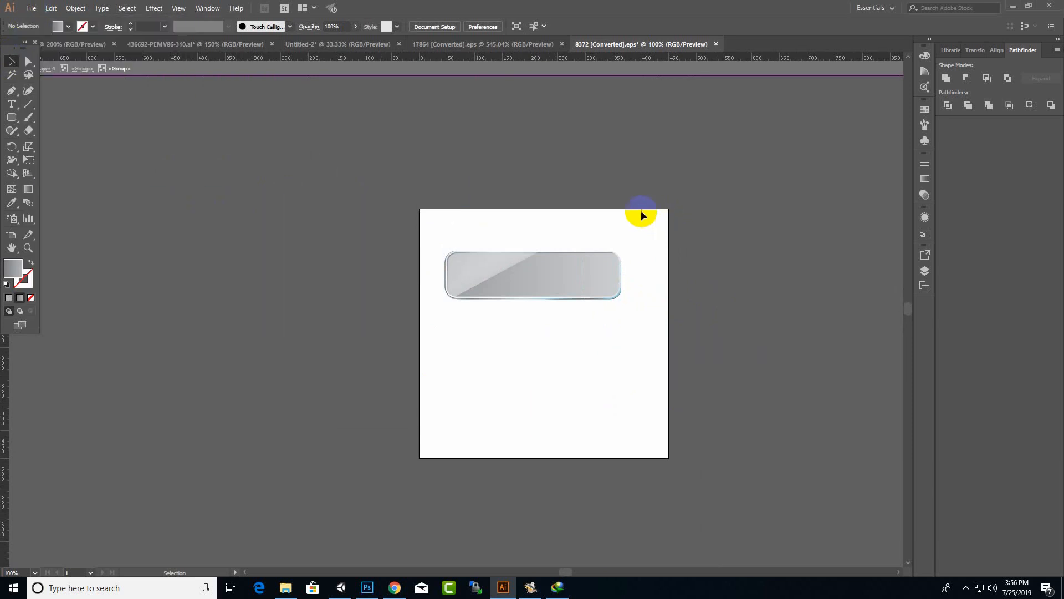
Try sending the selected button group to the back, and bring it to the front again.
scroll(635, 235, "up", 5, "alt")
left_click(640, 337)
scroll(616, 295, "up", 1, "alt")
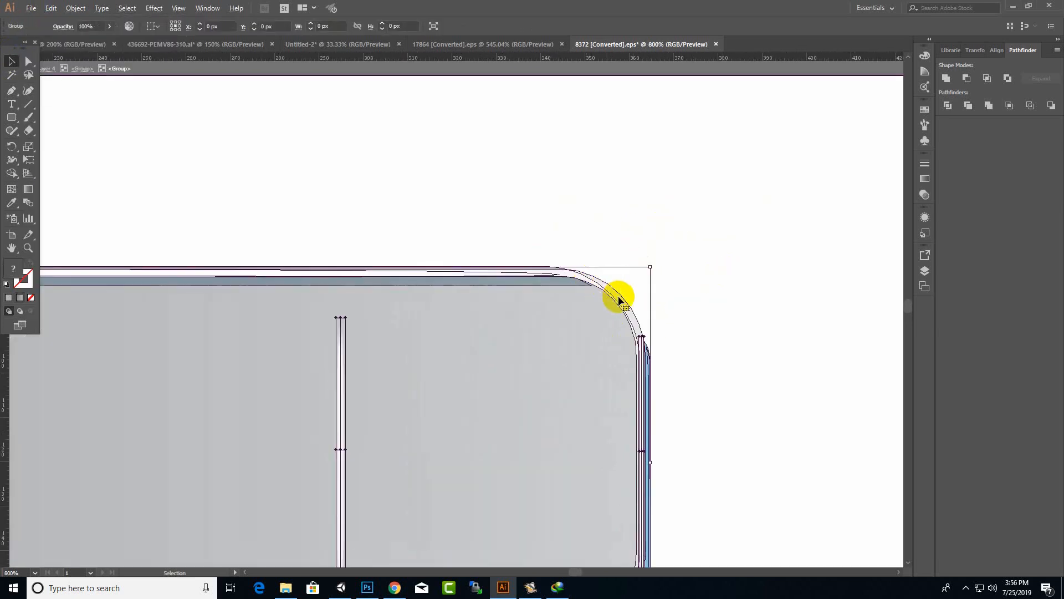
right_click(618, 297)
mouse_move(676, 417)
left_click(771, 454)
left_click(692, 377)
left_click(579, 285)
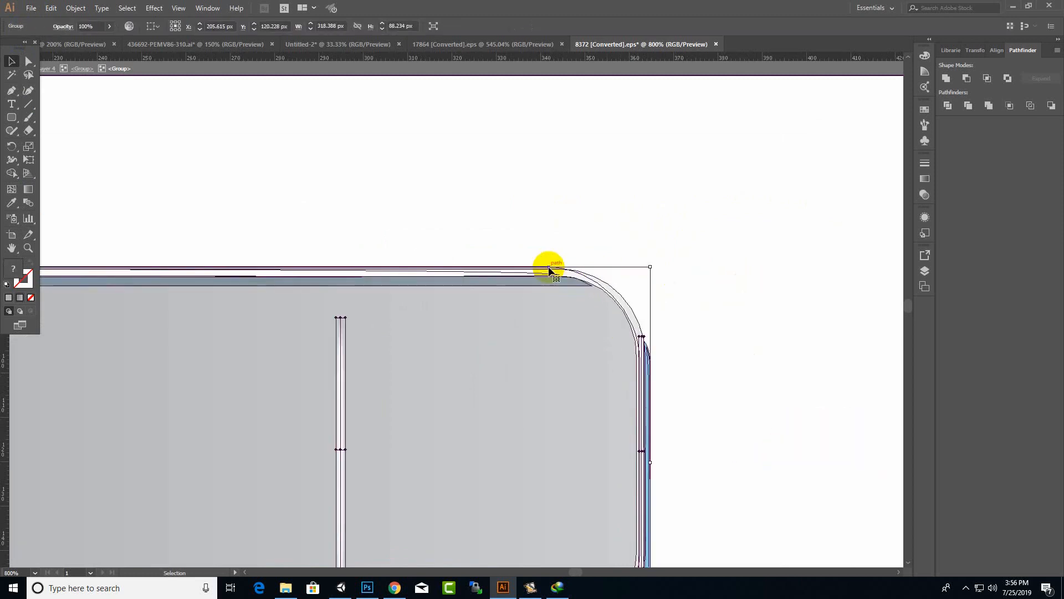
right_click(549, 267)
mouse_move(607, 391)
left_click(703, 386)
left_click(701, 283)
Isolate the grey base rectangle and scale it to about 318 × 88.2 px to match the glass frame.
double_click(556, 267)
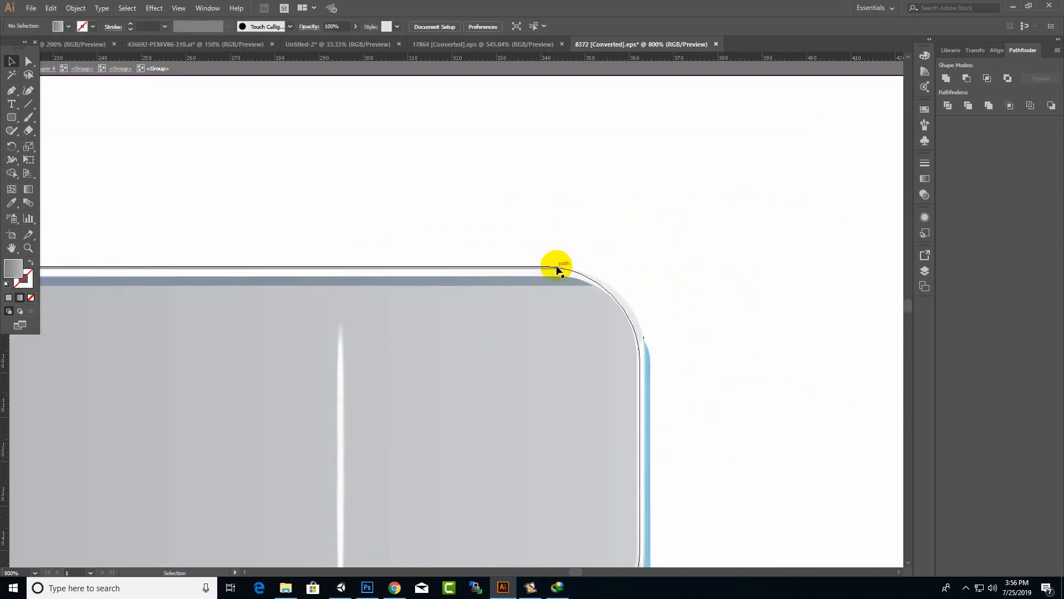
double_click(557, 267)
scroll(635, 420, "down", 1)
left_click_drag(635, 420, 648, 417)
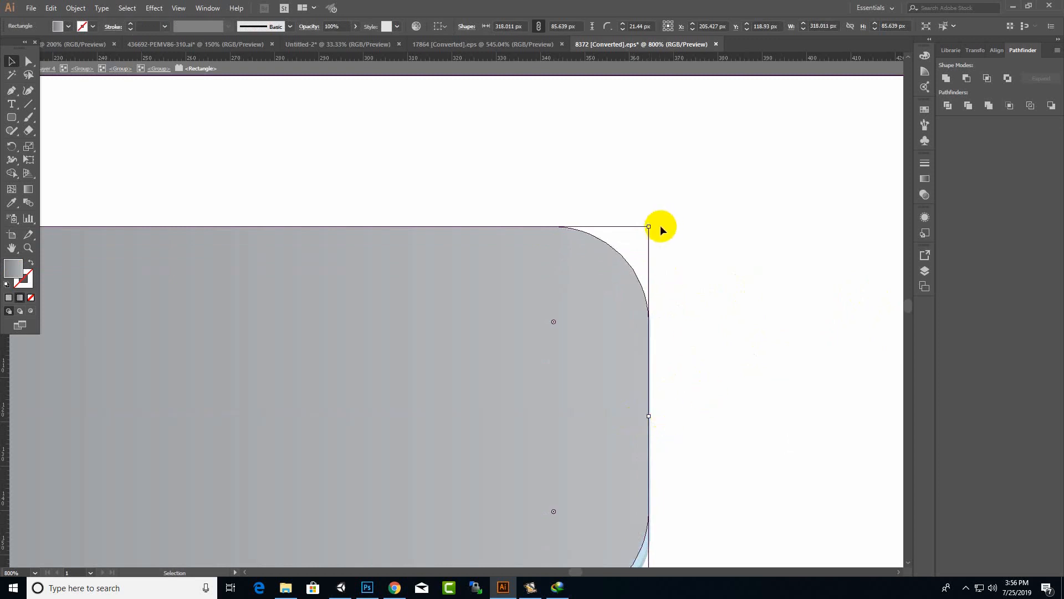
scroll(777, 309, "down", 4, "alt")
Try to put the isolated grey rectangle behind the glass overlay with Send to Back and Send Backward.
right_click(677, 347)
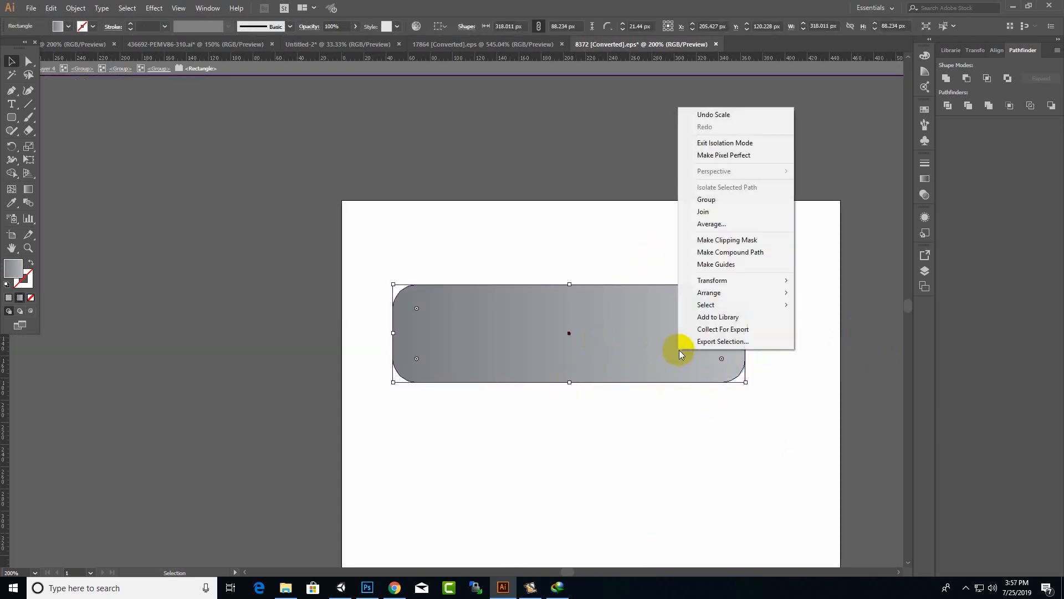
mouse_move(751, 292)
left_click(809, 326)
right_click(675, 379)
mouse_move(732, 319)
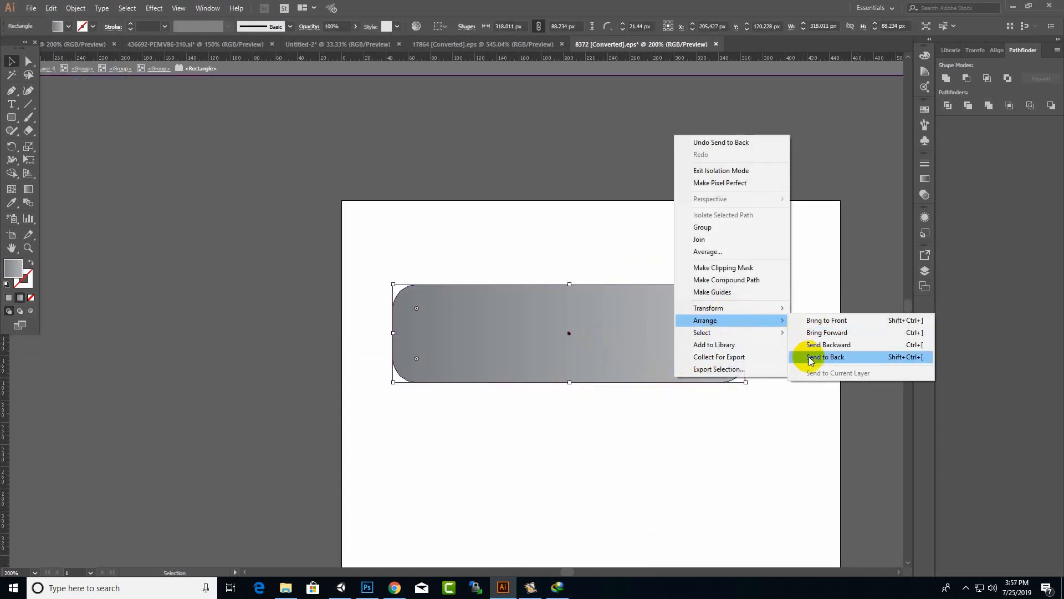
left_click(855, 356)
right_click(725, 379)
mouse_move(784, 304)
left_click(866, 334)
right_click(679, 255)
left_click_drag(651, 376, 699, 322)
mouse_move(726, 440)
left_click(815, 467)
left_click(787, 419)
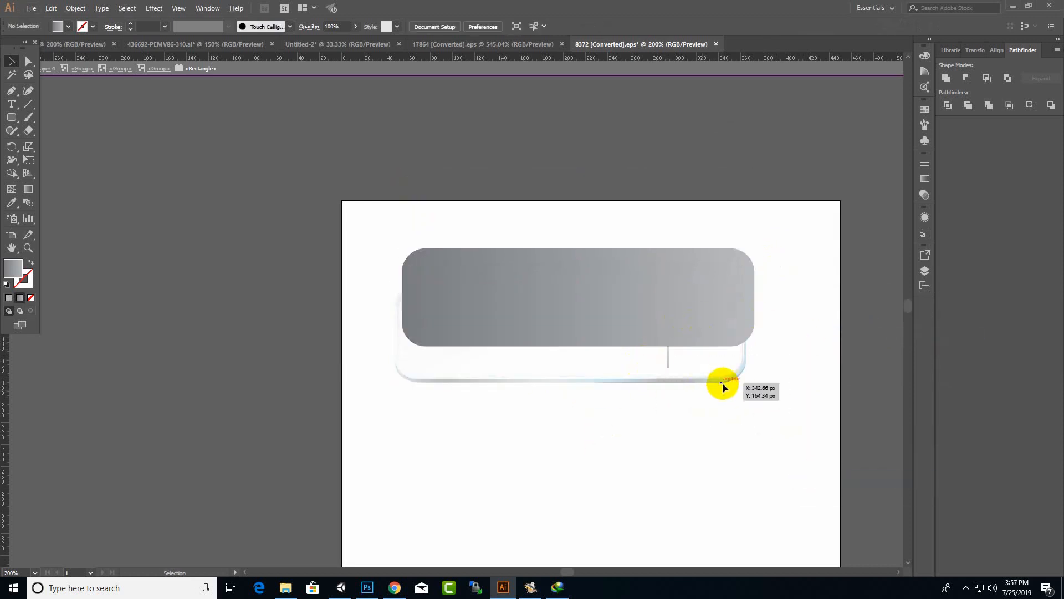
Leave the rectangle's isolation and move the grey rectangle back under the glass overlay within the button group.
double_click(805, 307)
left_click(668, 260)
double_click(667, 260)
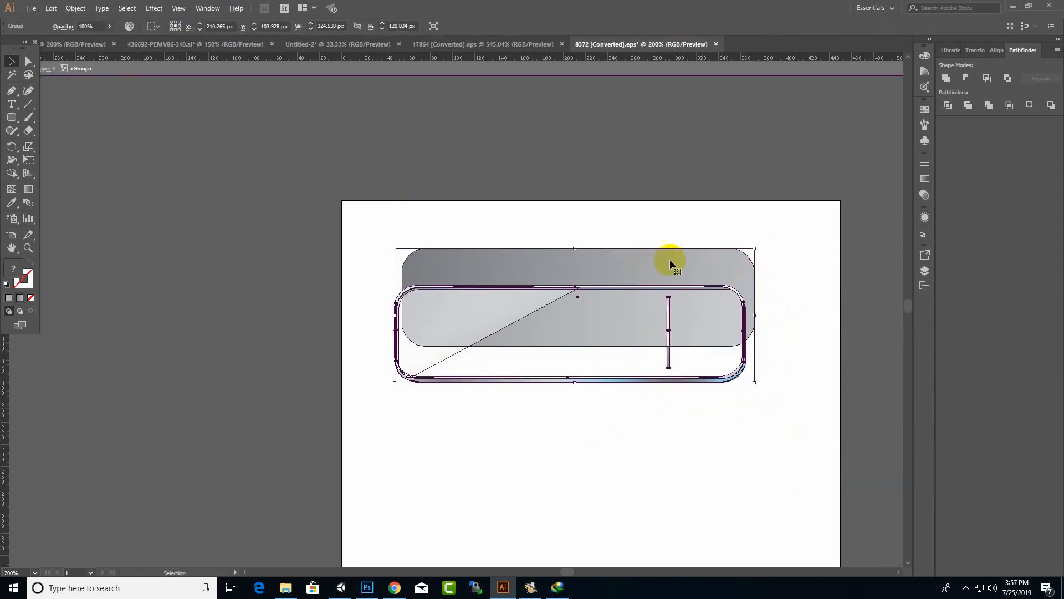
left_click_drag(743, 253, 675, 317)
scroll(613, 321, "up", 3, "alt")
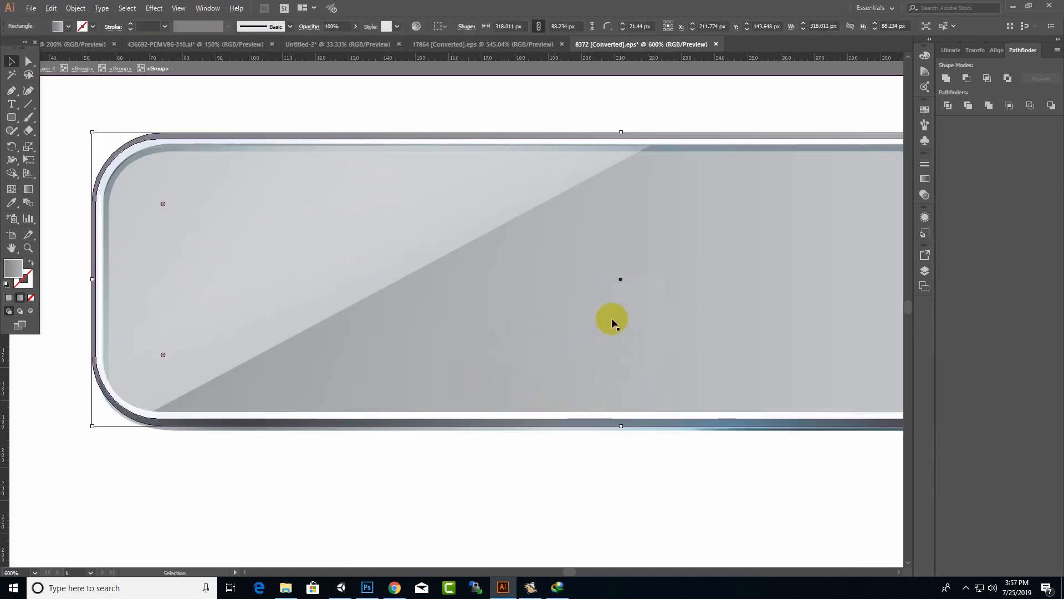
Adjust the upper and left edges of the grey rectangle to fit within the glass frame.
left_click_drag(632, 134, 619, 138)
left_click_drag(92, 286, 88, 285)
left_click(76, 379)
scroll(442, 321, "down", 4, "alt")
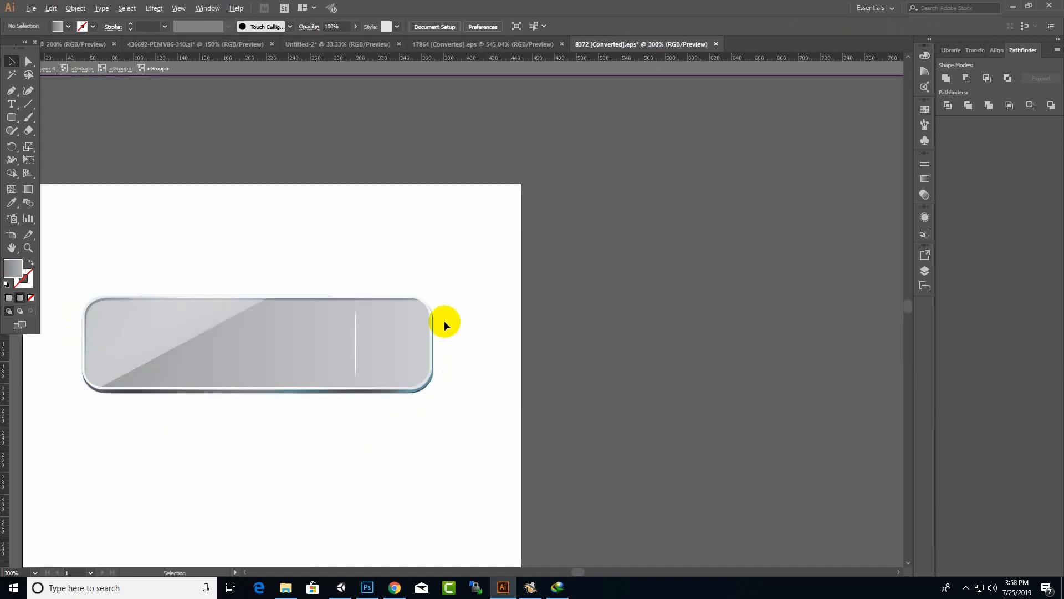
Export the button to the Desktop as a PNG named yu7 at High (300 ppi) with a transparent background.
left_click(31, 8)
mouse_move(50, 203)
left_click(210, 216)
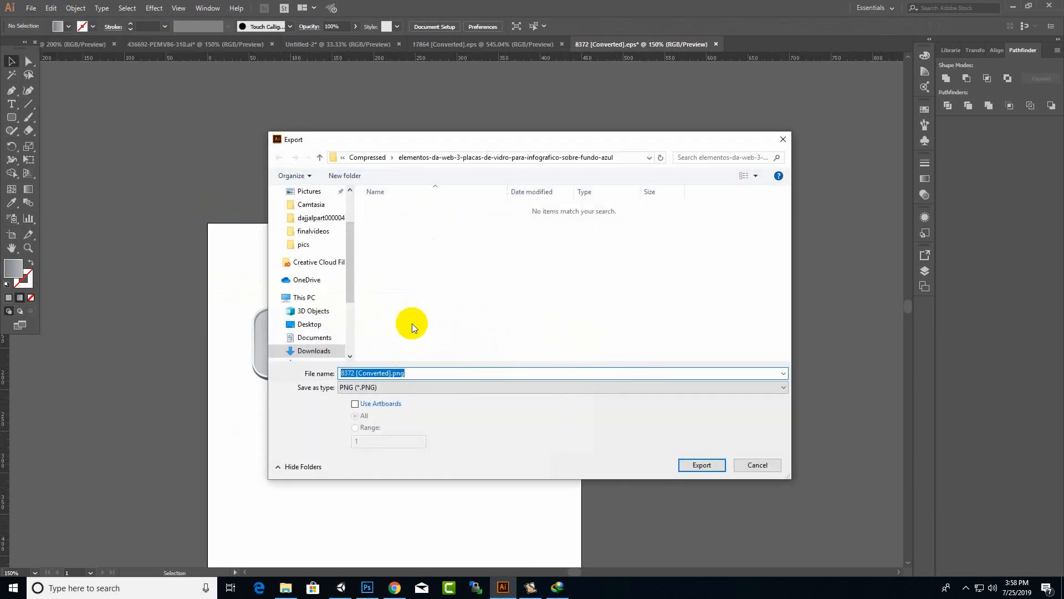
left_click(311, 325)
type("yu7")
left_click(711, 469)
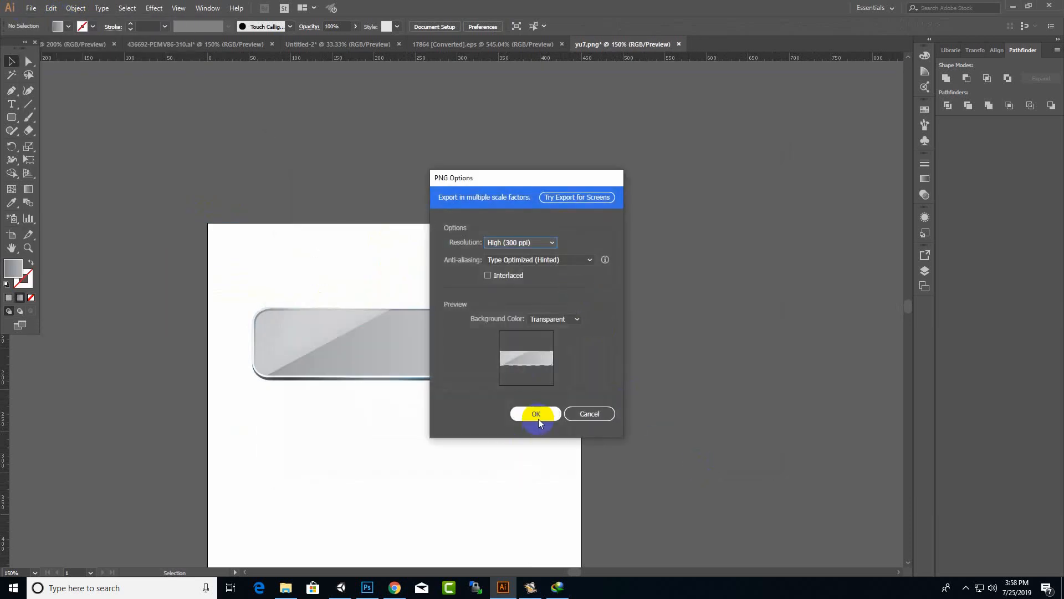
left_click(535, 411)
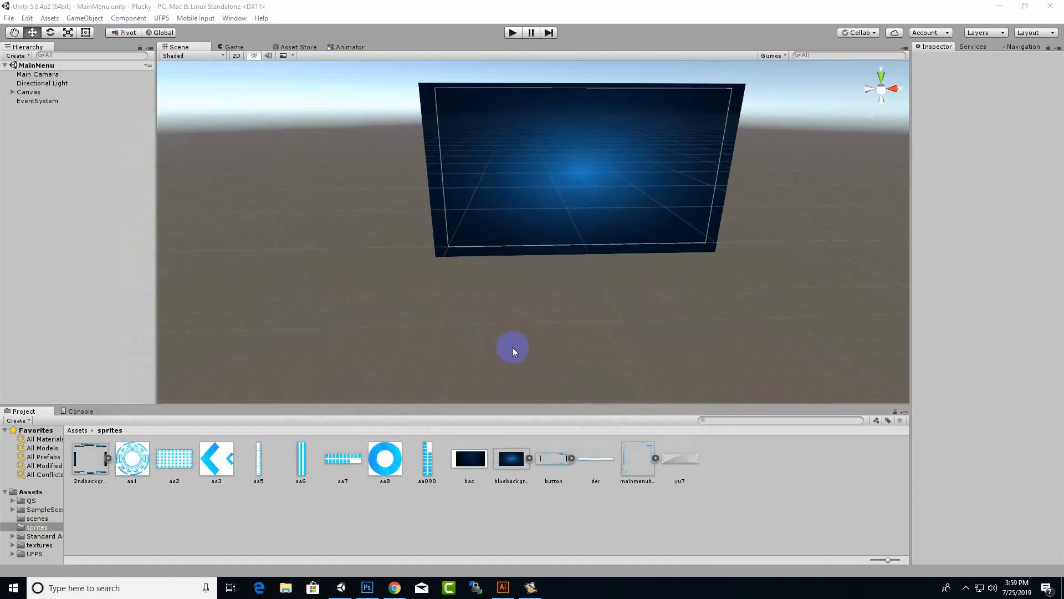
scroll(565, 263, "up", 7)
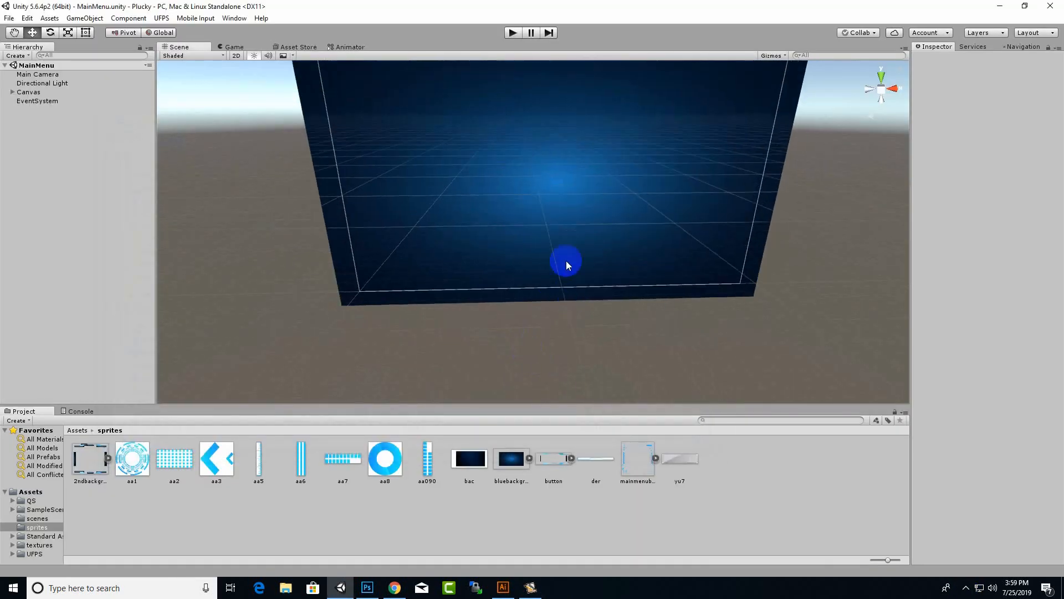
left_click(471, 470)
left_click(601, 464, "ctrl")
left_click(683, 463)
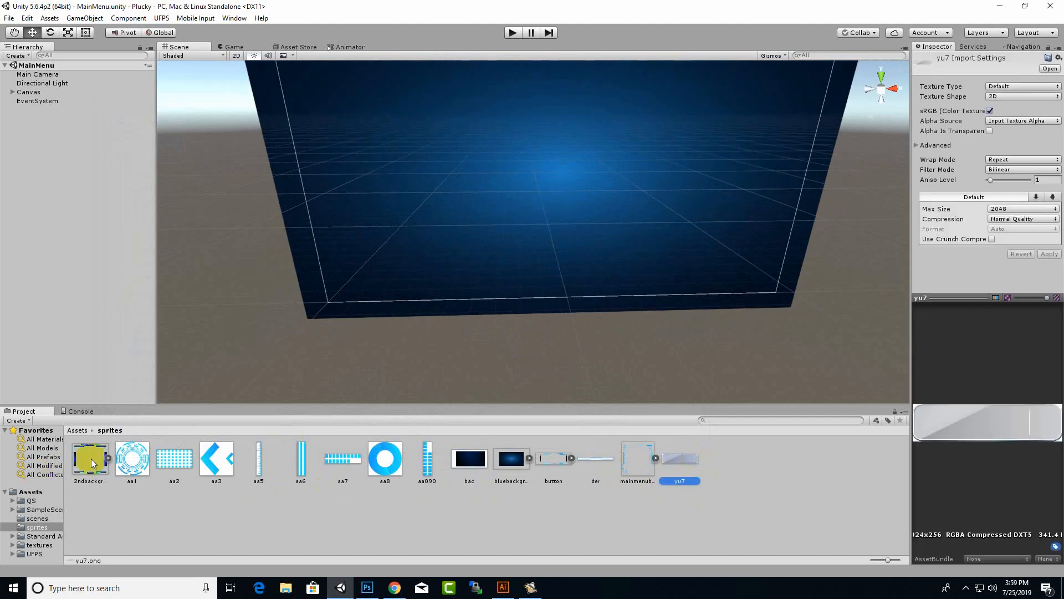
left_click(91, 459, "shift")
left_click(394, 467, "ctrl")
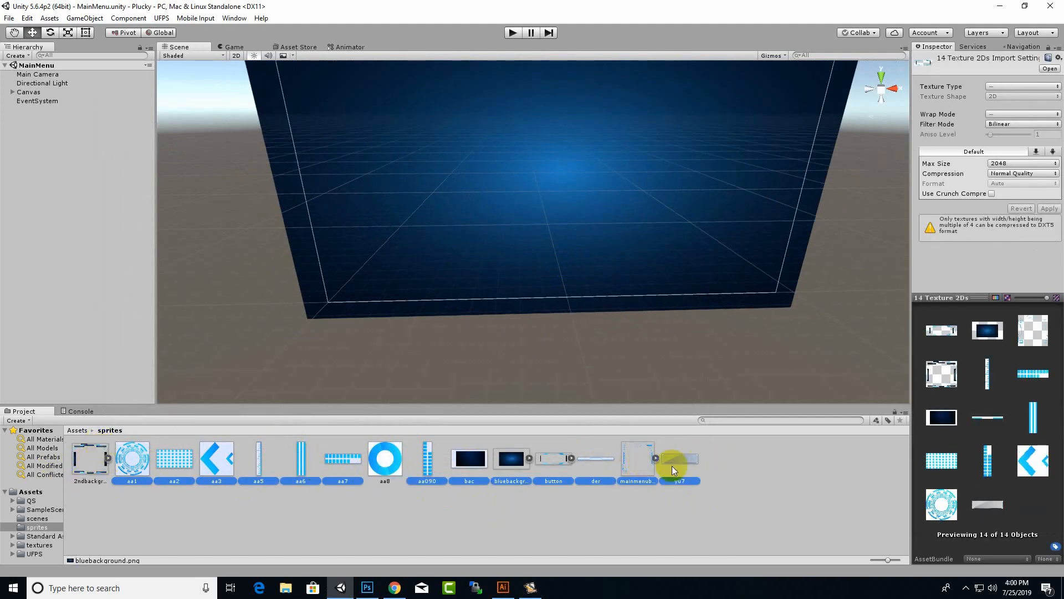
left_click(653, 475, "ctrl")
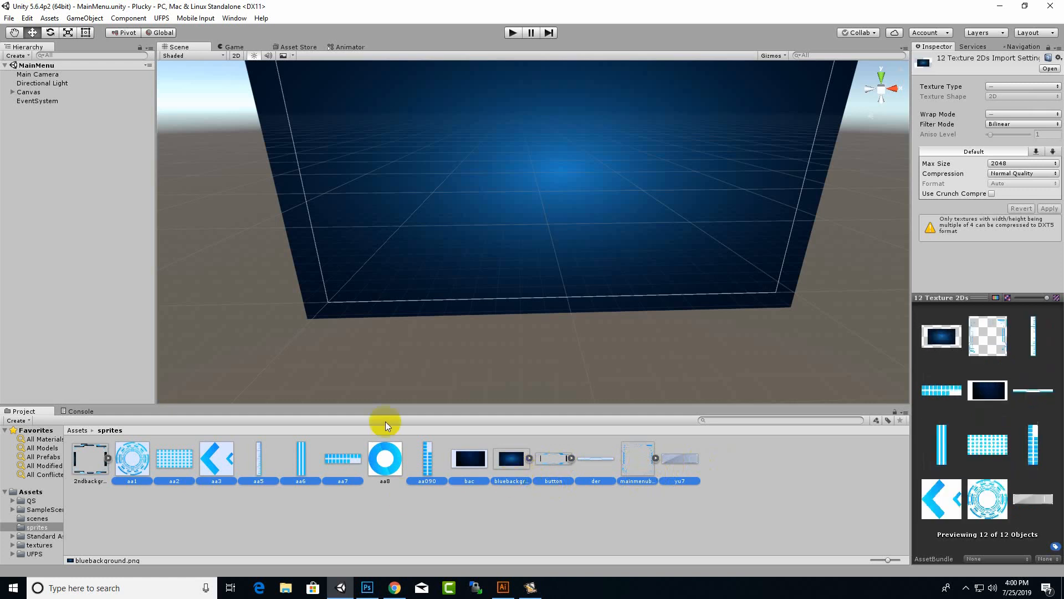
left_click(530, 490)
In Unity, set the texture type of der, yu7, bac, aa090 and all images from aa1 to aa8 to Sprite (2D and UI).
left_click(599, 467)
left_click(677, 466, "ctrl")
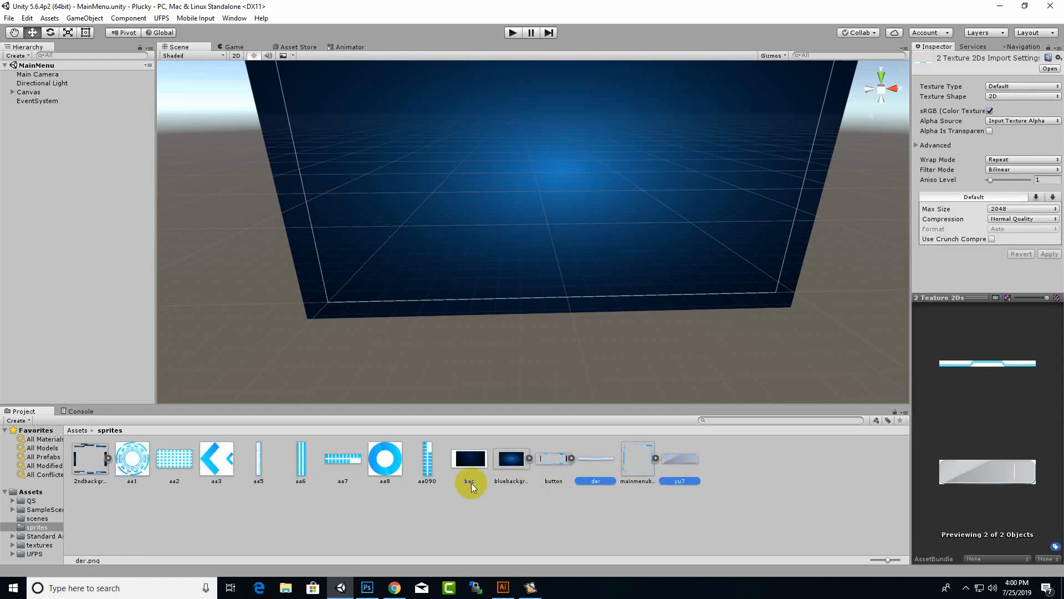
left_click(469, 470, "ctrl")
left_click(429, 467, "ctrl")
left_click(387, 467, "ctrl")
left_click(343, 466, "ctrl")
left_click(303, 466, "ctrl")
left_click(259, 465, "ctrl")
left_click(218, 464, "ctrl")
left_click(178, 462, "ctrl")
left_click(136, 463, "ctrl")
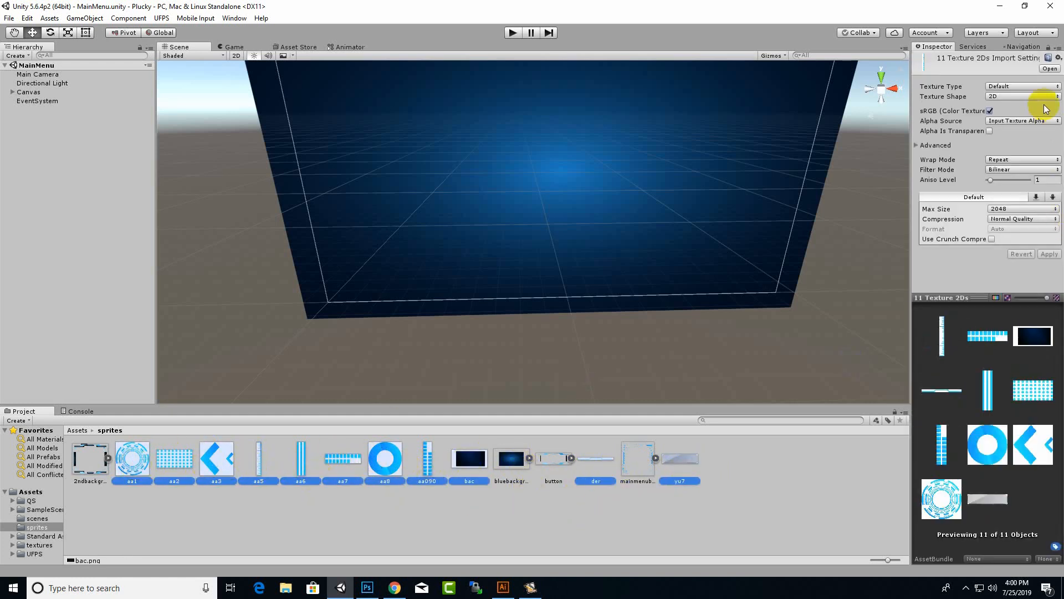
left_click(1029, 87)
left_click(1019, 138)
left_click(1040, 282)
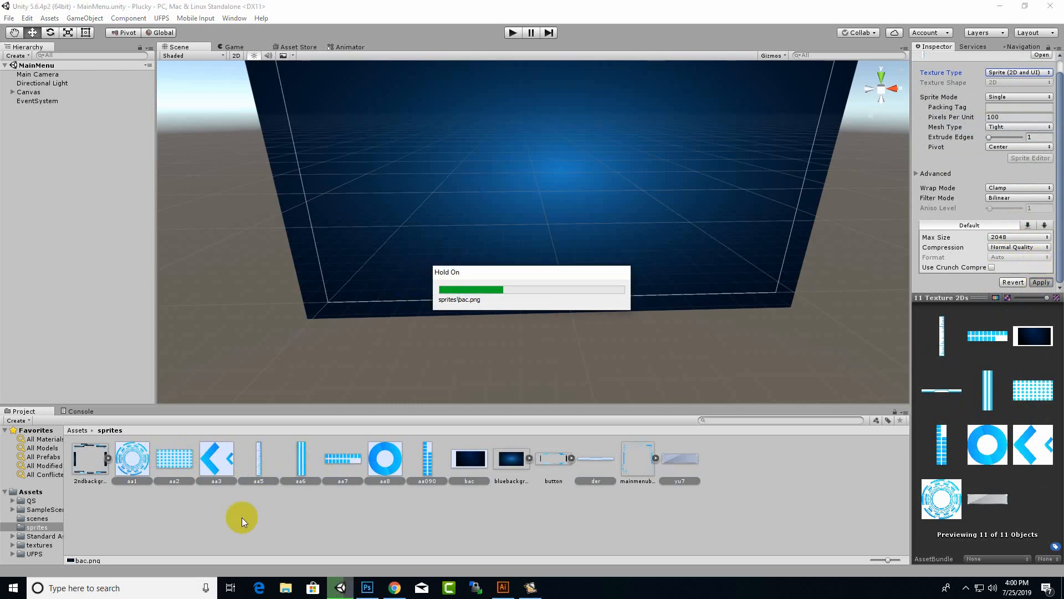
Set the canvas Panel's source image to bac and narrow the panel to an X scale of about 1.3.
left_click(403, 278)
left_click_drag(437, 319, 512, 310, "alt")
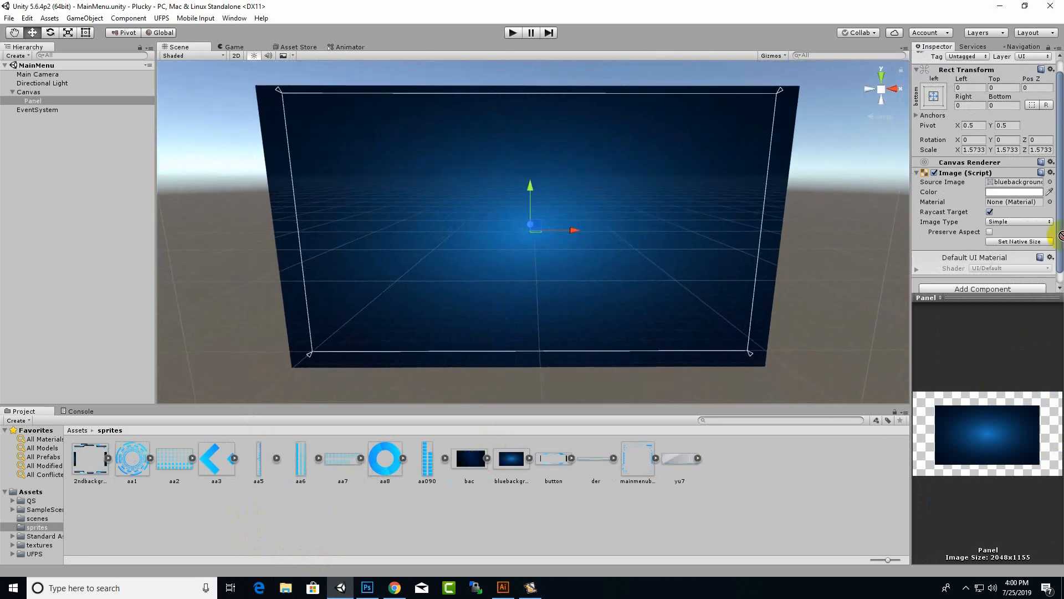
left_click_drag(1062, 236, 1015, 182)
left_click_drag(651, 209, 689, 382, "alt")
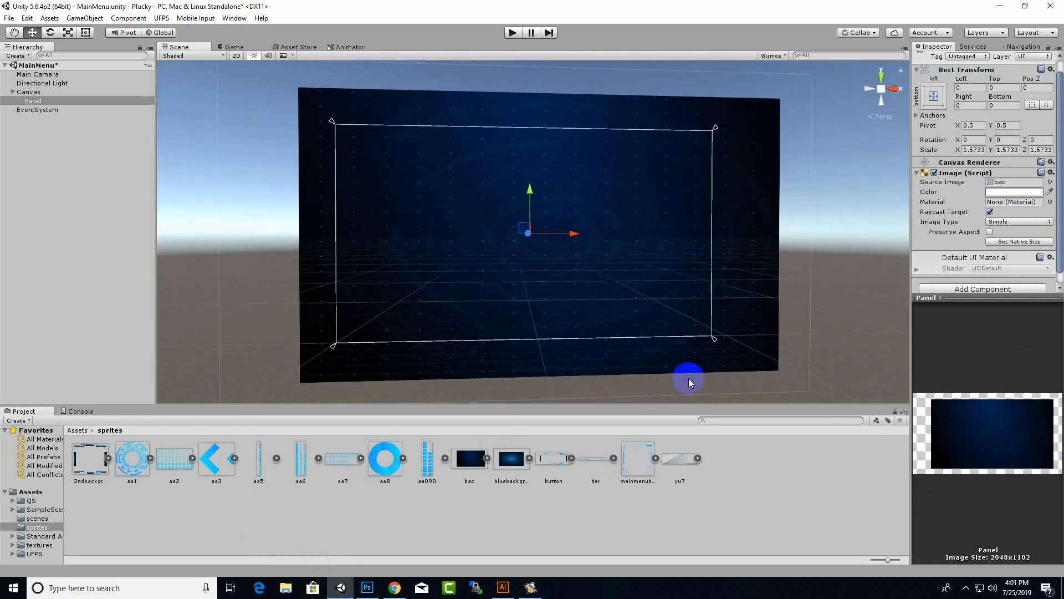
left_click(68, 35)
left_click_drag(575, 233, 531, 333)
left_click(29, 33)
Create an empty object under the Canvas and name it MainMenu.
right_click(35, 93)
left_click(65, 188)
right_click(49, 110)
left_click(87, 148)
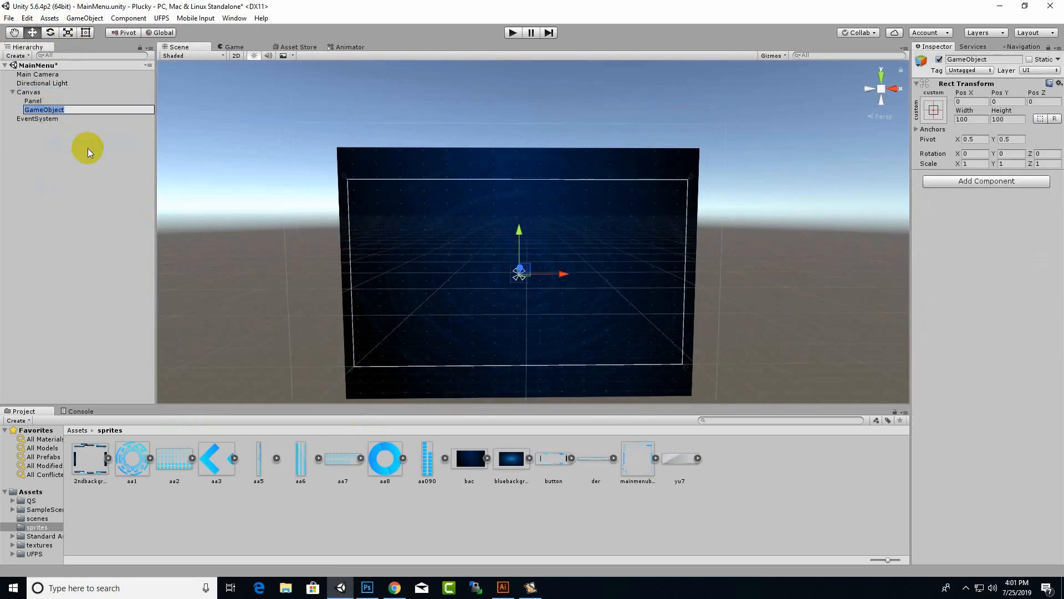
type("MainMenu")
key("Return")
Nest the Panel under MainMenu and rename it backgroundimage.
left_click_drag(33, 100, 36, 108)
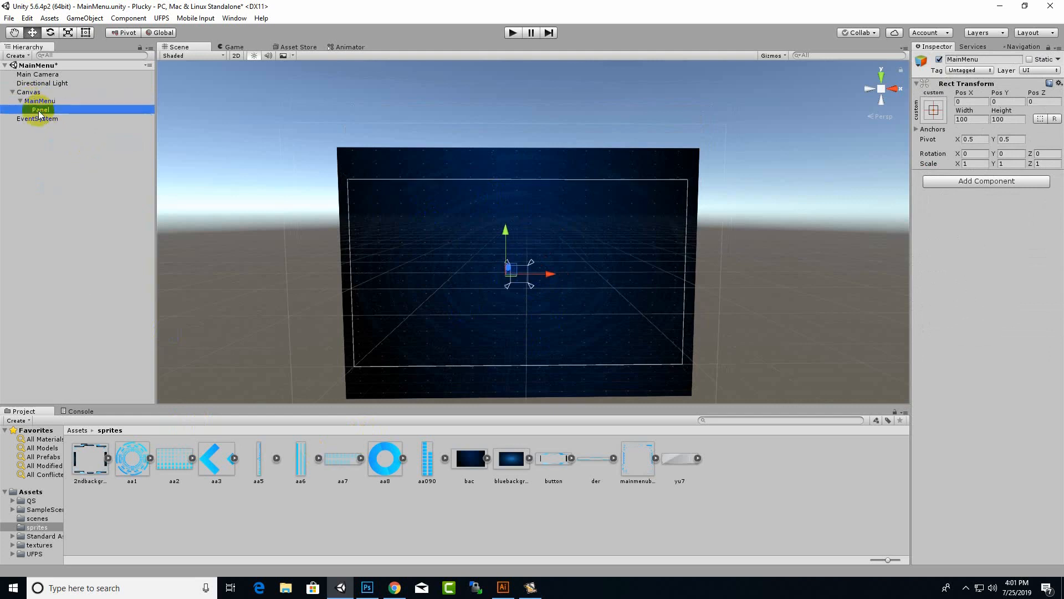
right_click(35, 109)
left_click(72, 146)
type("backgroundimag")
key("Return")
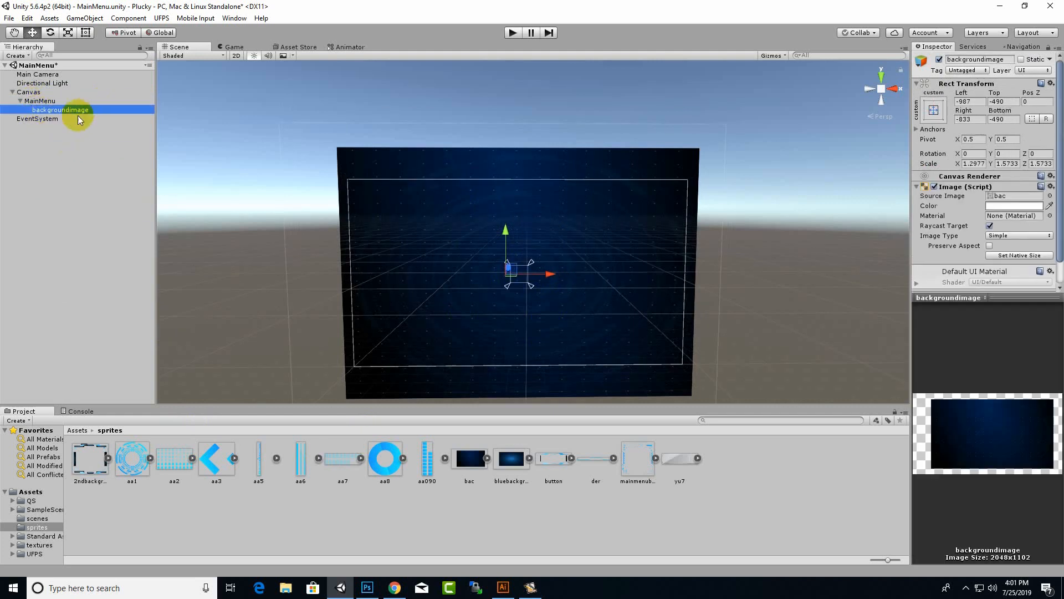
Add a UI Image under MainMenu and name it titleimage.
right_click(51, 100)
mouse_move(105, 201)
mouse_move(99, 262)
left_click(169, 274)
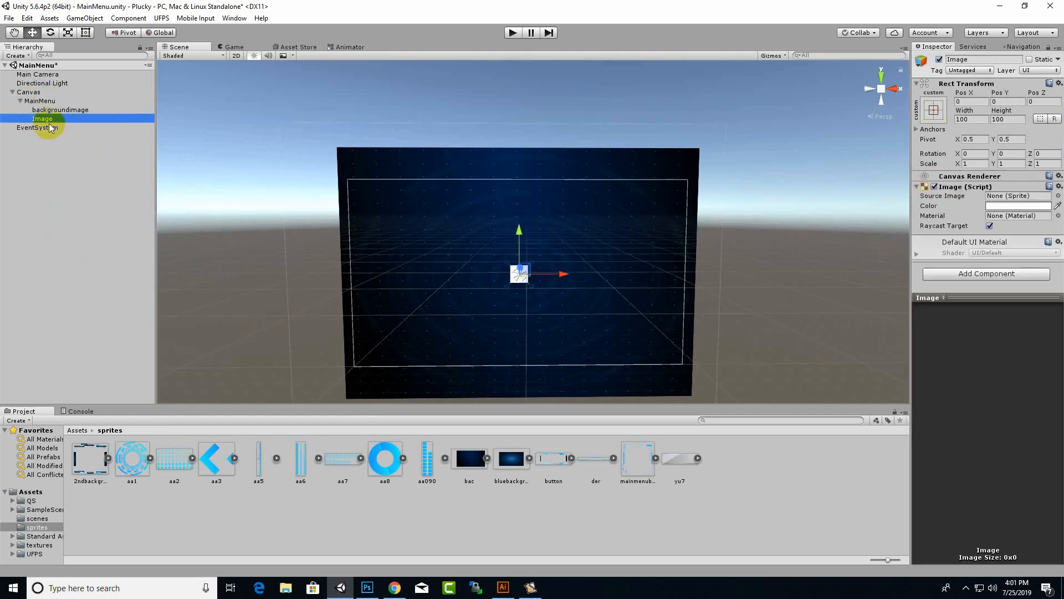
right_click(34, 118)
left_click(69, 150)
type("titleimage")
key("Return")
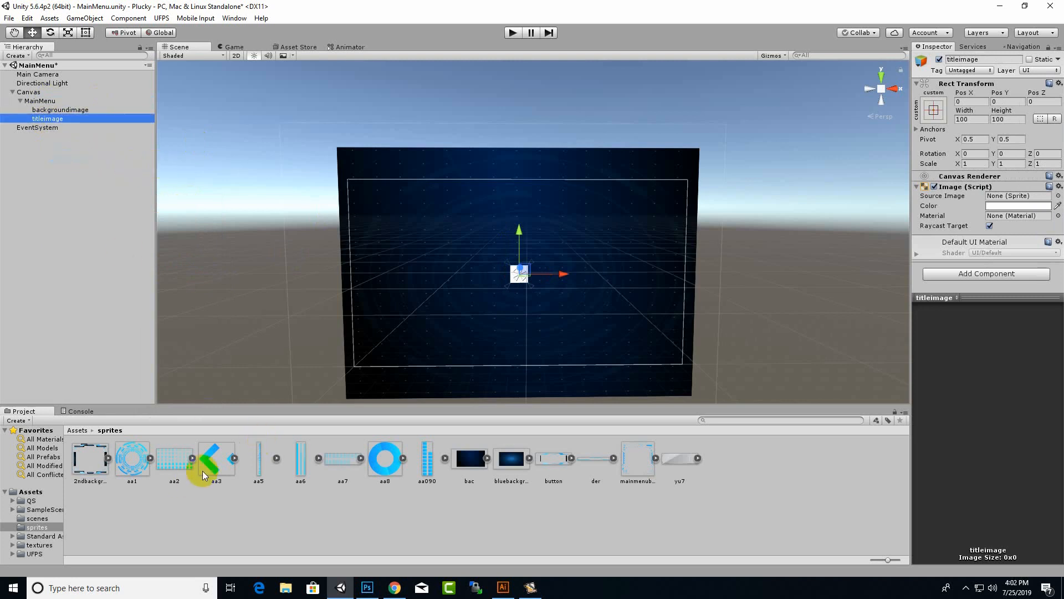
Assign the aa3 sprite to titleimage and anchor it top-centre at about X -107, Y 402.
left_click_drag(205, 460, 1014, 196)
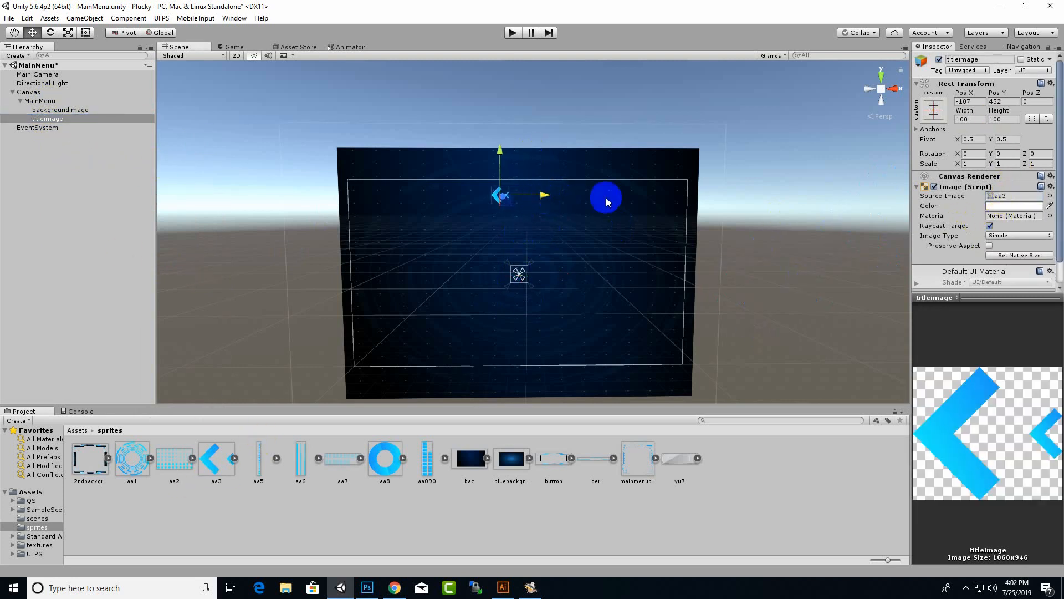
left_click(933, 111)
left_click(999, 200)
scroll(472, 195, "up", 4)
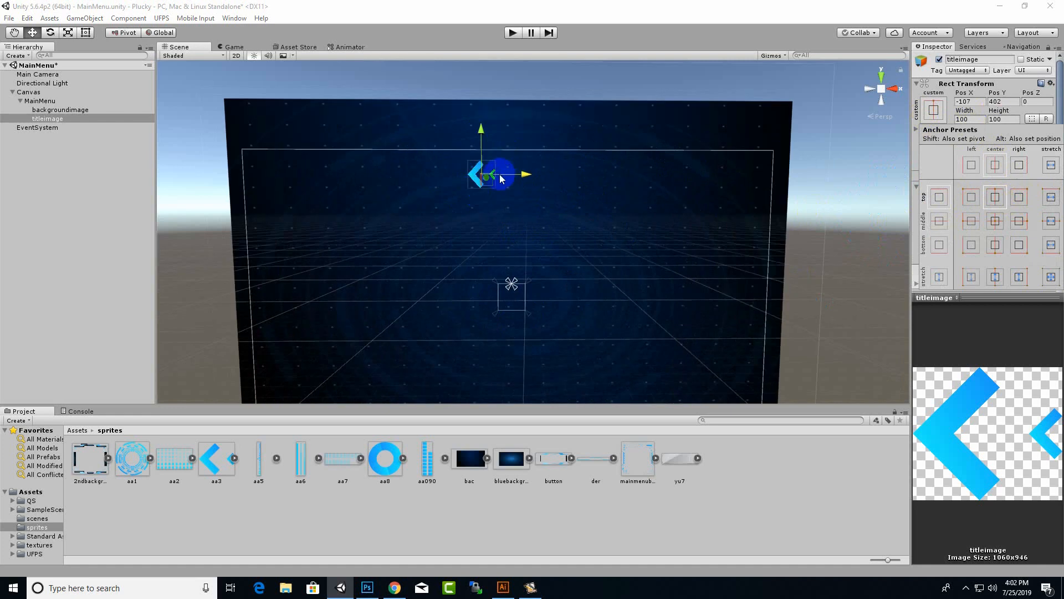
Duplicate titleimage and place the copy, mirrored horizontally, at about X 135 on the same height as the original.
left_click(68, 119)
key("ctrl+d")
left_click_drag(525, 170, 574, 172)
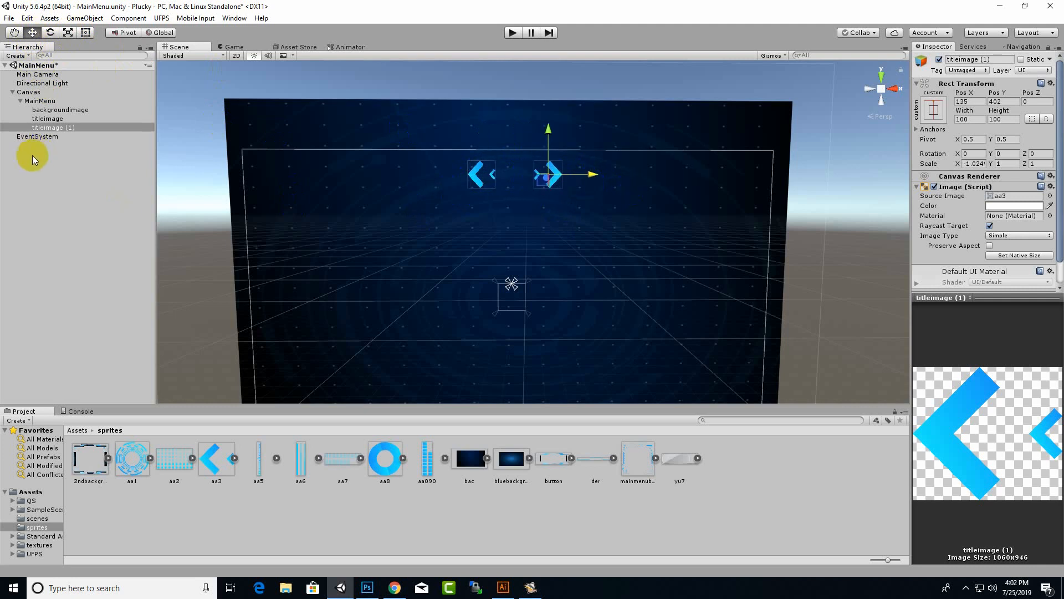
Search the Asset Store for text mesh.
left_click(77, 430)
left_click(299, 44)
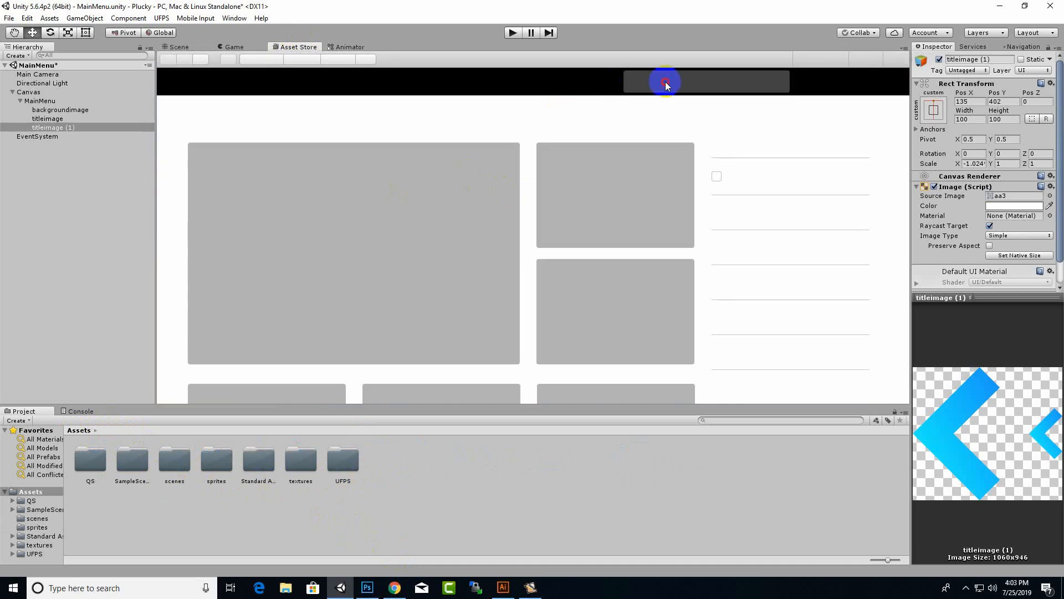
left_click(665, 82)
type("text mesh")
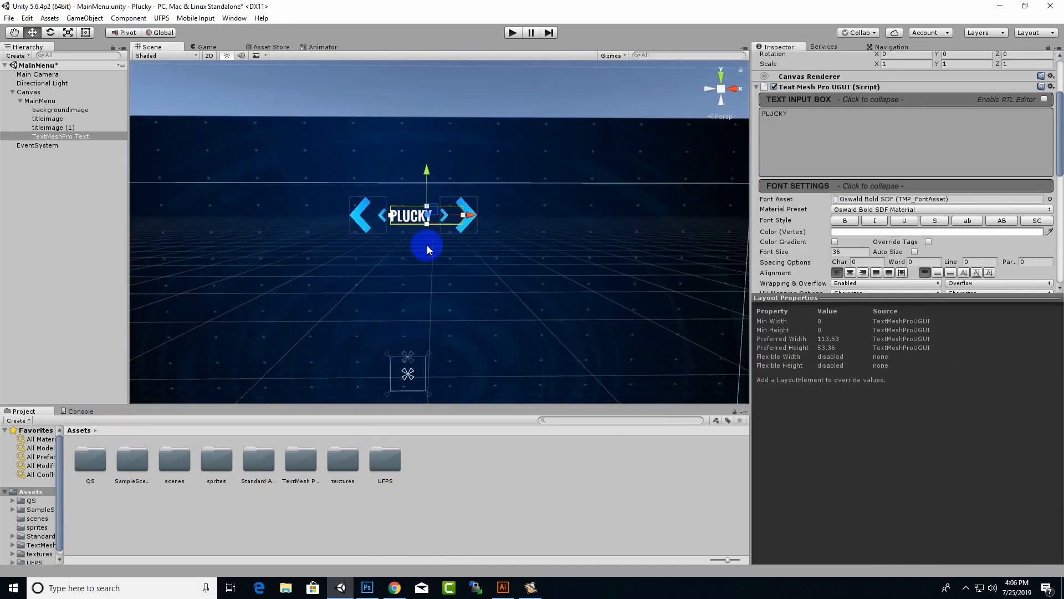
Scale both titleimage arrows down to about 0.62 and centre the PLUCKY text between them.
scroll(428, 246, "up", 3)
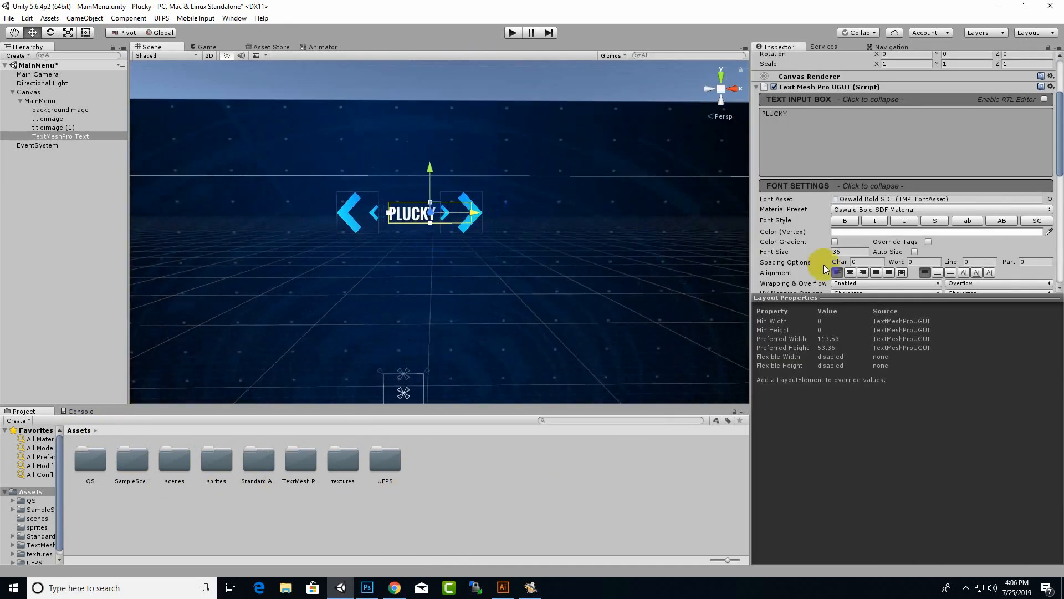
left_click(54, 127)
left_click(48, 118, "ctrl")
left_click(68, 32)
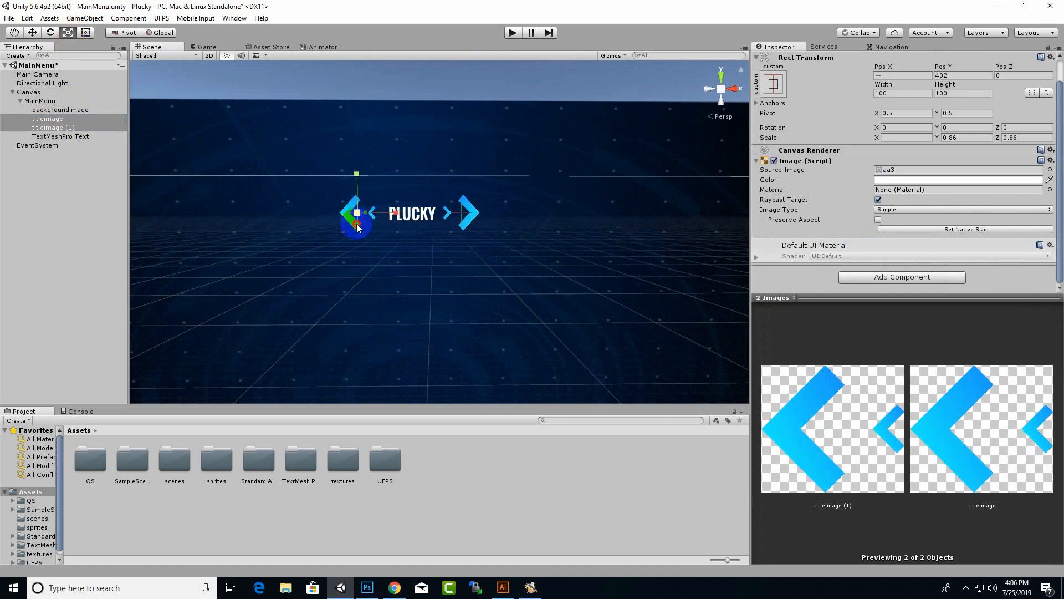
left_click(475, 118)
left_click(470, 215)
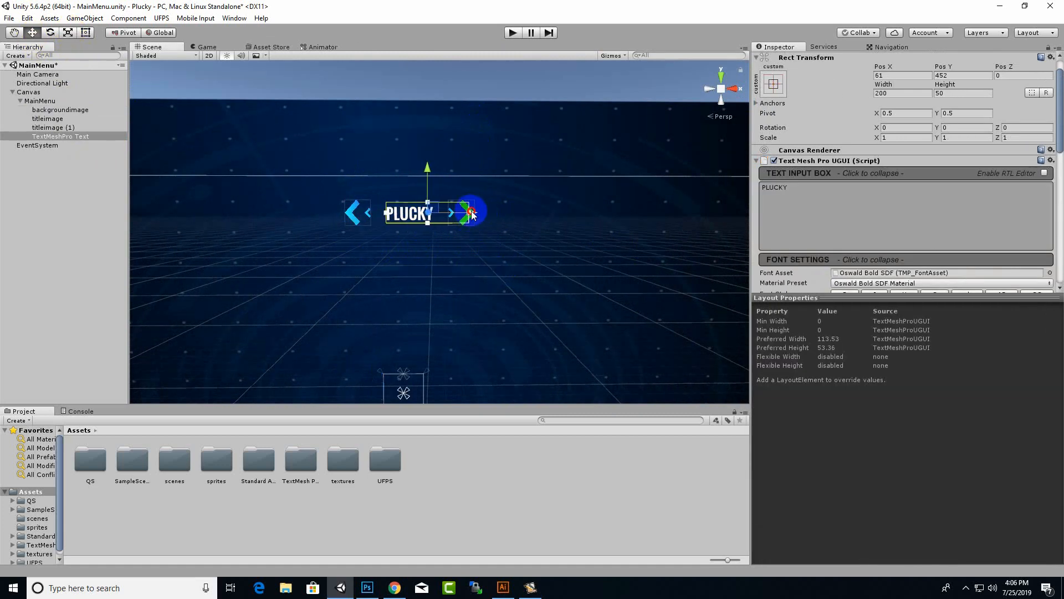
Enable the colour gradient on the PLUCKY text and set its top-left and top-right colours to light blue 40C0FFFF.
scroll(862, 204, "down", 5)
left_click(870, 202)
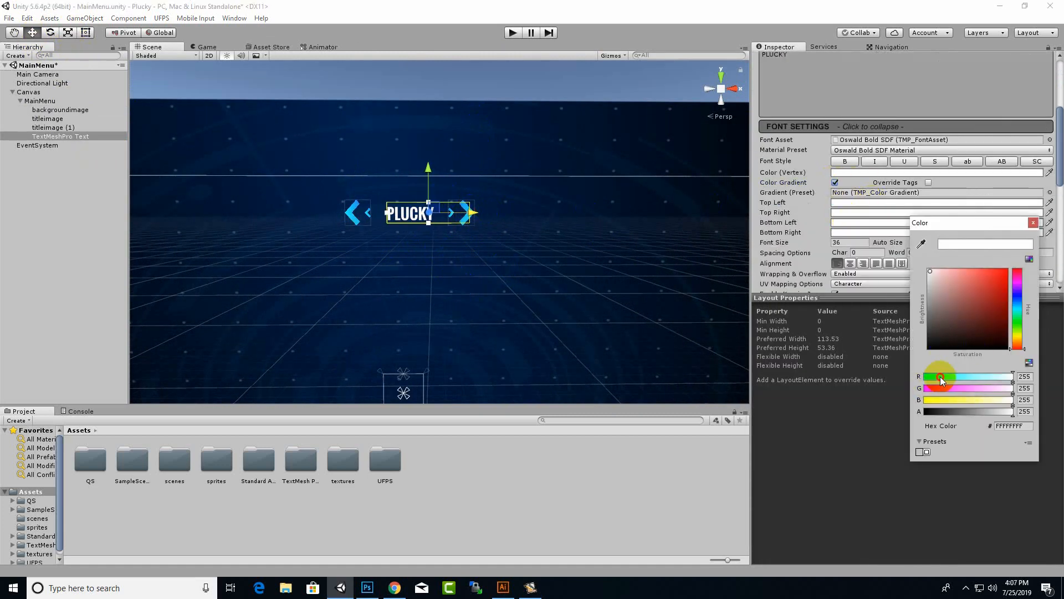
left_click(1021, 306)
left_click(870, 213)
left_click_drag(1018, 316, 1018, 304)
left_click(988, 272)
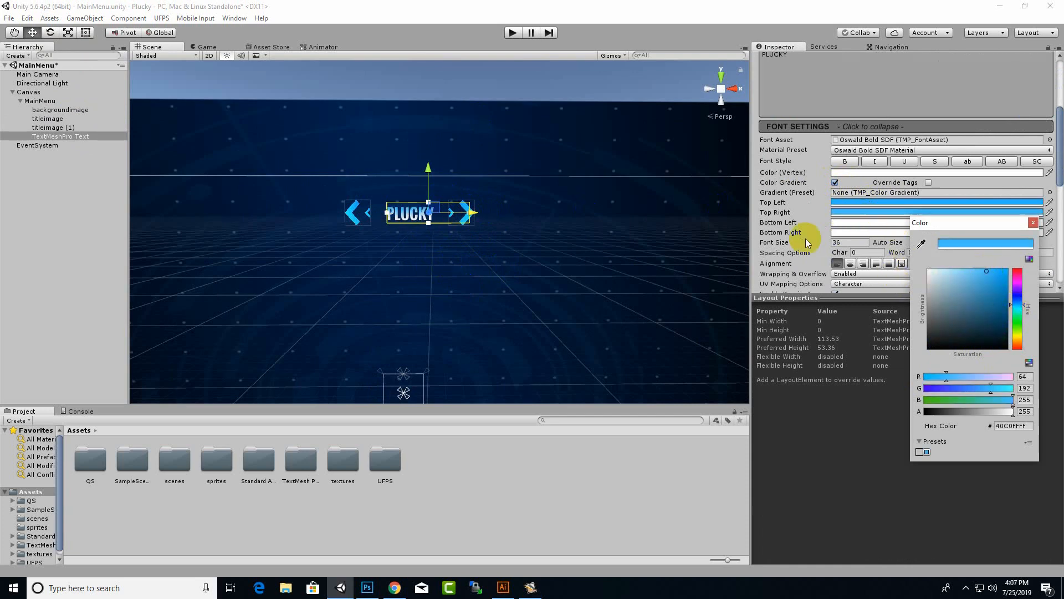
Set the text gradient's bottom-left colour to light blue and its bottom-right colour to a darker blue.
left_click(890, 222)
left_click(1018, 306)
left_click(976, 272)
left_click(881, 232)
left_click(1018, 308)
left_click(1018, 302)
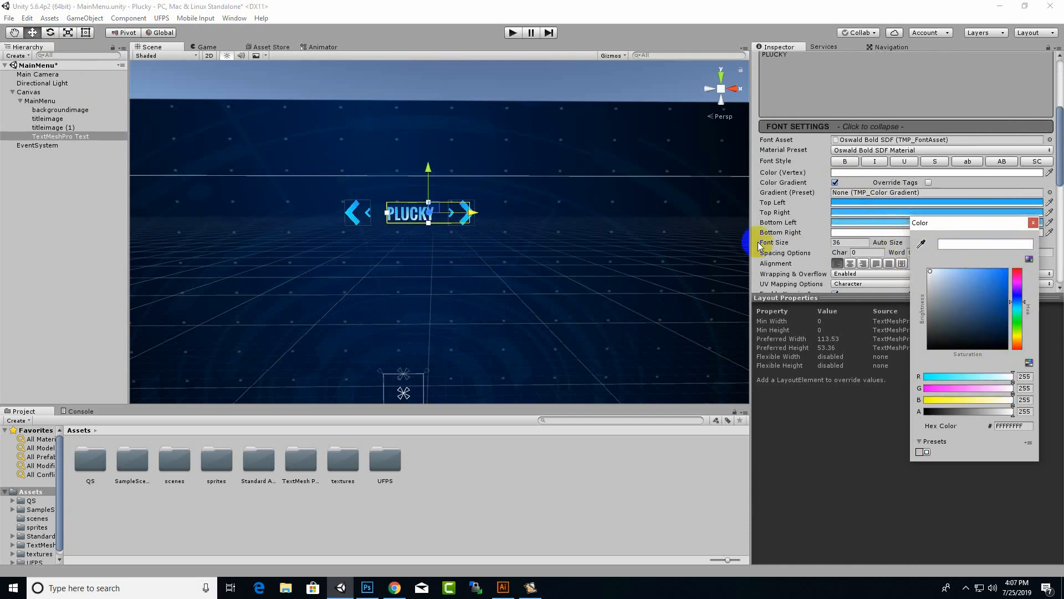
left_click(983, 285)
Run the scene in play mode to check the title and background, and stop it again.
left_click(577, 198)
scroll(409, 280, "down", 5)
left_click(408, 280)
left_click(514, 35)
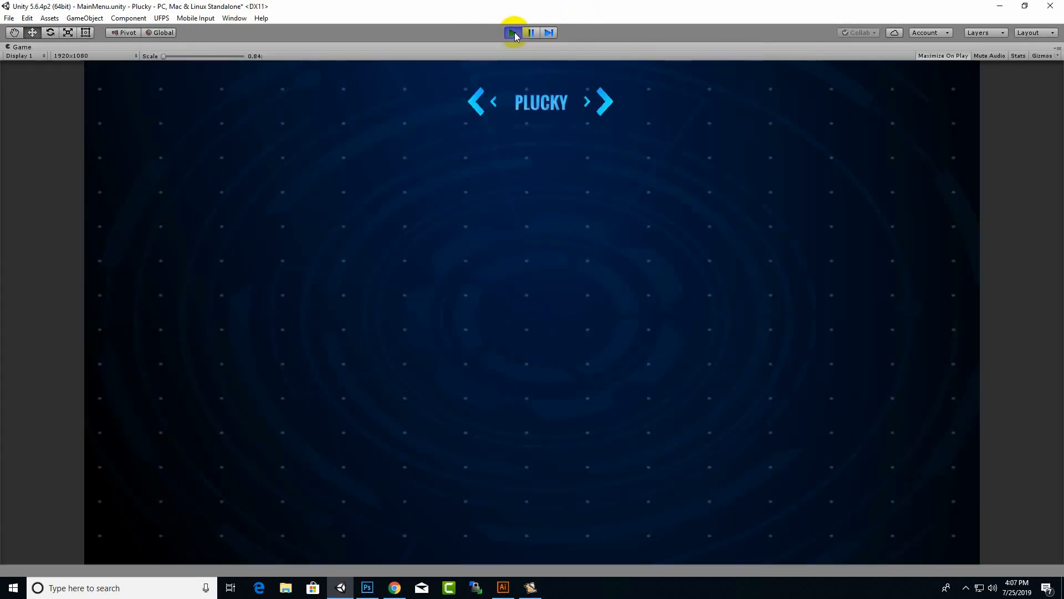
left_click(513, 32)
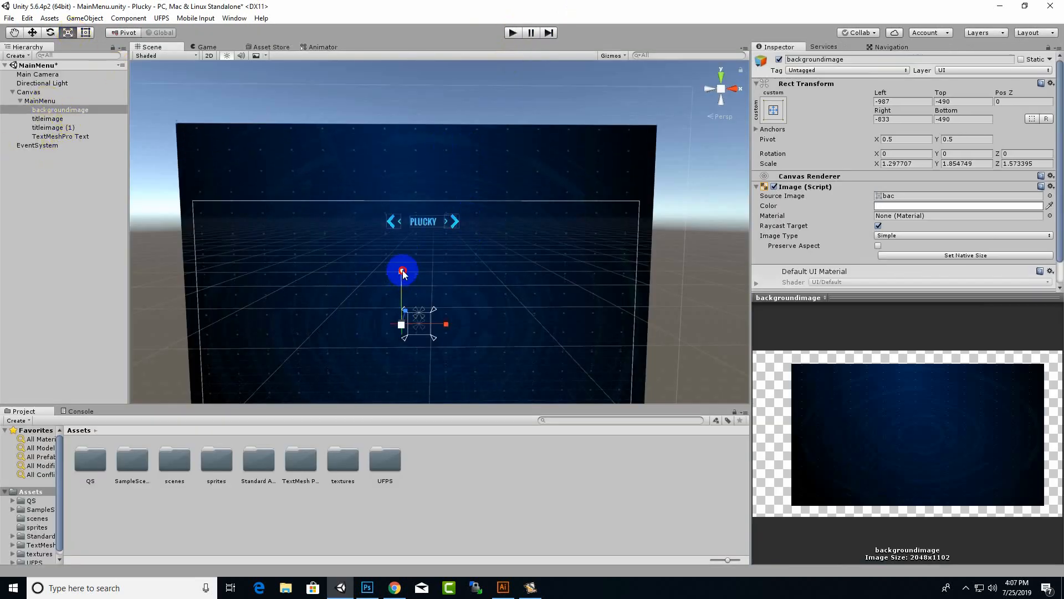
Set the PLUCKY text's font size to 72 and enlarge its text box to fit the word on one line.
scroll(413, 266, "down", 2)
left_click(431, 230)
scroll(831, 226, "down", 7)
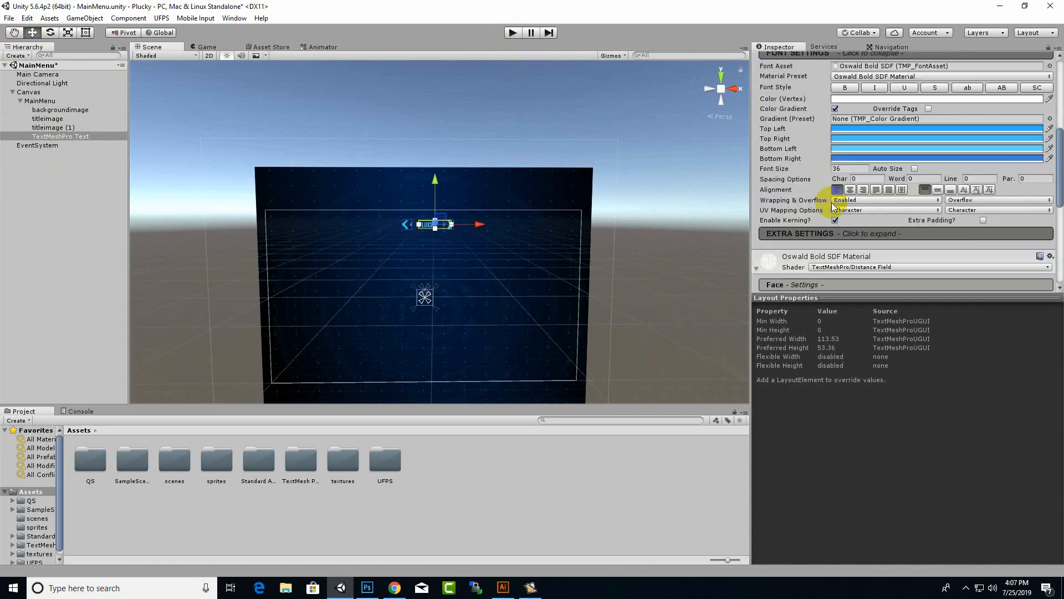
scroll(836, 209, "up", 2)
scroll(844, 205, "down", 1)
left_click(847, 202)
type("72")
left_click(85, 34)
scroll(452, 229, "up", 1)
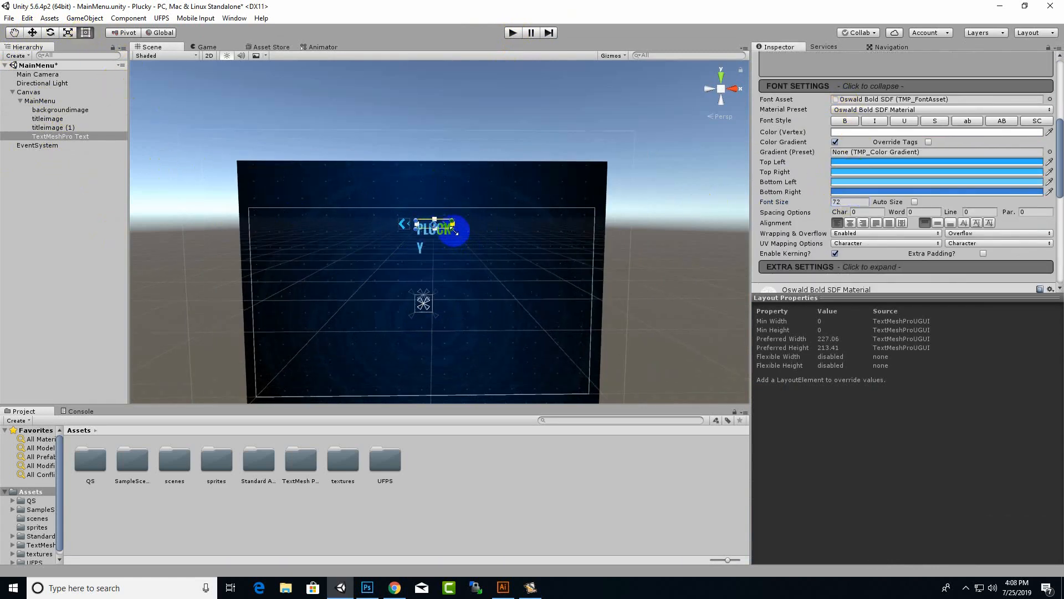
scroll(466, 240, "up", 3)
Move the two title arrows outward to flank the enlarged text, with titleimage at X -219, Y 402.
left_click(426, 213)
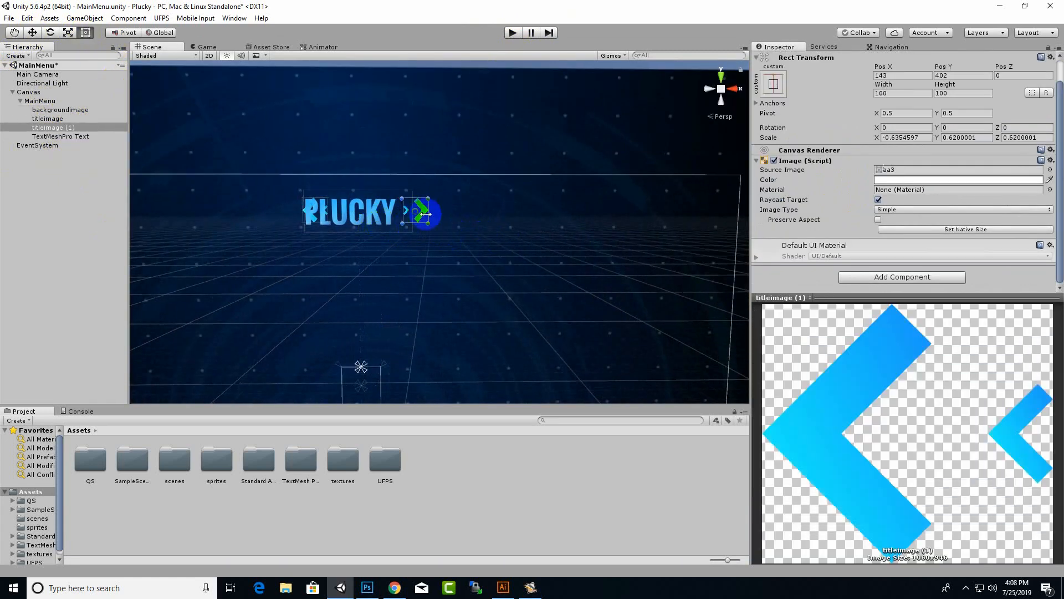
left_click(310, 220)
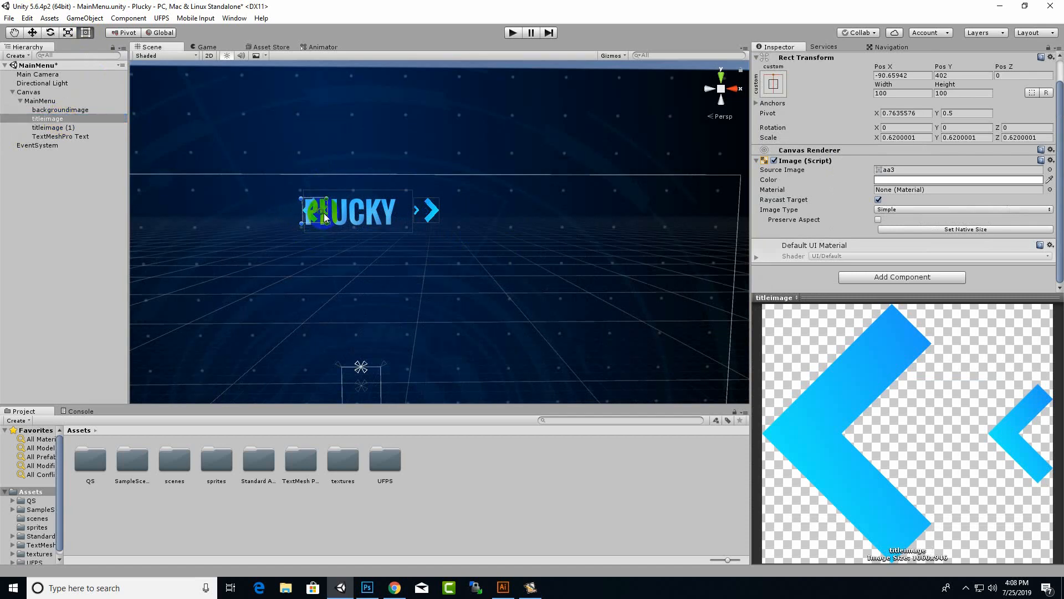
scroll(259, 215, "down", 5)
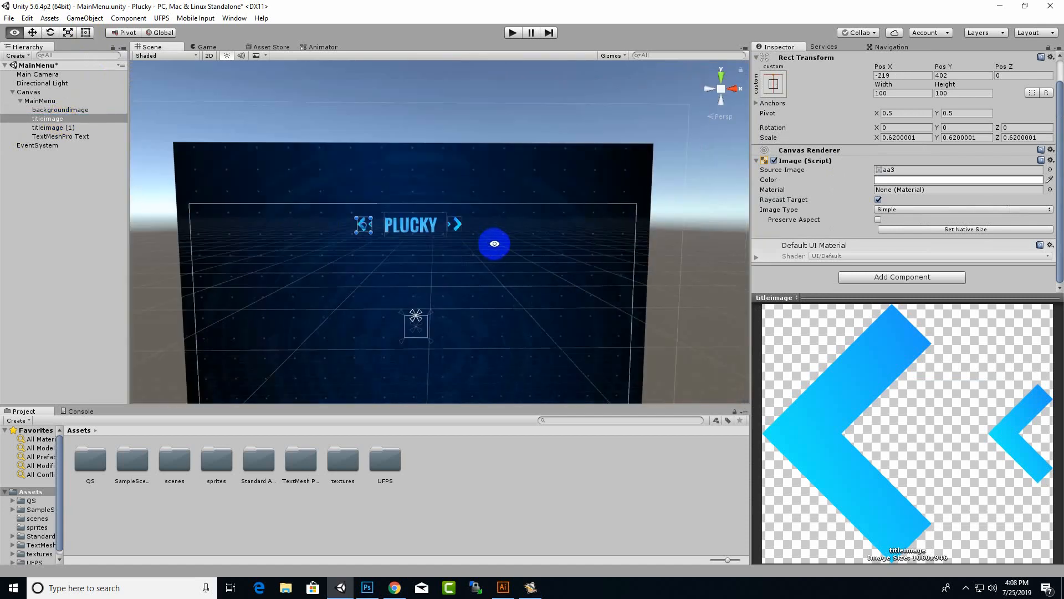
Create an empty object under MainMenu and name it TITLE.
right_click(49, 101)
left_click(87, 193)
right_click(57, 145)
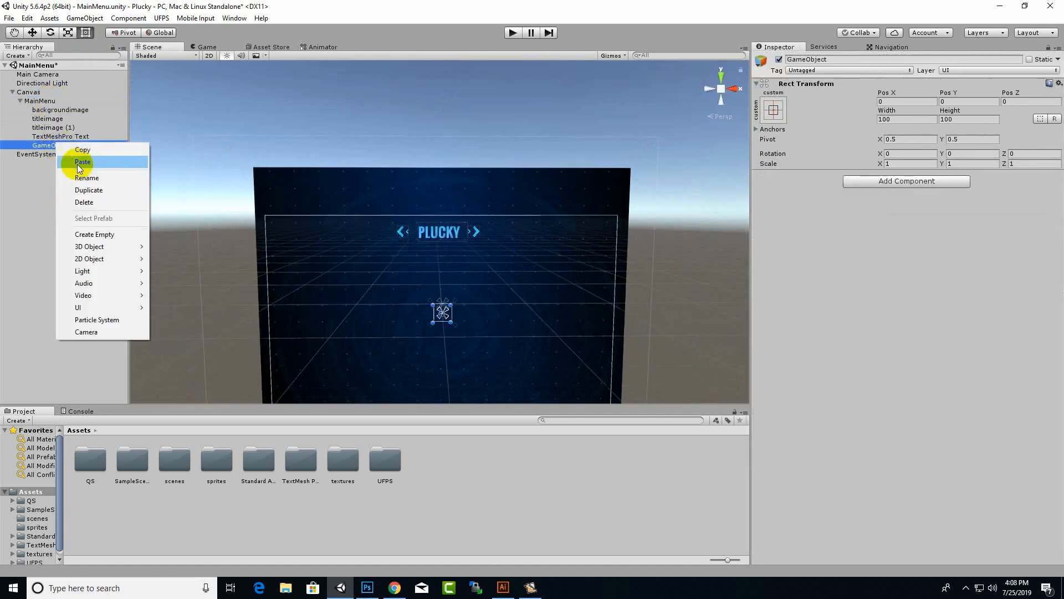
left_click(81, 175)
type("TITLE")
Nest titleimage, titleimage (1) and the TextMeshPro text inside TITLE and collapse the group.
left_click(76, 128)
left_click(78, 136, "ctrl")
left_click(69, 119, "ctrl")
left_click_drag(70, 119, 67, 145)
left_click(28, 119)
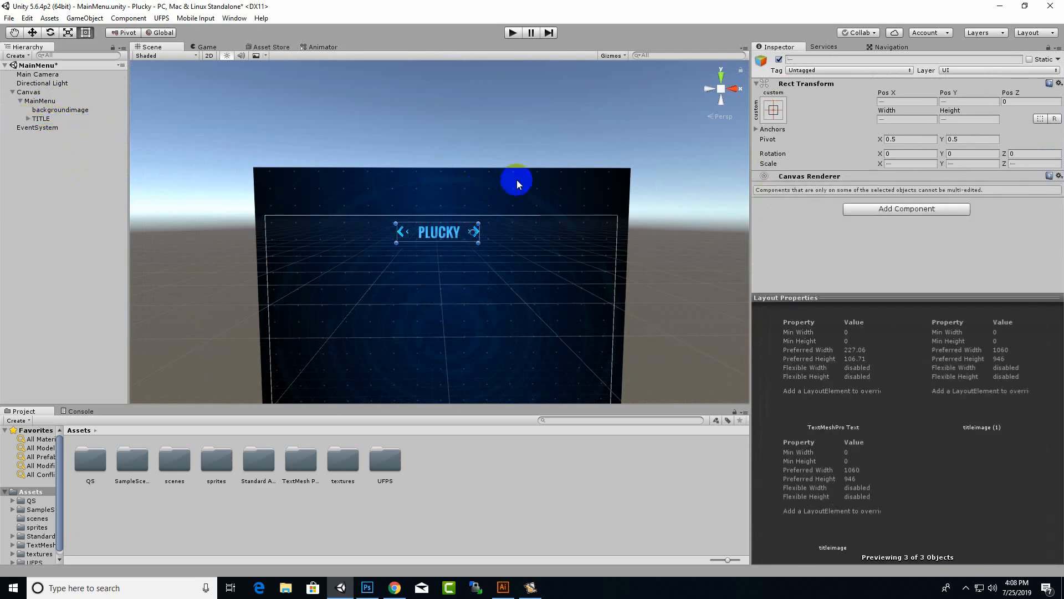
Open the sprites folder and examine its sprites, including mainmenubackground, for a menu frame.
double_click(216, 460)
scroll(416, 349, "down", 2)
scroll(690, 363, "up", 3)
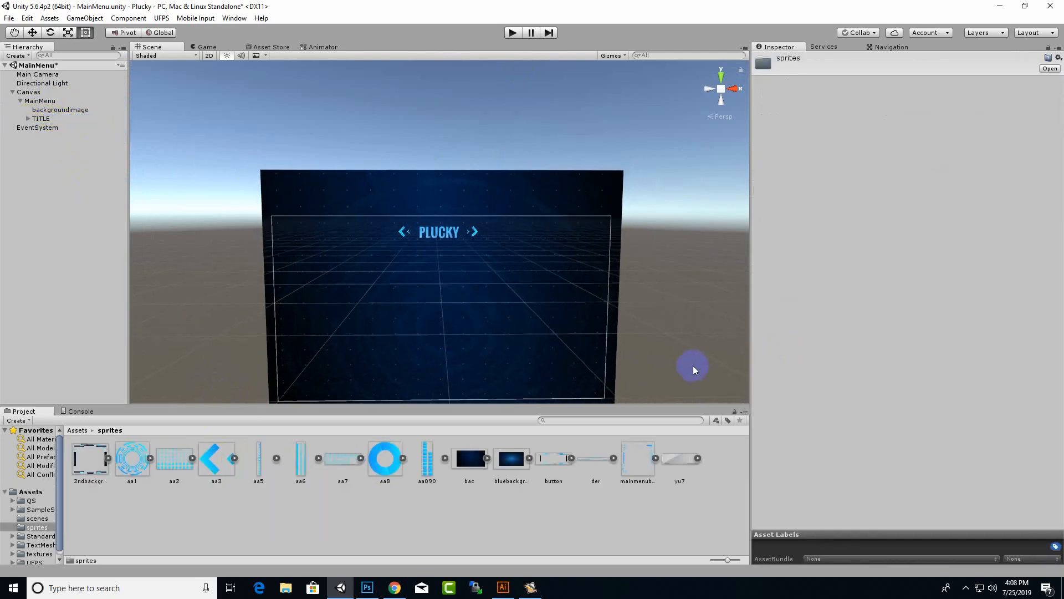
left_click(101, 480)
left_click(454, 491)
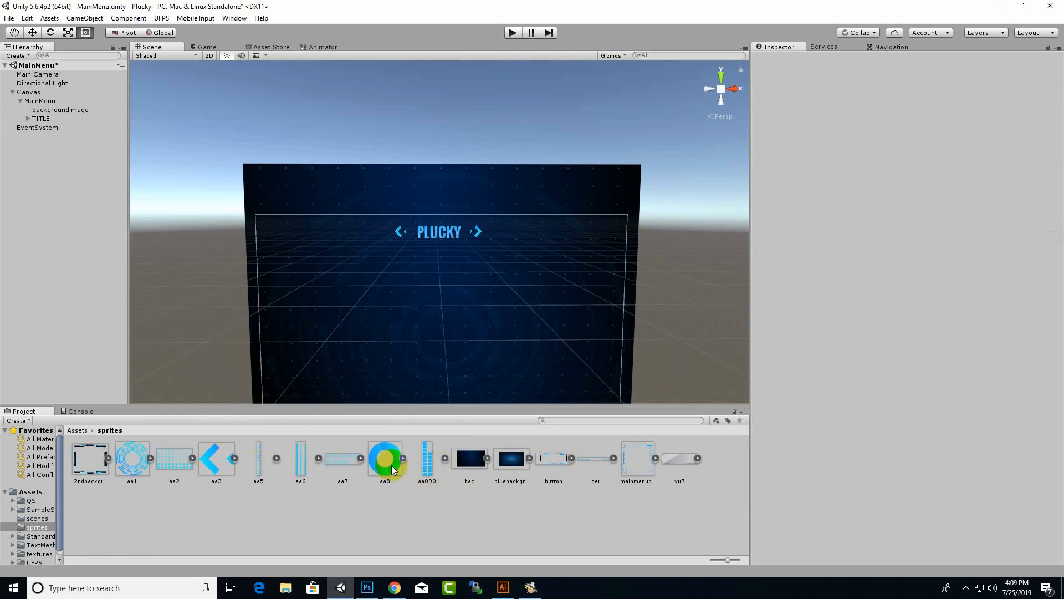
left_click(638, 466)
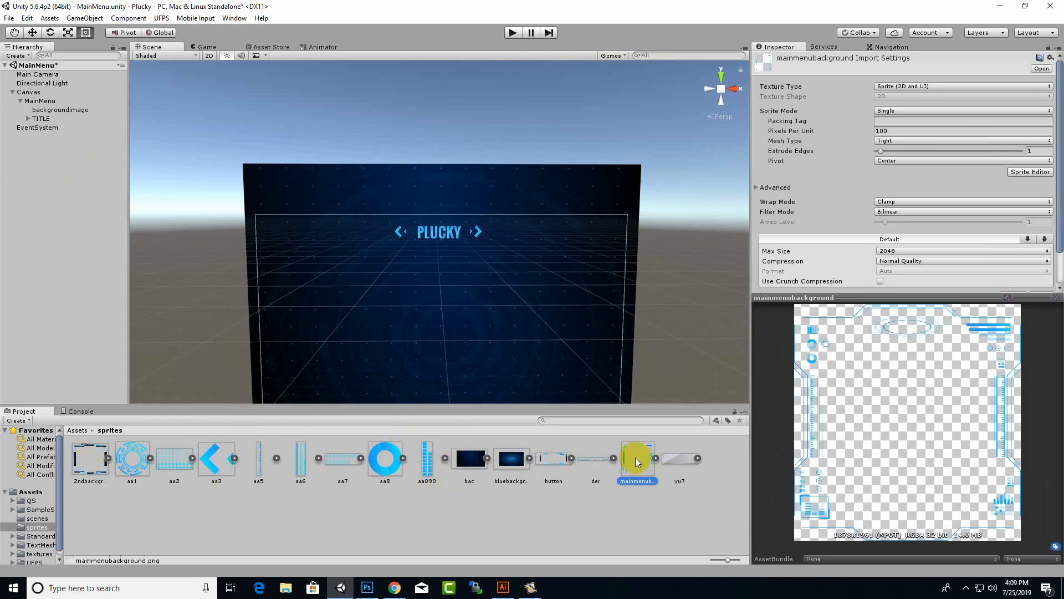
Add a UI Image under MainMenu with the mainmenubackground sprite and scale it to about 9.84 by 7.71.
scroll(609, 283, "up", 2)
right_click(40, 101)
mouse_move(71, 268)
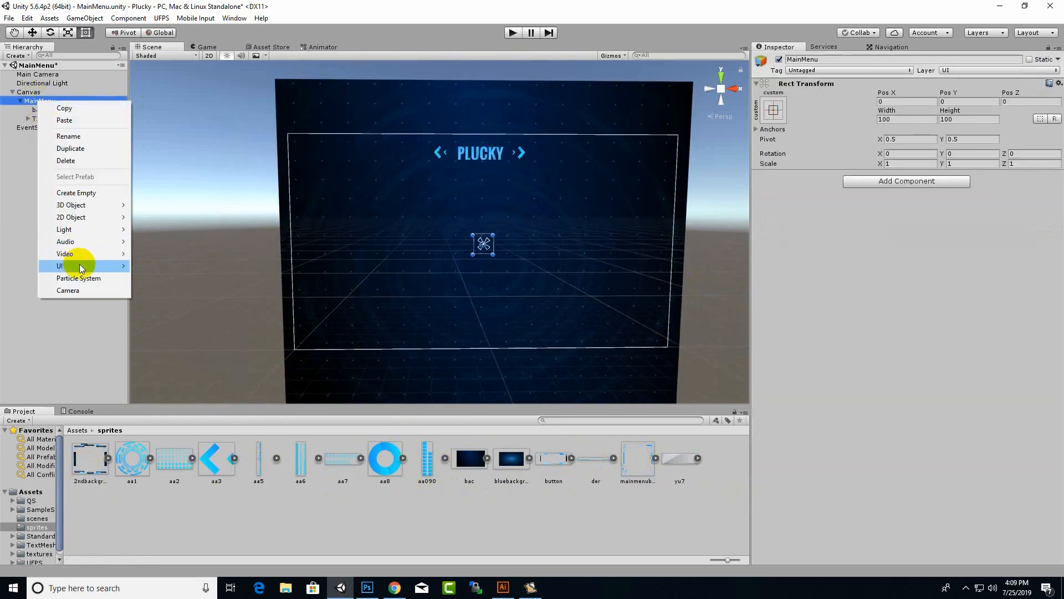
left_click(155, 275)
left_click_drag(643, 468, 936, 196)
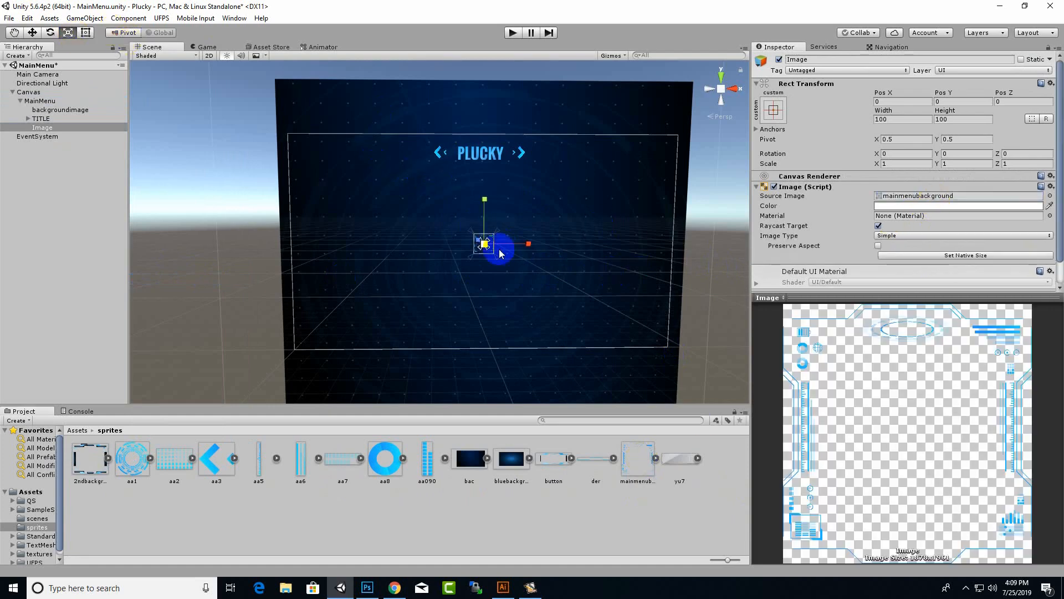
left_click_drag(499, 253, 546, 250)
scroll(510, 247, "up", 1)
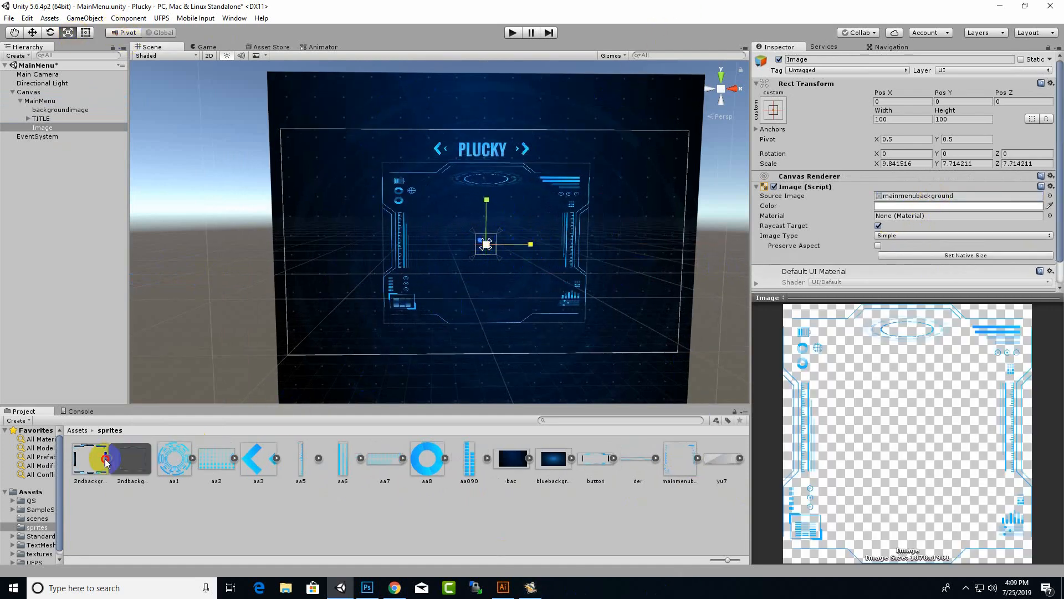
Assign the 2ndbackground sprite to the Image and place it at X 477, Y -74, scaled about 8.09 by 7.93.
left_click_drag(841, 234, 909, 196)
scroll(451, 260, "up", 3)
left_click_drag(503, 250, 533, 250)
left_click(32, 33)
mouse_move(490, 208)
left_mouse_down()
mouse_move(488, 231)
mouse_move(478, 217)
left_mouse_up()
scroll(488, 231, "down", 5)
left_click(68, 33)
left_click_drag(478, 260, 437, 263)
Duplicate the frame Image, place the copy at X -467, Y -74 and assign it the aa1 sprite.
scroll(459, 279, "up", 8)
scroll(460, 278, "down", 2)
scroll(551, 269, "down", 3)
key("w")
key("ctrl+d")
left_click_drag(174, 459, 915, 199)
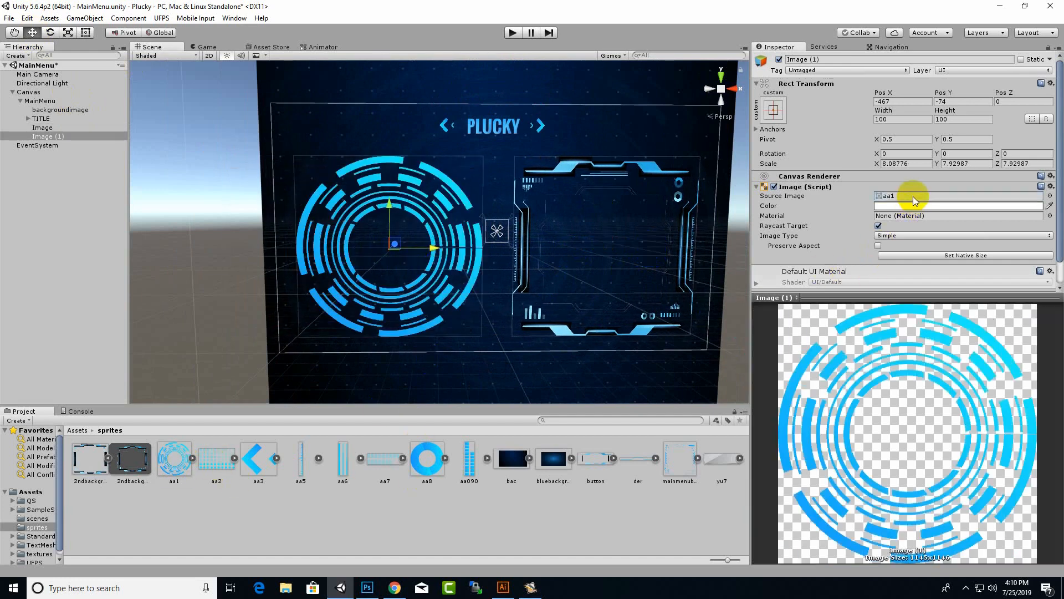
Scale the aa1 circle to about 5.62 by 5.51 and move it to about X -647, Y 45.
left_click(71, 35)
left_click_drag(394, 243, 397, 274)
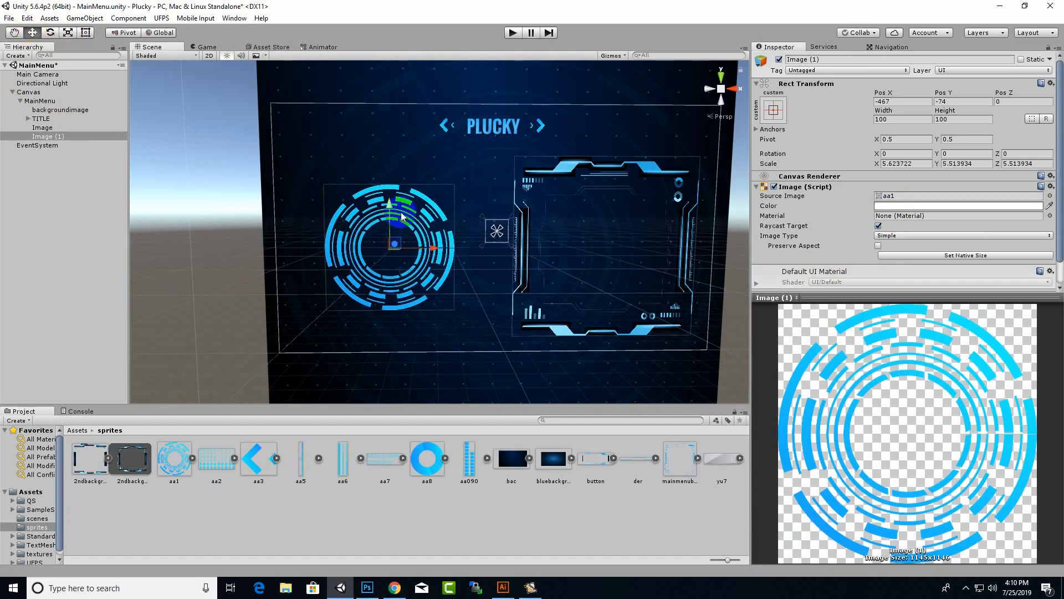
left_click_drag(402, 216, 359, 193)
Widen the 2ndbackground frame and shift it toward the centre of the menu.
left_click(639, 263)
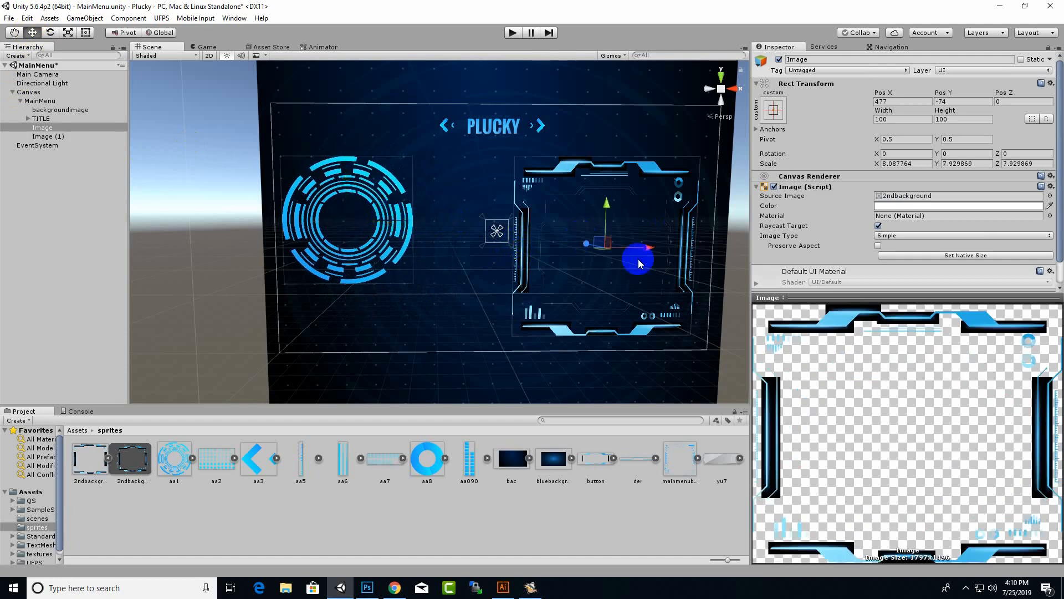
left_click_drag(651, 248, 632, 251)
left_click(32, 33)
scroll(503, 240, "down", 1)
left_click_drag(579, 204, 585, 202)
left_click(31, 35)
Shift the aa1 circle to about X -605 and duplicate it below at Y -233 with the aa2 sprite.
left_click(372, 230)
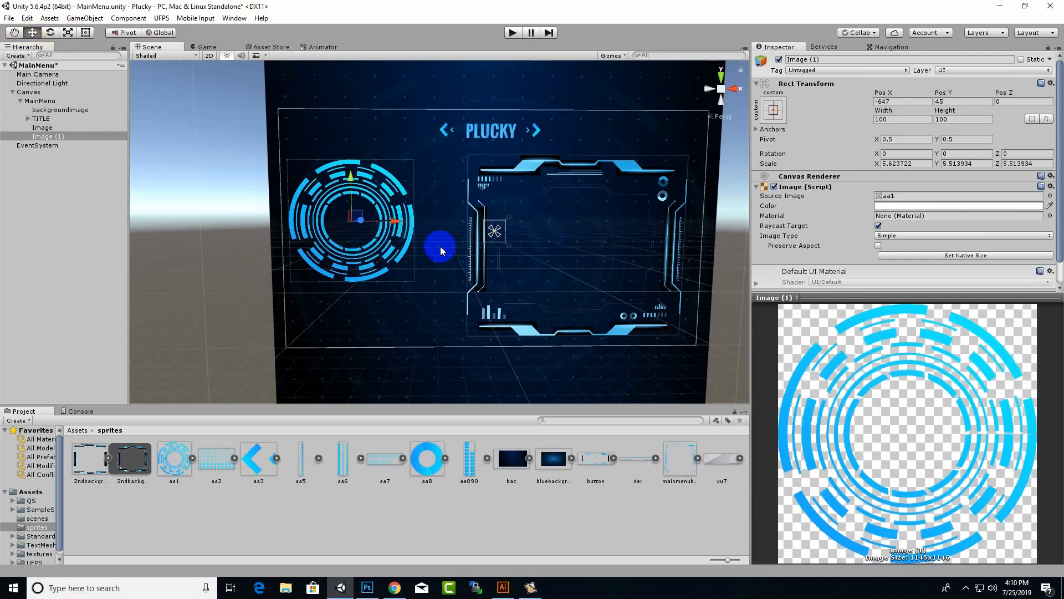
mouse_move(395, 224)
left_mouse_down()
mouse_move(473, 237)
mouse_move(406, 236)
mouse_move(405, 223)
left_mouse_up()
key("ctrl+d")
left_click_drag(360, 173, 361, 239)
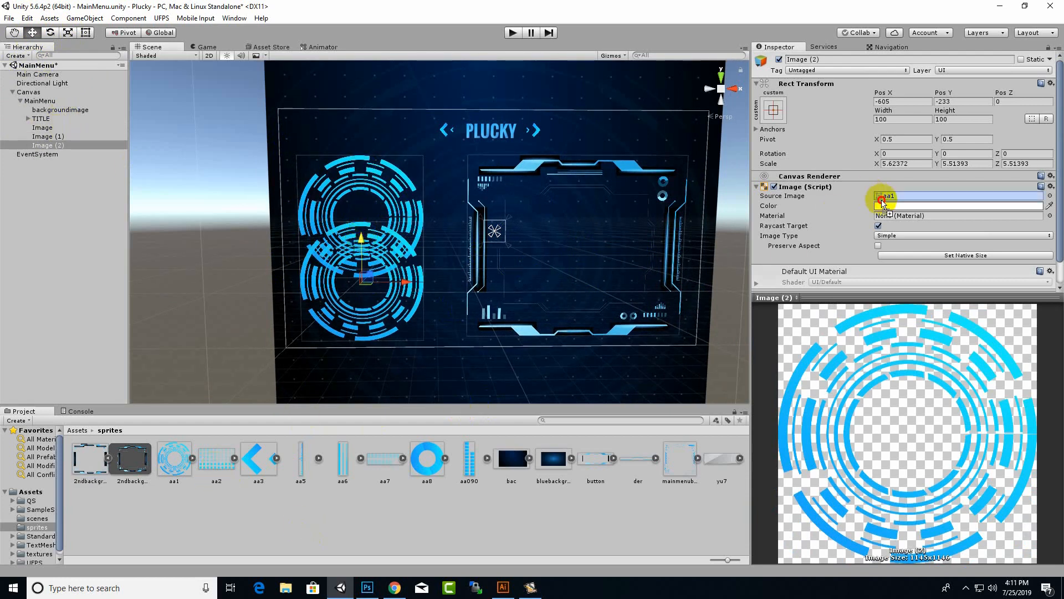
left_click_drag(881, 201, 881, 198)
Scale the aa2 dot grid to about 3.42 by 1.74 and place it below the circle at X -724, Y -364.
left_click(68, 33)
left_click_drag(361, 237, 219, 260)
key("w")
left_click(66, 34)
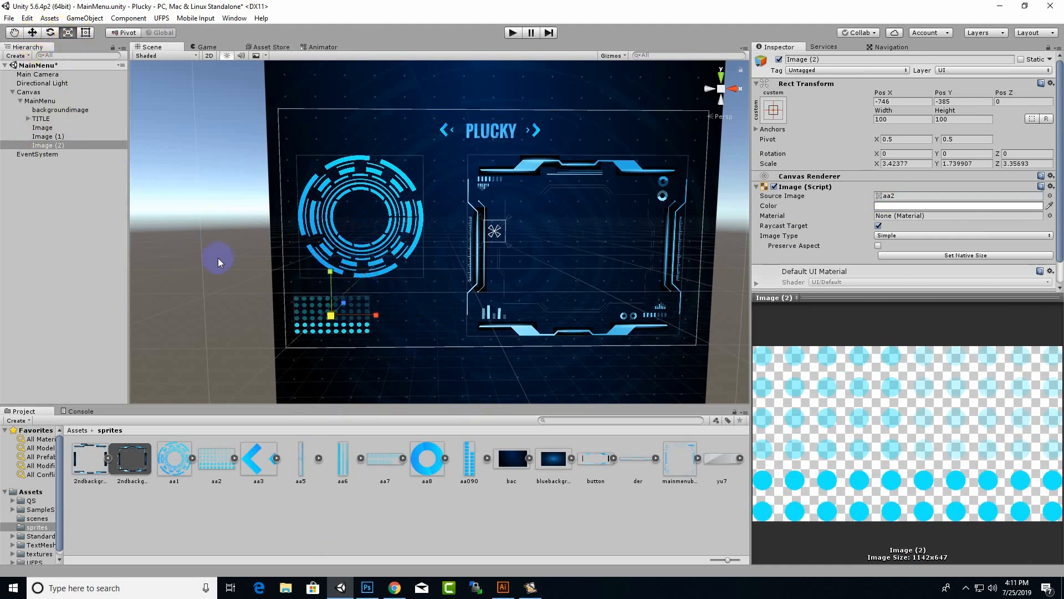
left_click(31, 32)
left_click_drag(333, 281, 335, 202)
left_click_drag(368, 236, 372, 236)
left_click_drag(338, 198, 347, 271)
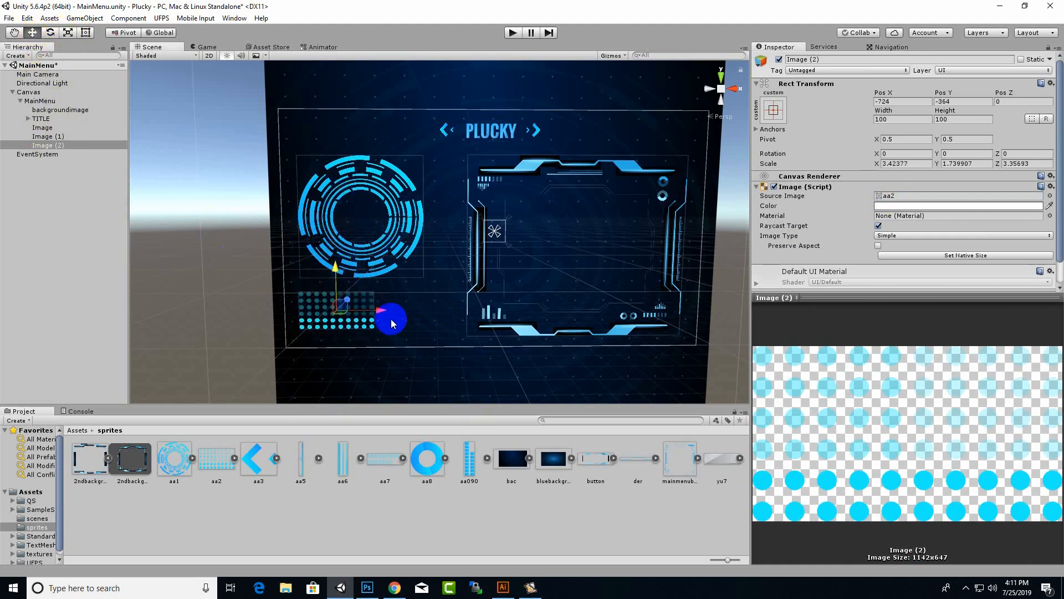
Duplicate the dot grid at X -371, Y -364 and assign the aa8 sprite to the copy.
left_click_drag(388, 316, 458, 317)
key("ctrl+d")
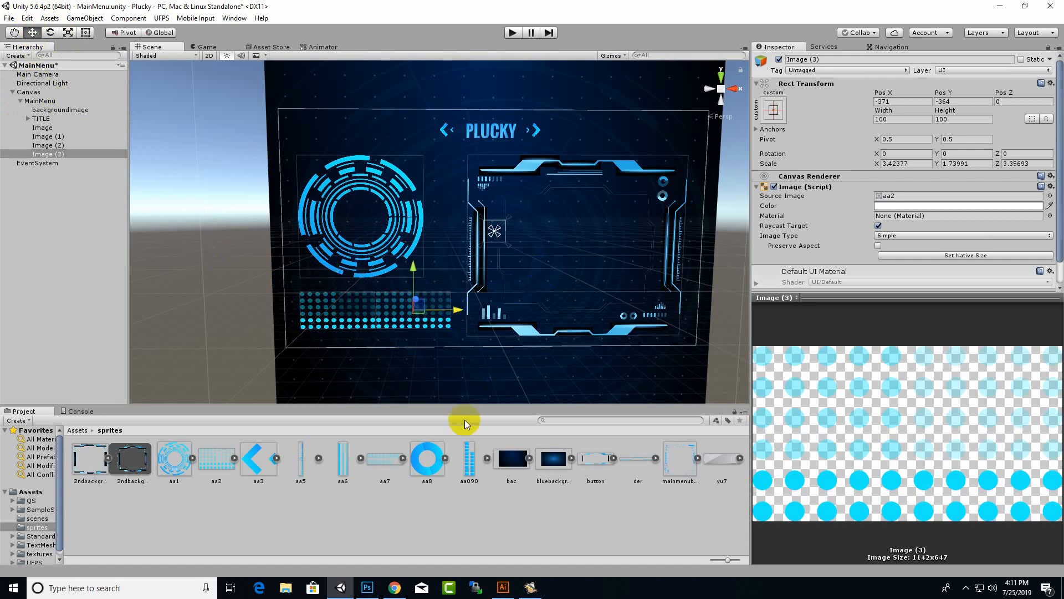
left_click_drag(426, 458, 898, 196)
Shrink the aa8 ring to about 0.86 scale beside the dot grid and place a duplicate directly below it at Y -417.
key("r")
left_click_drag(412, 317, 416, 359)
left_click(32, 32)
scroll(355, 277, "up", 5)
mouse_move(368, 315)
left_mouse_down()
mouse_move(370, 293)
mouse_move(371, 326)
left_mouse_up()
key("r")
left_click(34, 37)
key("ctrl+d")
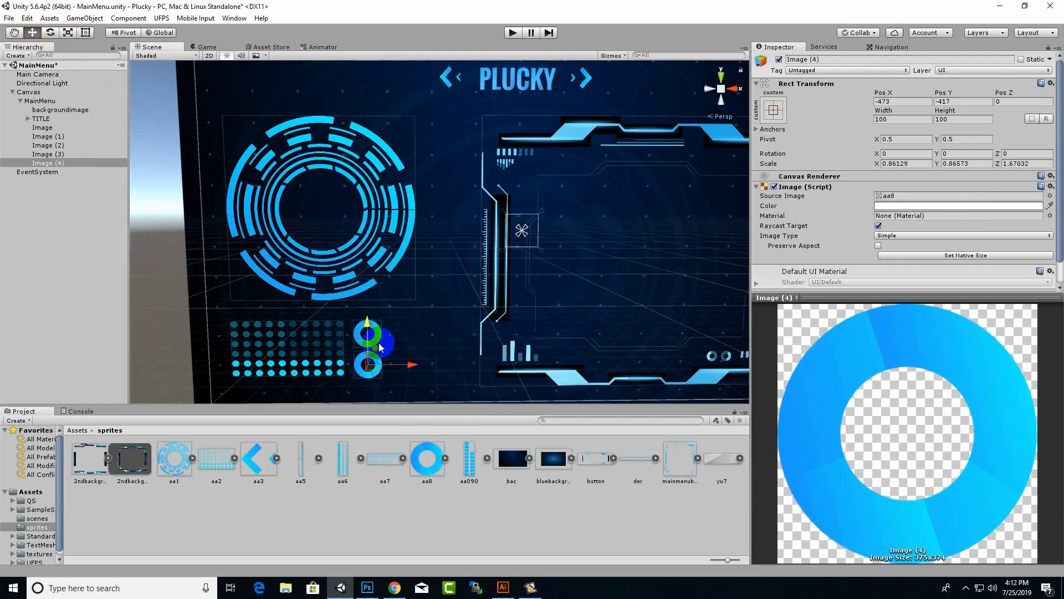
Duplicate the lower ring at X -346, assign the copy the aa090 sprite and stretch it vertically to about 1.45.
key("ctrl+d")
left_click_drag(414, 364, 460, 374)
left_click_drag(470, 458, 909, 171)
left_click(68, 32)
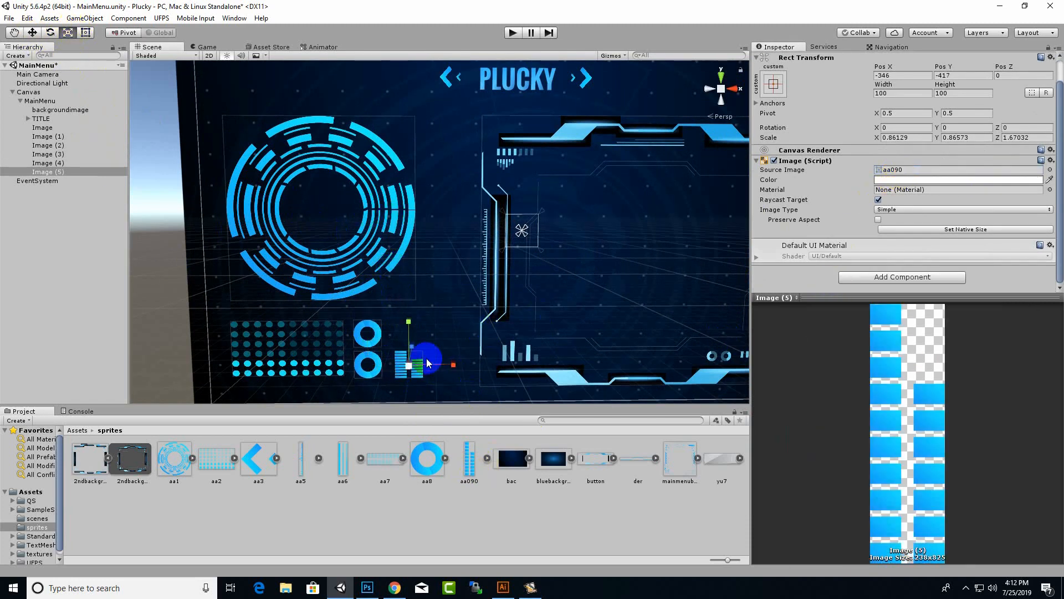
left_click_drag(408, 321, 409, 303)
Match the aa090 bars to the height of the two stacked rings and place them right beside the rings.
left_click(33, 33)
left_click_drag(452, 346, 413, 368)
left_click(67, 33)
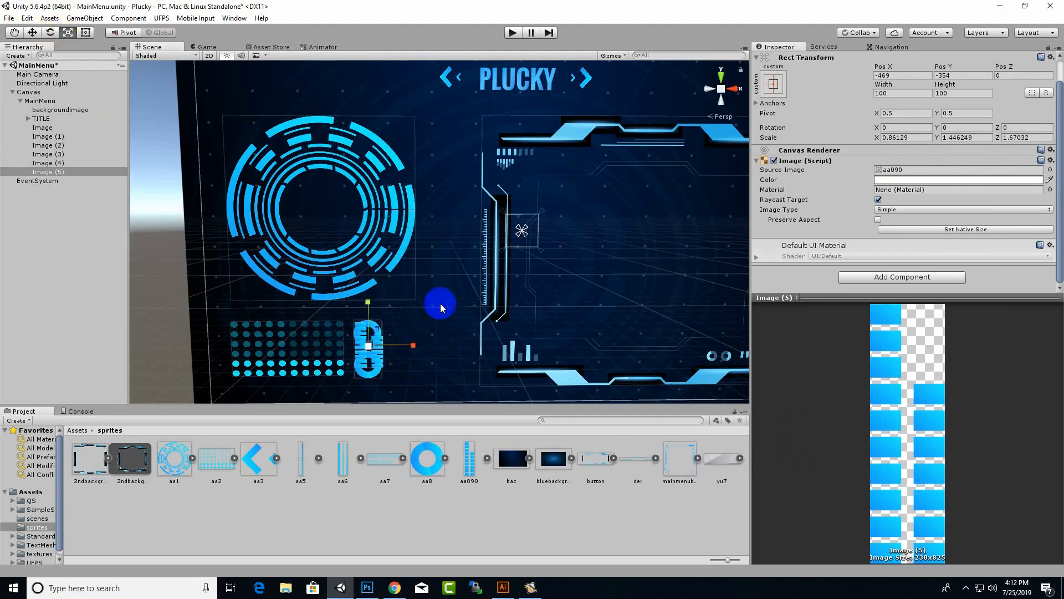
key("w")
left_click_drag(370, 293, 395, 299)
Align the two stacked rings at X -485 between the dot grid and the aa090 bars.
left_click(363, 336)
left_click(368, 363, "shift")
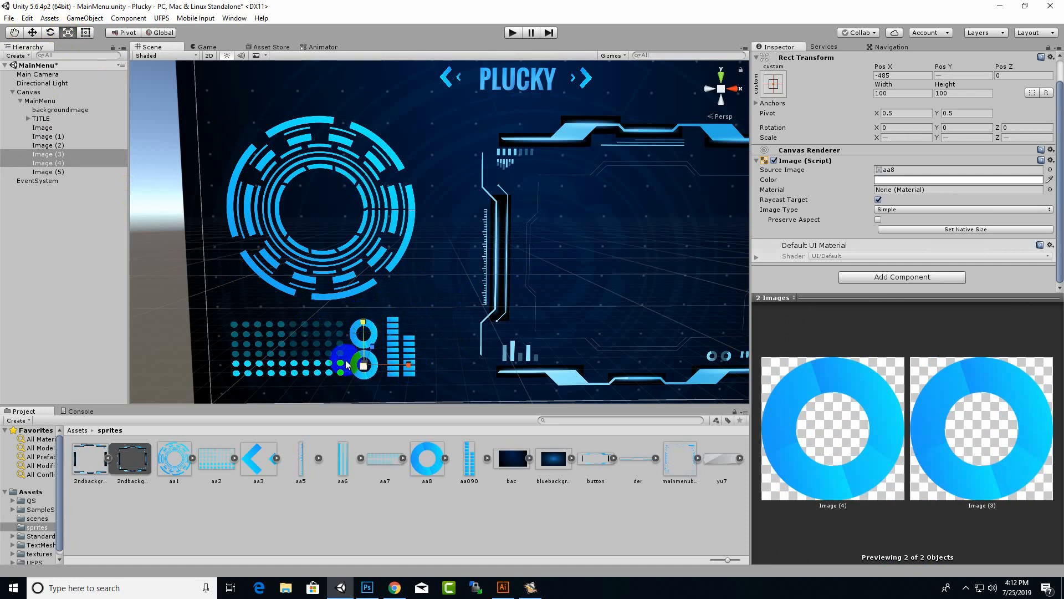
left_click(347, 365)
left_click_drag(331, 348, 323, 350)
scroll(411, 346, "down", 12)
left_click(411, 345)
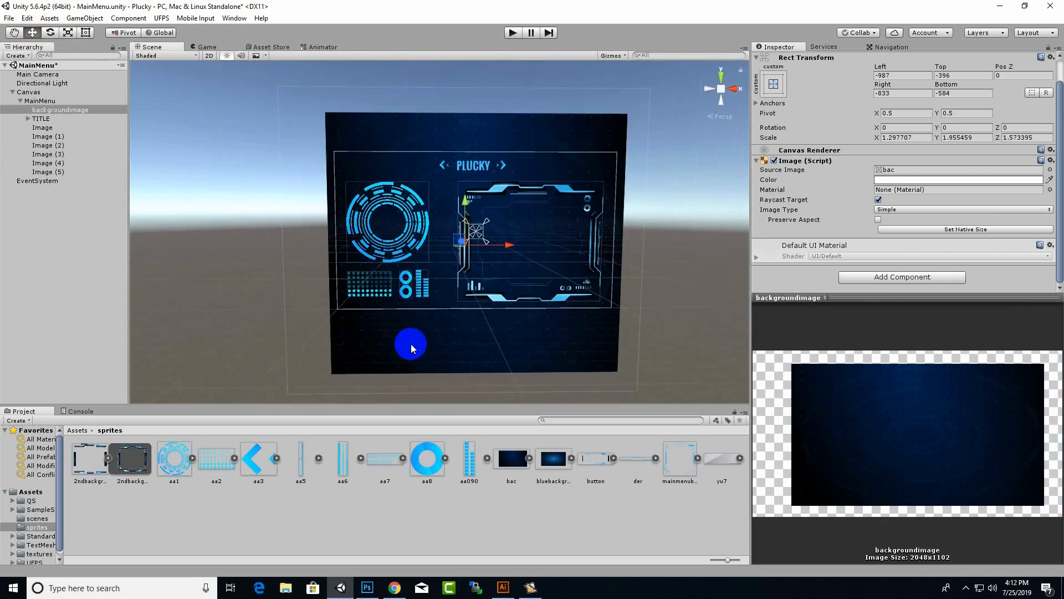
scroll(366, 220, "up", 8)
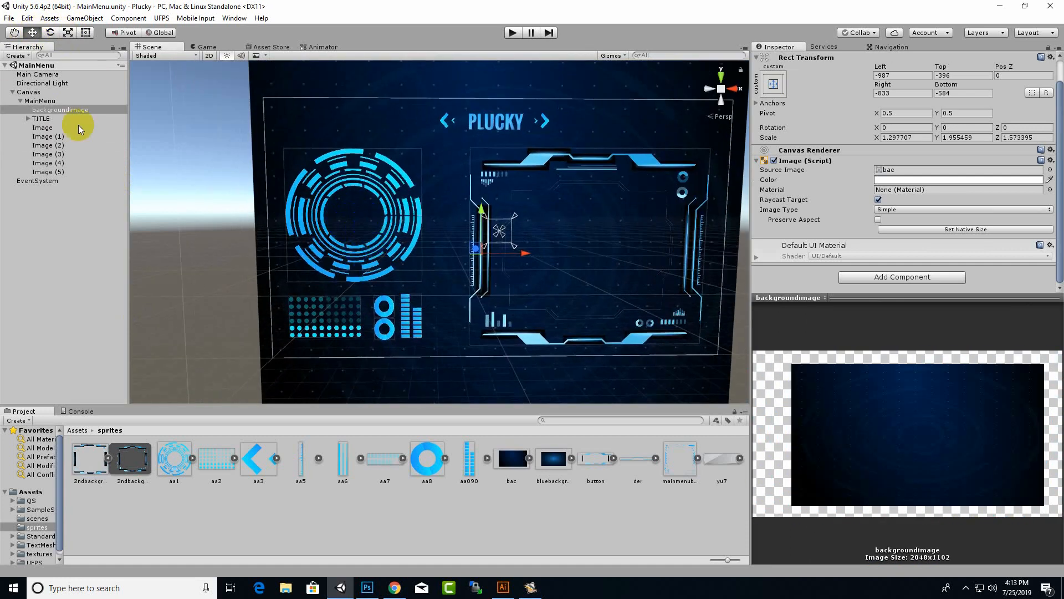
Add a UI button under the Canvas, place it at X -605 inside the round decoration and assign the aa8 sprite.
right_click(34, 99)
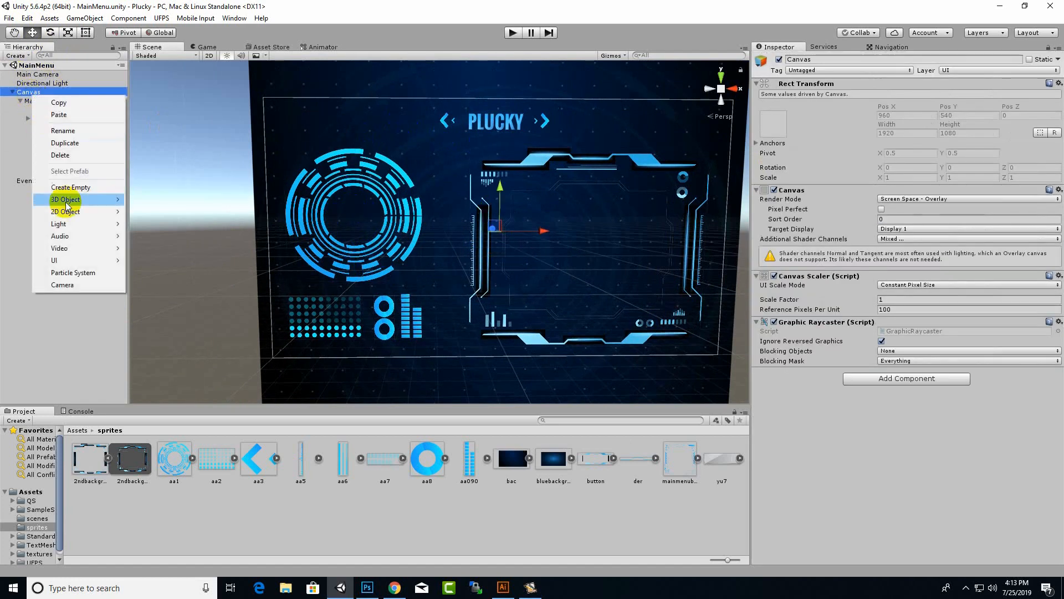
mouse_move(72, 257)
left_click(166, 311)
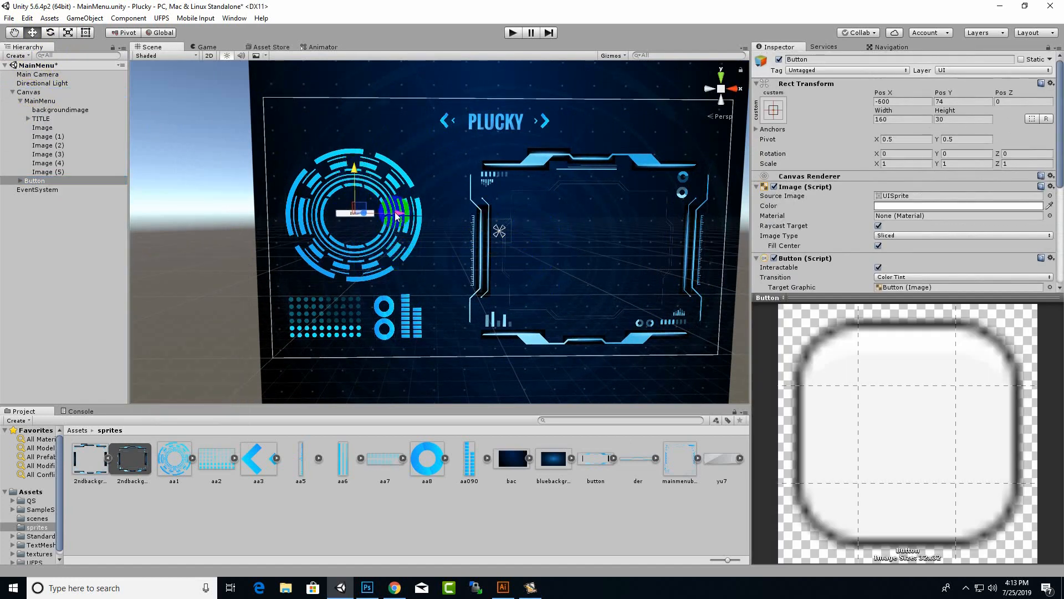
left_click_drag(396, 216, 394, 216)
scroll(322, 240, "up", 3)
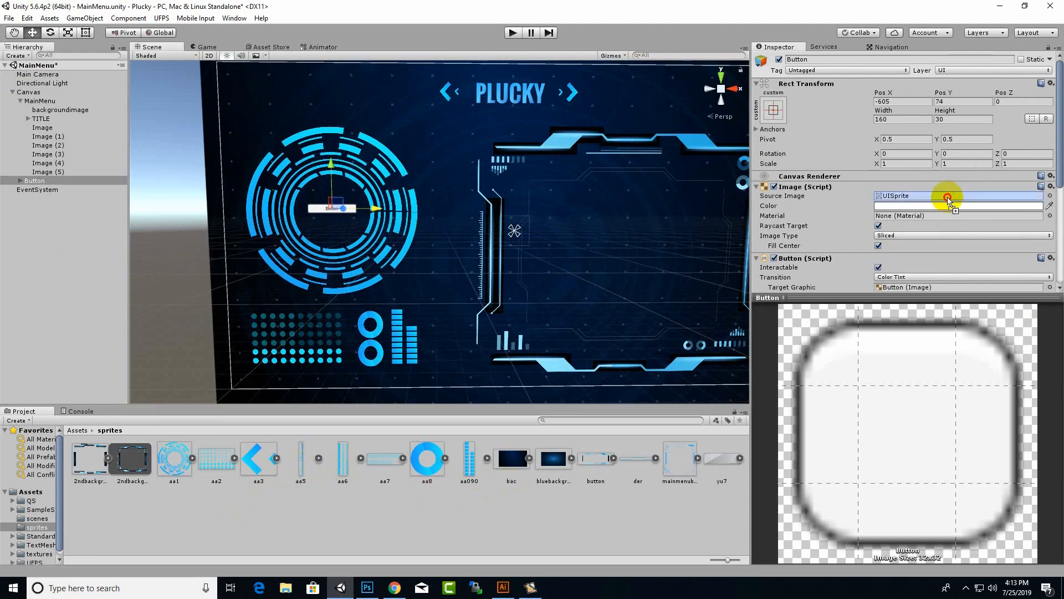
left_click_drag(948, 200, 947, 199)
Scale the aa8 button to about 1.38 by 7.56 and centre it at Y 63 inside the round decoration.
key("r")
left_click_drag(331, 166, 329, 27)
scroll(312, 187, "up", 3)
left_click_drag(270, 195, 269, 159)
left_click(33, 33)
key("r")
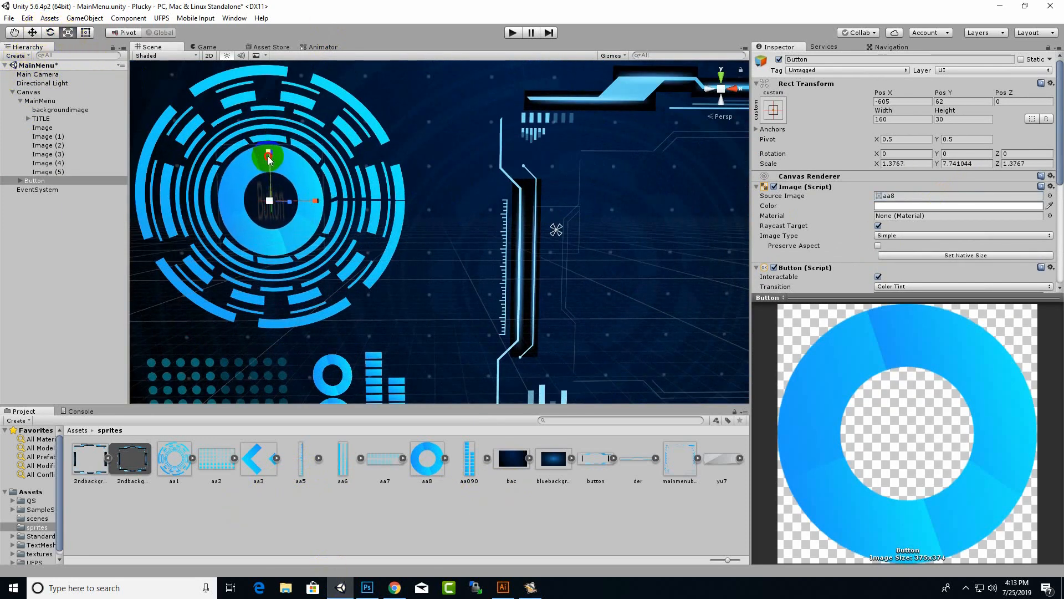
key("w")
scroll(409, 256, "down", 5)
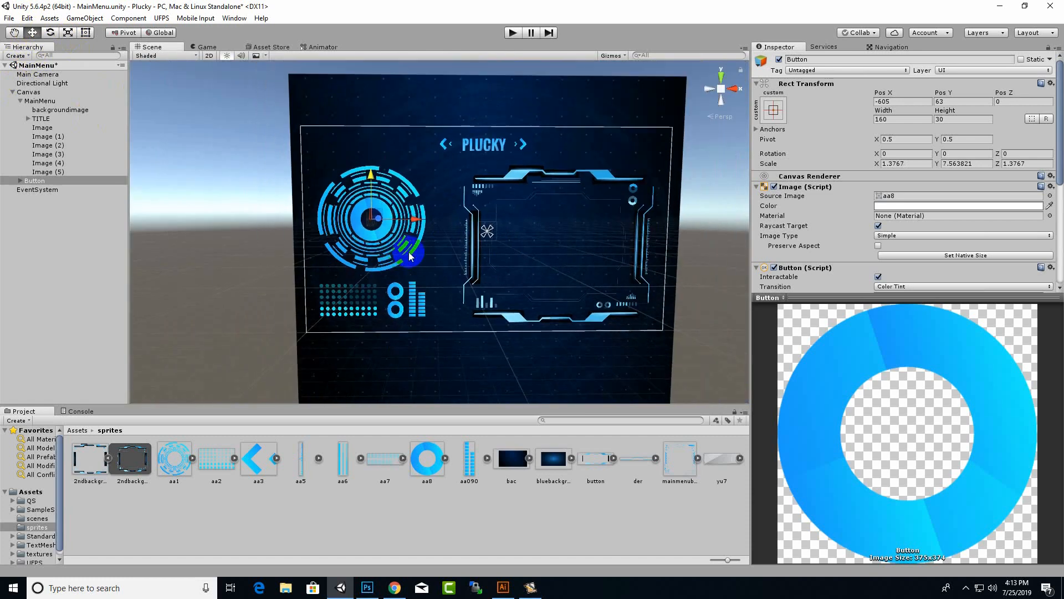
scroll(384, 217, "up", 5)
Replace the round button's default label with a new Text object parented to the button and reading PLAY.
left_click(364, 243)
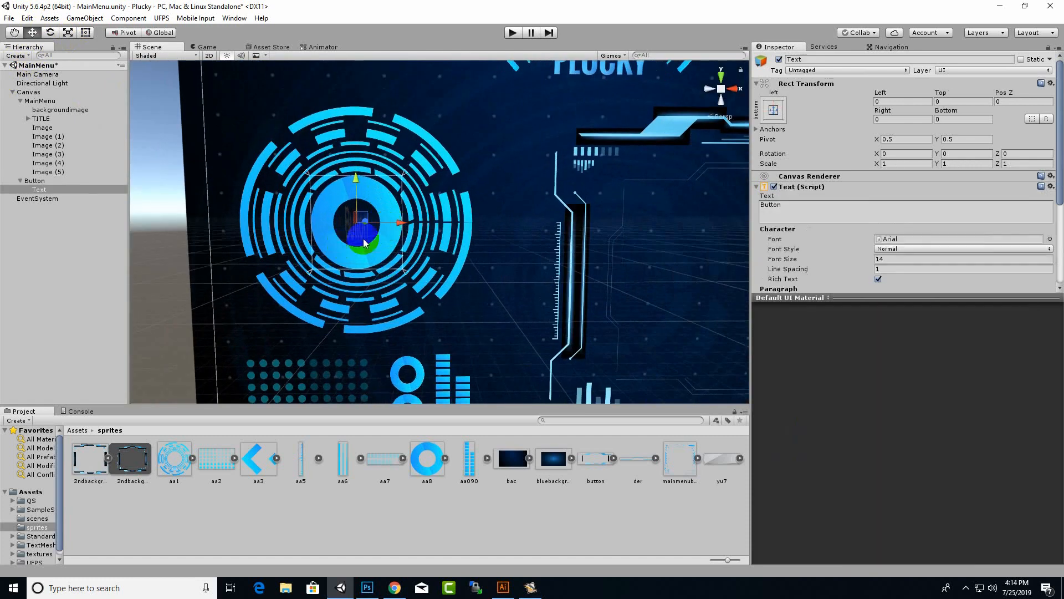
key("Delete")
right_click(28, 92)
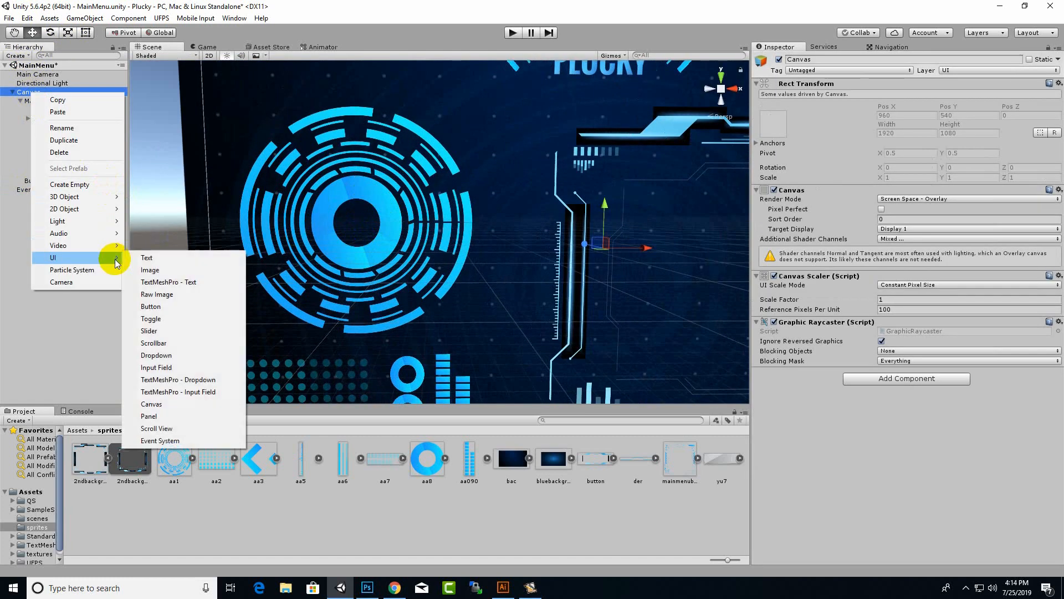
left_click(160, 257)
left_click_drag(44, 183, 43, 182)
left_click(802, 206)
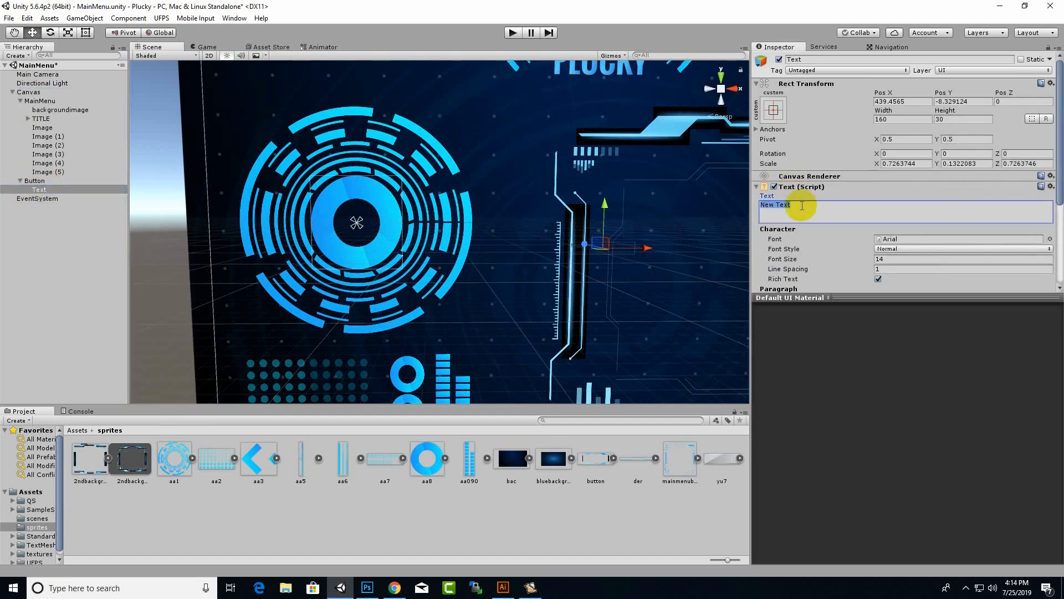
type("PLAY")
Place the PLAY label in the ring's centre and set its font to Oswald Bold, size 36.
scroll(802, 205, "down", 3)
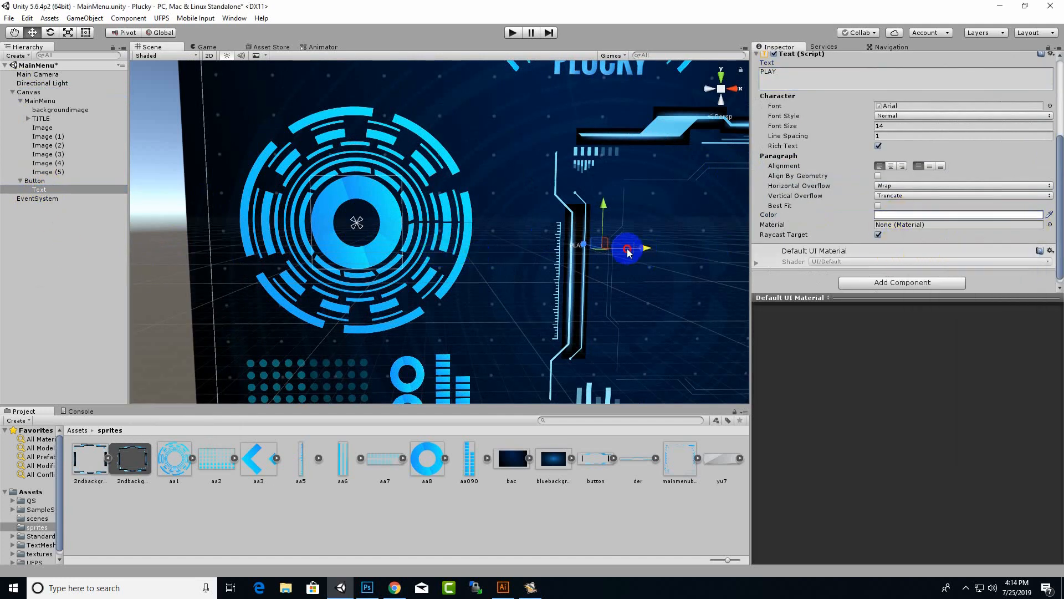
left_click_drag(626, 248, 427, 282)
left_click(1049, 106)
left_click(812, 283)
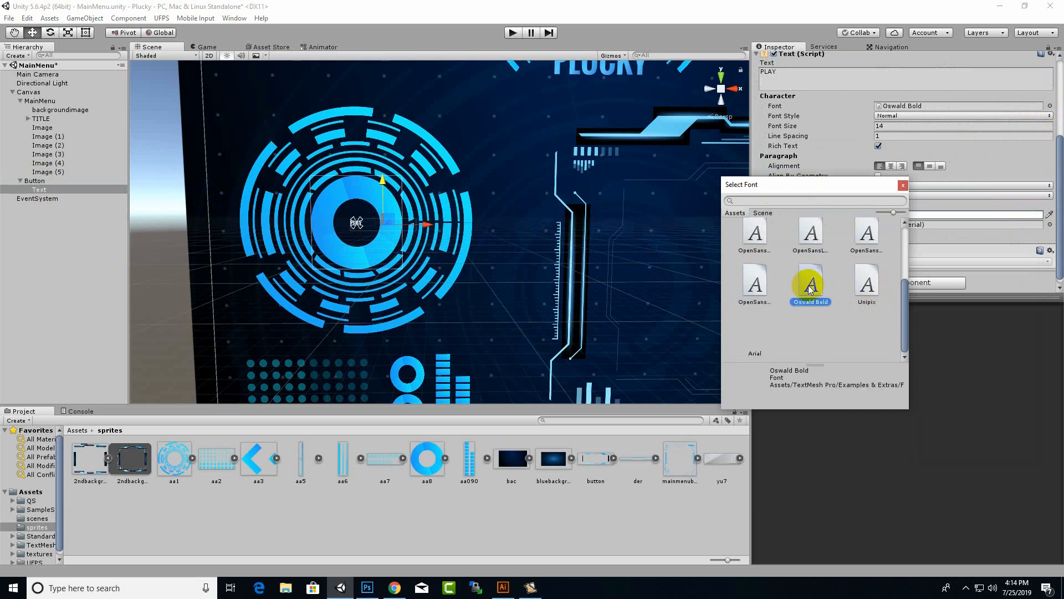
double_click(812, 284)
left_click(927, 115)
left_click(1060, 161)
left_click(86, 32)
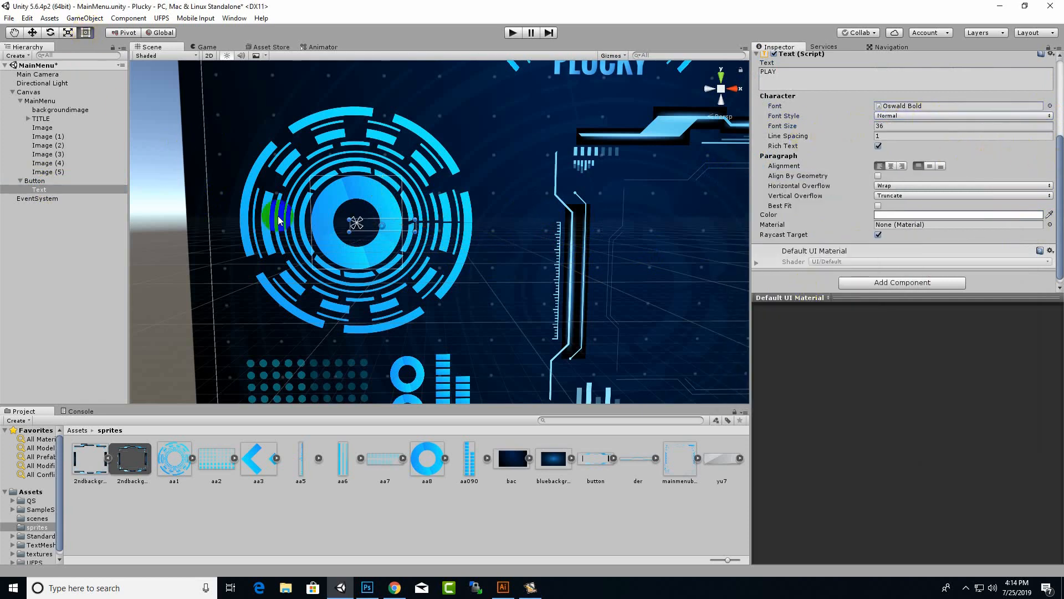
key("w")
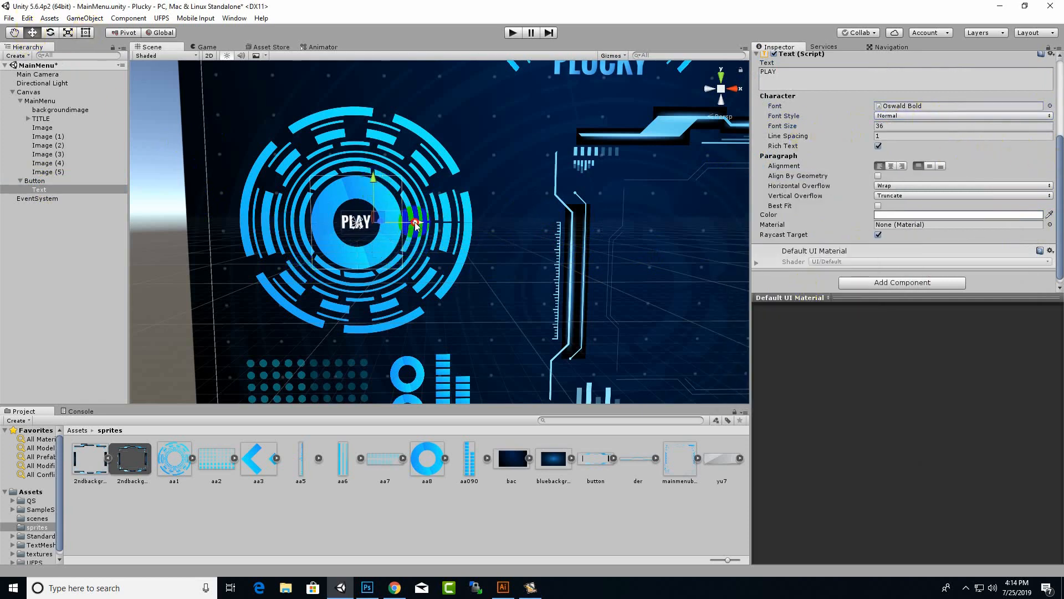
scroll(448, 227, "down", 4)
left_click(151, 263)
scroll(280, 254, "down", 5)
scroll(571, 105, "up", 6)
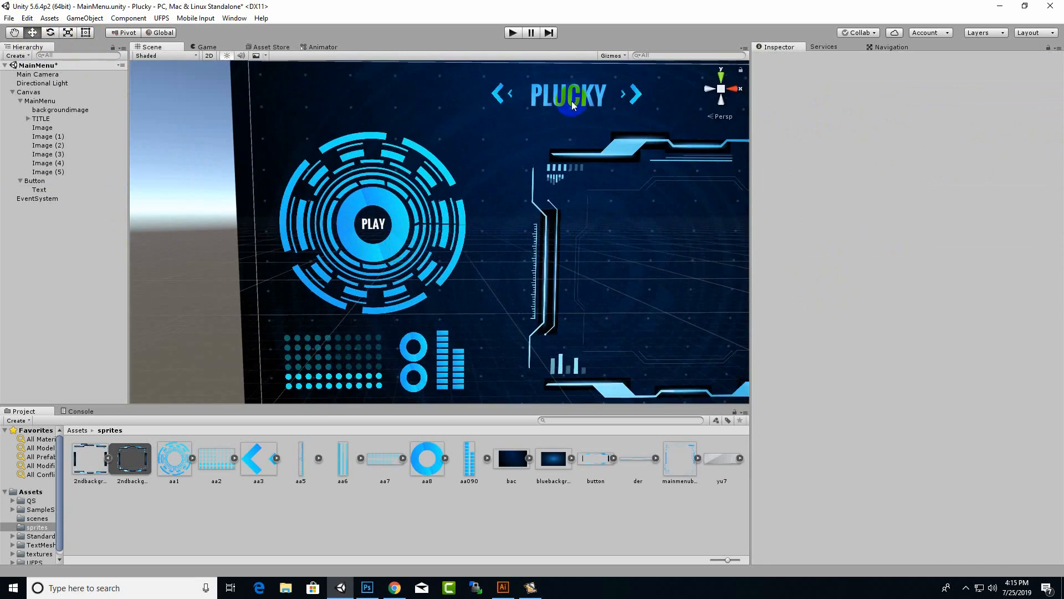
left_click(375, 219)
scroll(434, 229, "down", 3)
scroll(392, 256, "up", 2)
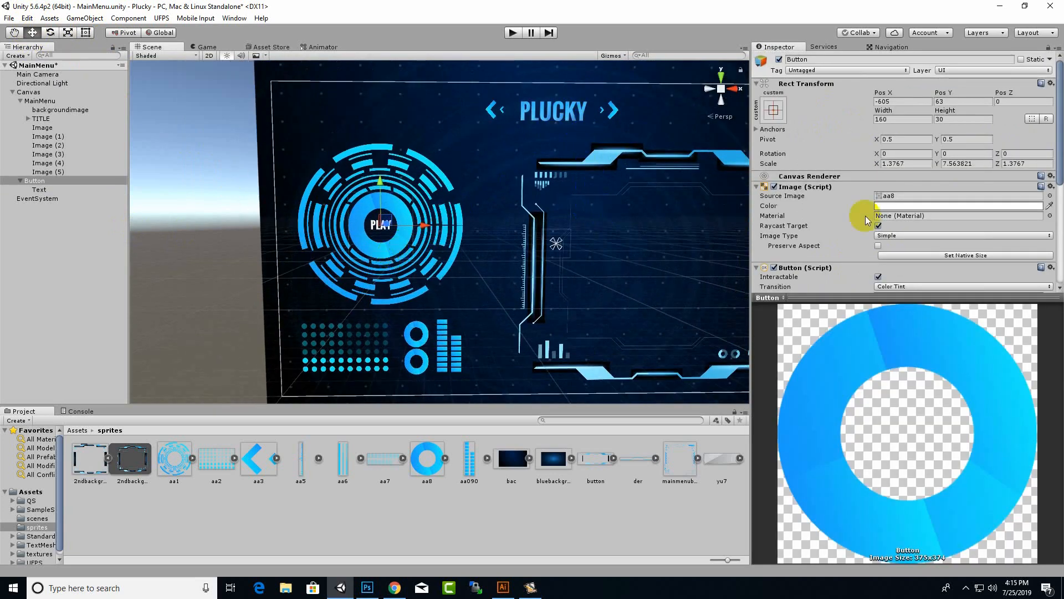
left_click(77, 189)
scroll(880, 173, "down", 5)
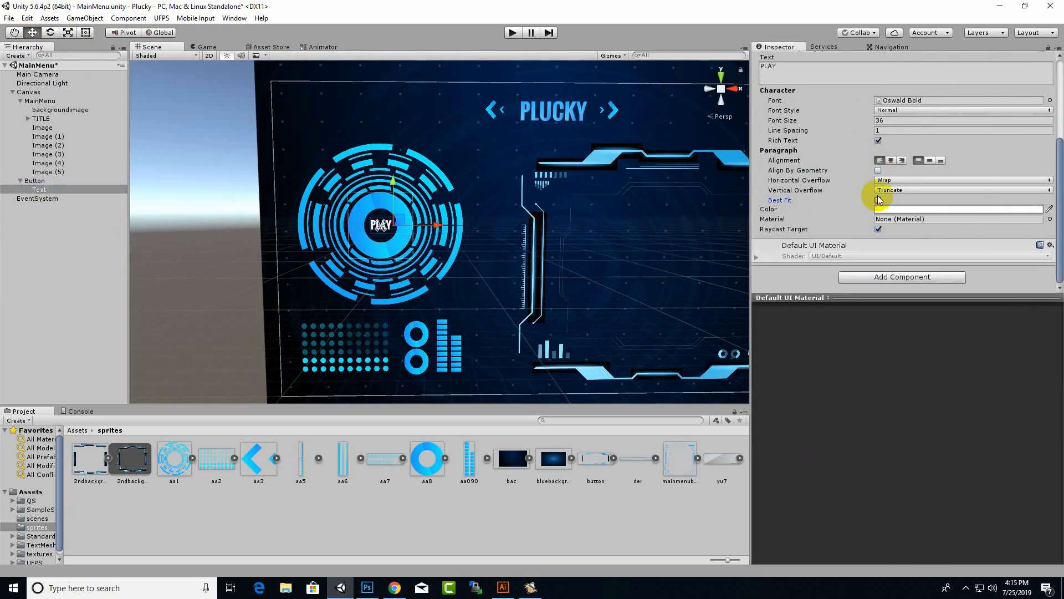
scroll(878, 236, "up", 2)
Change the PLAY label's colour to a light blue matching the PLUCKY title.
left_click(60, 190)
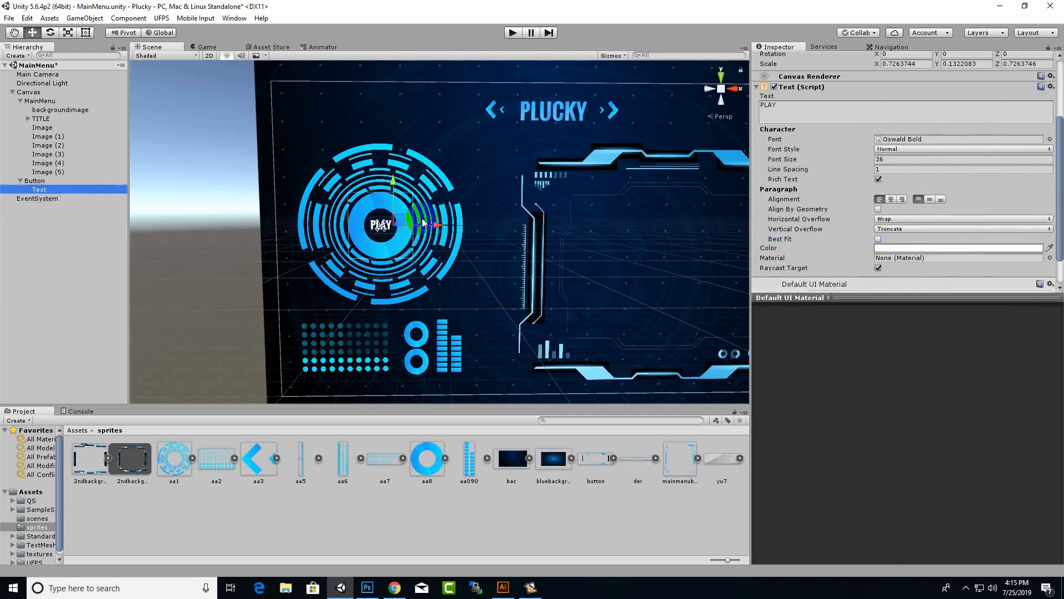
scroll(851, 203, "up", 3)
scroll(821, 222, "down", 5)
scroll(339, 241, "up", 4)
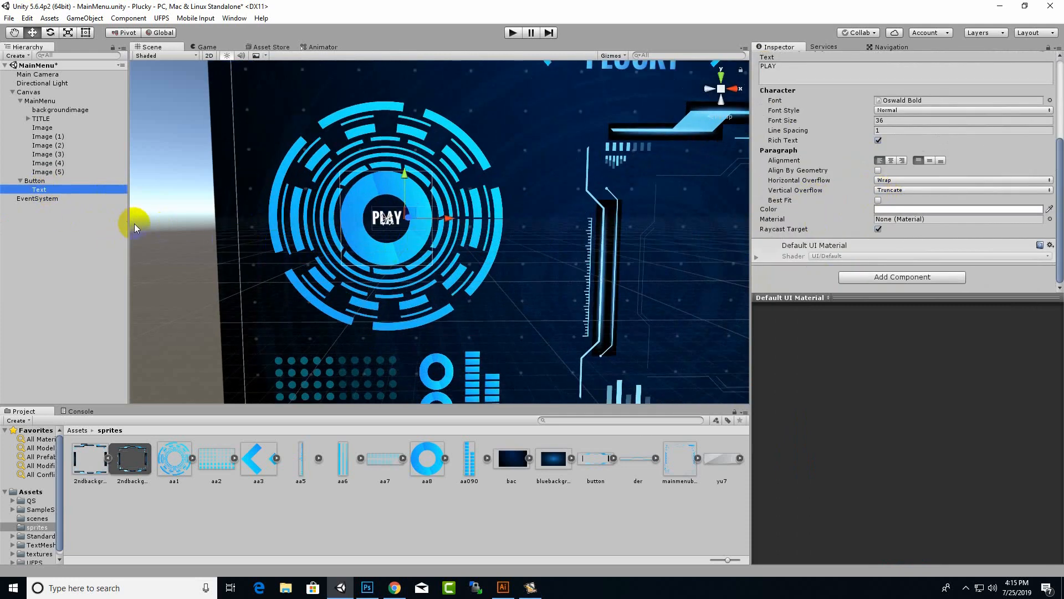
left_click(885, 209)
left_click(1020, 305)
left_click(980, 267)
left_click(1030, 222)
left_click(230, 209)
scroll(294, 288, "down", 5)
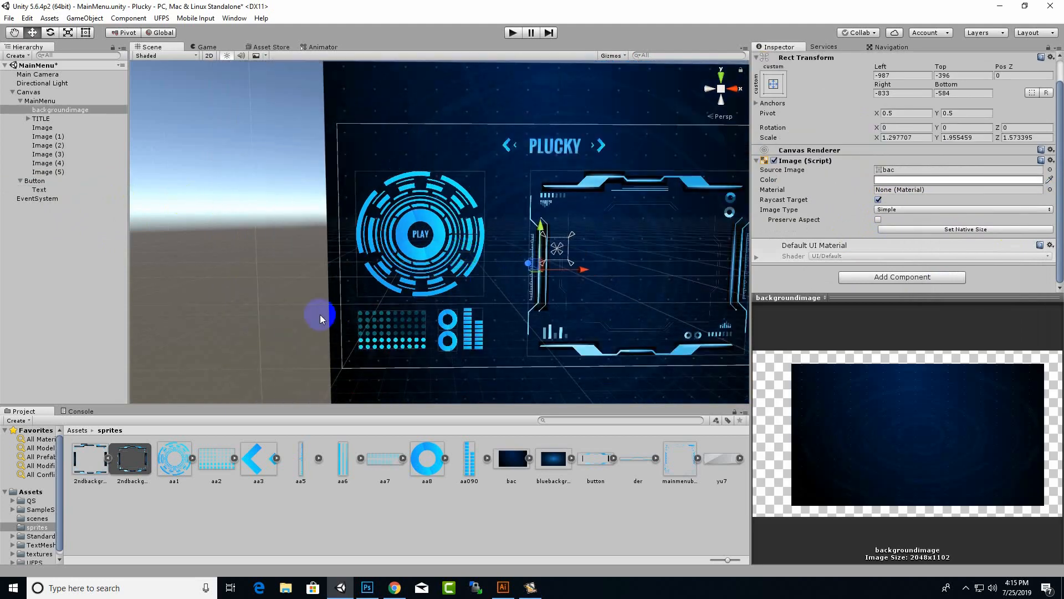
Make the round button's image fully transparent by setting its colour's alpha to 0.
scroll(320, 314, "down", 3)
left_click(34, 181)
left_click(958, 179)
left_click(976, 269)
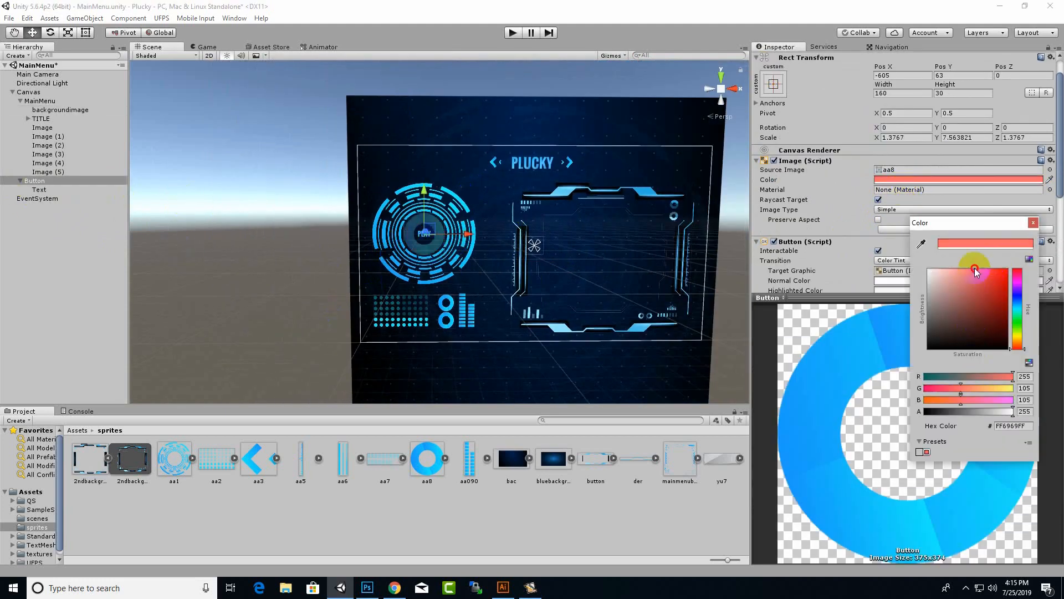
scroll(562, 275, "up", 4)
left_click_drag(1012, 411, 897, 413)
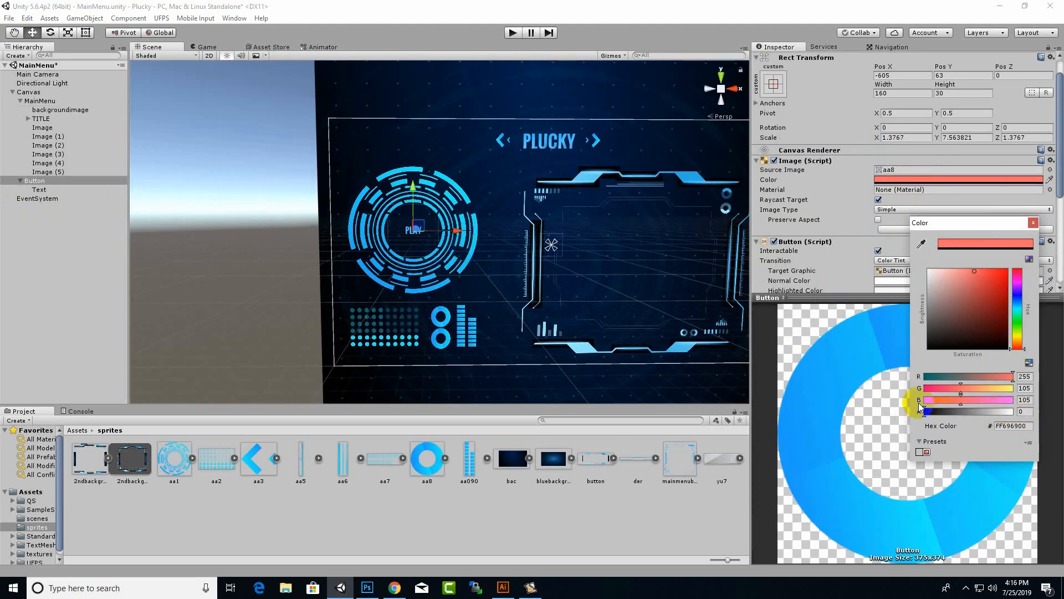
Set the PLAY label's font size to 72 and enlarge its text box to about 184 by 118.
left_click(37, 182)
left_click(64, 190)
left_click(897, 233)
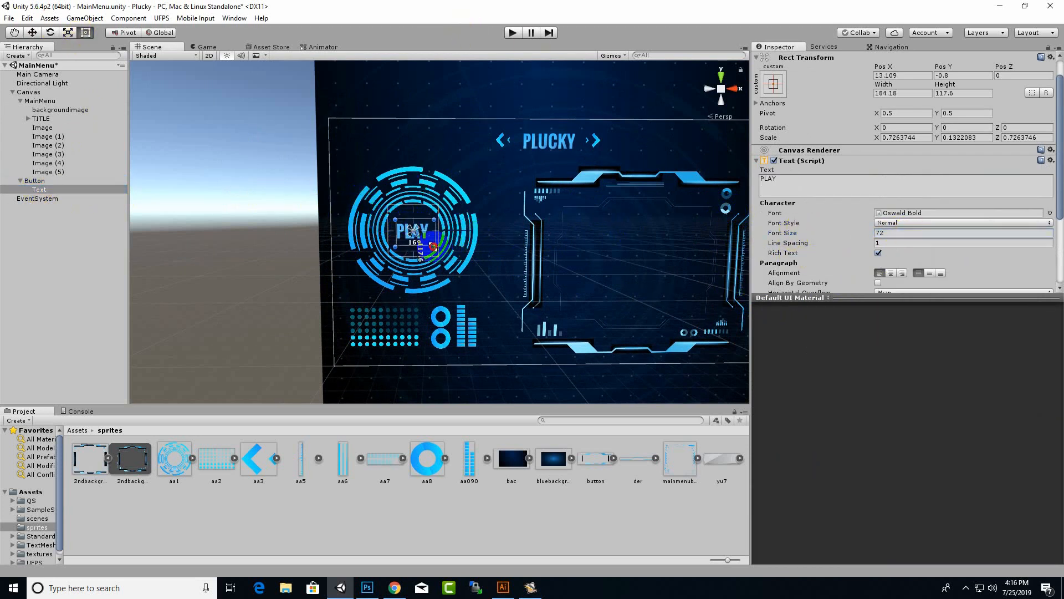
Rename the round play button object as PLAYBUTTON.
right_click(35, 180)
left_click(89, 216)
type("PLAYBUTTON")
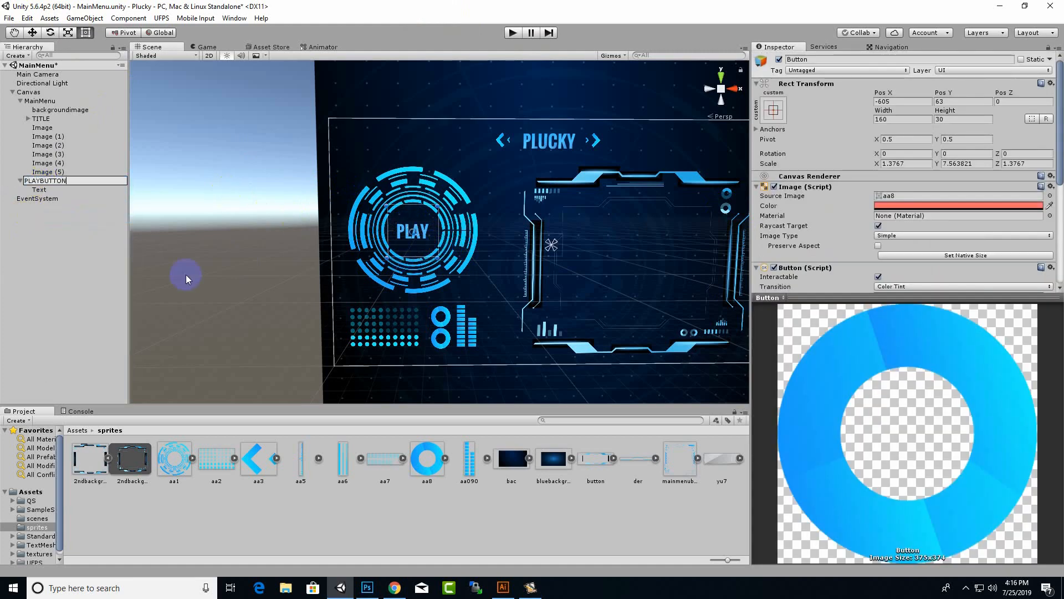
key("Return")
Create an empty child object under MainMenu and name it BORDERS.
right_click(36, 101)
left_click(69, 194)
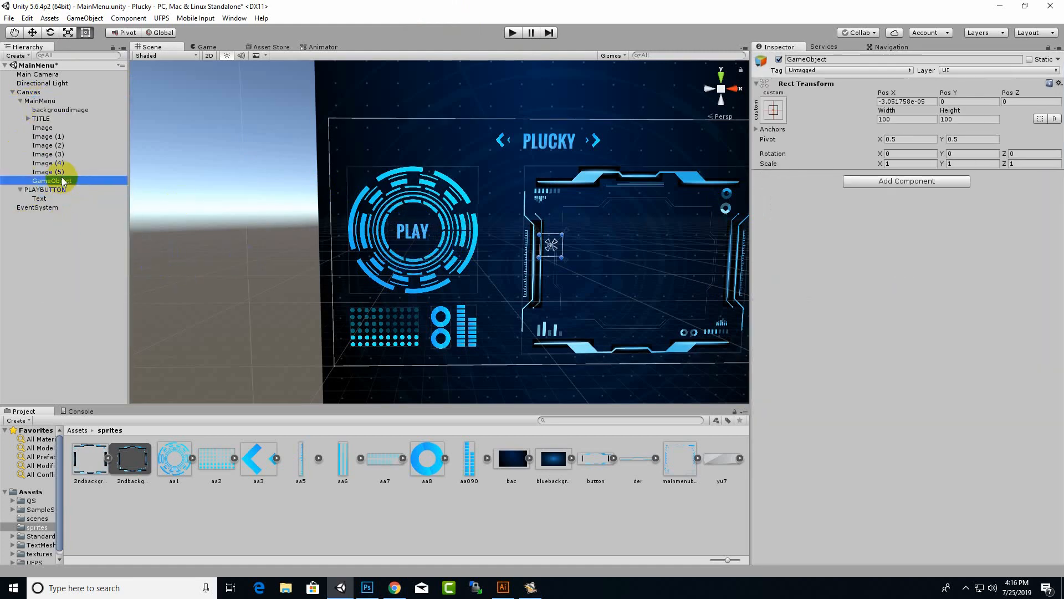
right_click(63, 179)
left_click(108, 215)
type("BORDERS")
key("Return")
Move all six decoration Image objects into BORDERS and collapse the group in the hierarchy.
left_click(55, 171)
left_click(47, 128, "shift")
left_click_drag(60, 162, 51, 181)
left_click(48, 128)
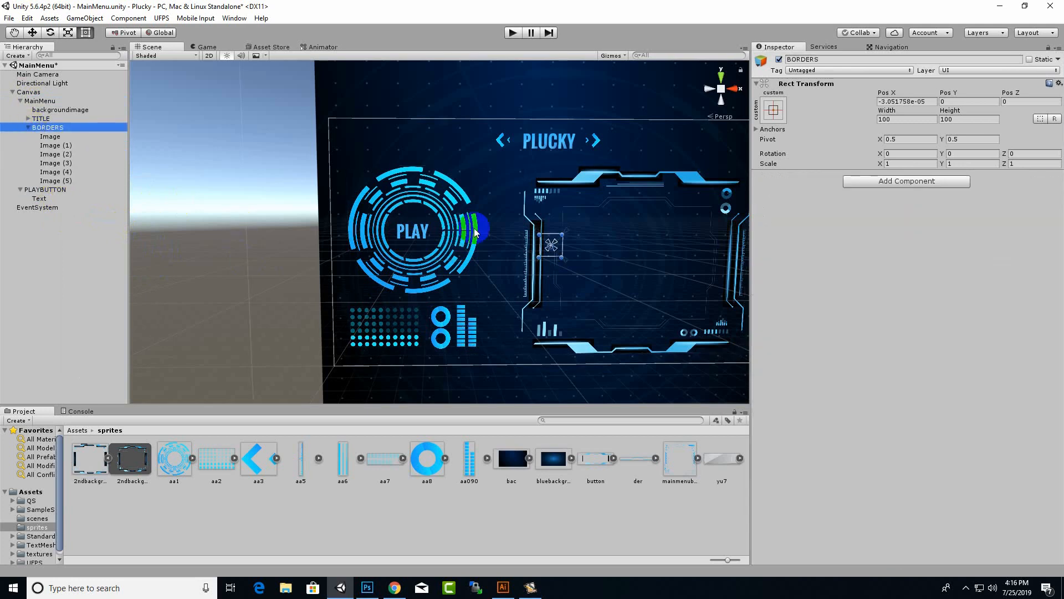
left_click(28, 128)
left_click(172, 199)
scroll(589, 266, "down", 5)
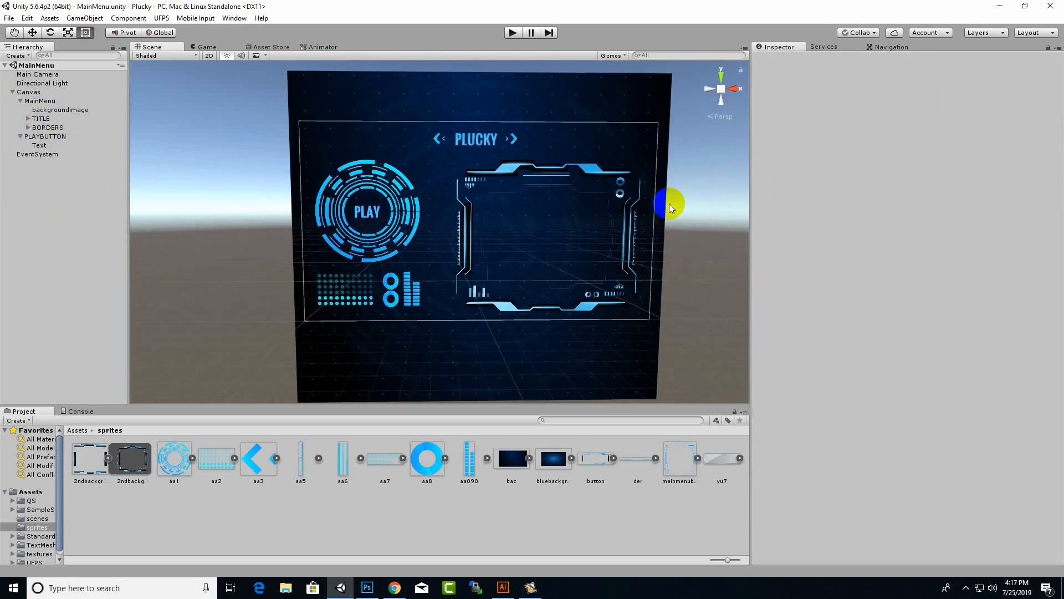
Run the main menu scene in Play mode to check its layout, and stop it again.
left_click(513, 32)
left_click(513, 32)
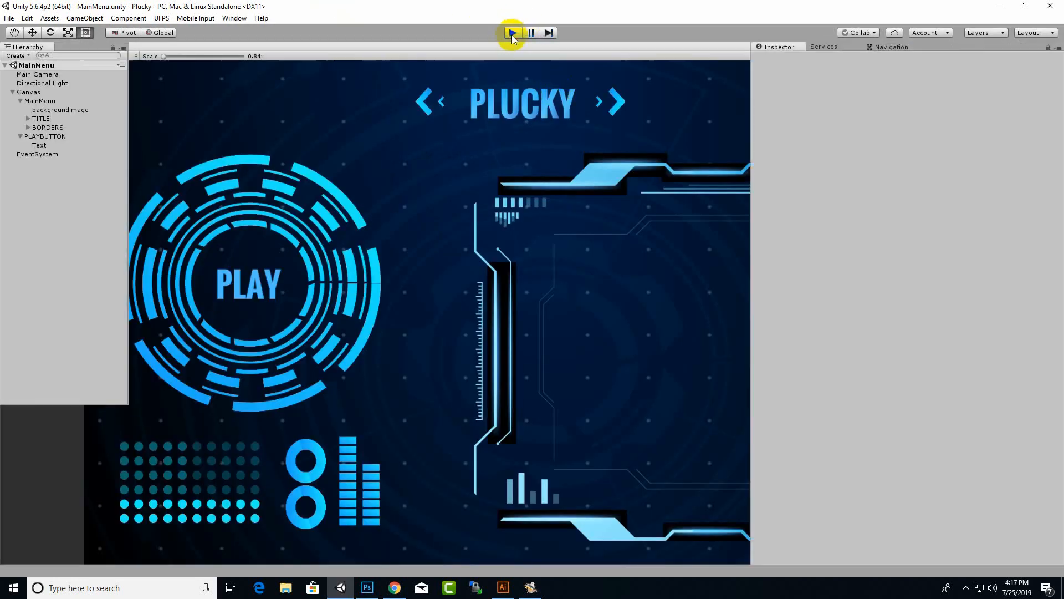
left_click(20, 137)
Add a button under MainMenu with the yu7 sprite, sized 232 by 81, at X 368, Y 73 inside the frame.
right_click(33, 101)
mouse_move(60, 265)
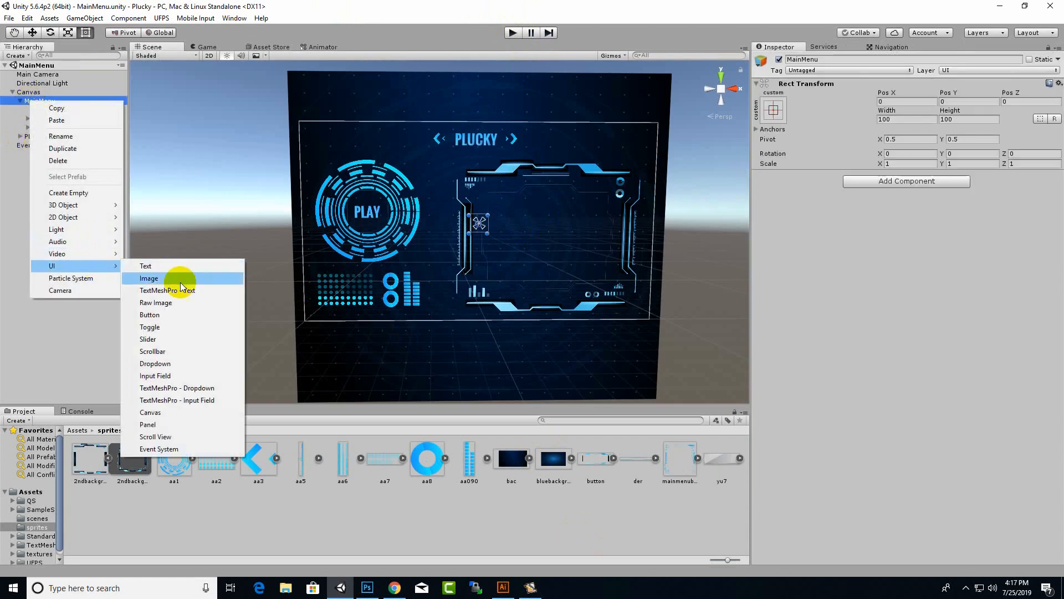
left_click(173, 315)
left_click_drag(721, 463, 909, 196)
scroll(479, 226, "up", 10)
left_click_drag(506, 210, 532, 191)
left_click_drag(524, 208, 646, 192)
left_click(352, 293)
scroll(354, 293, "down", 4)
left_click(594, 207)
scroll(596, 211, "up", 6)
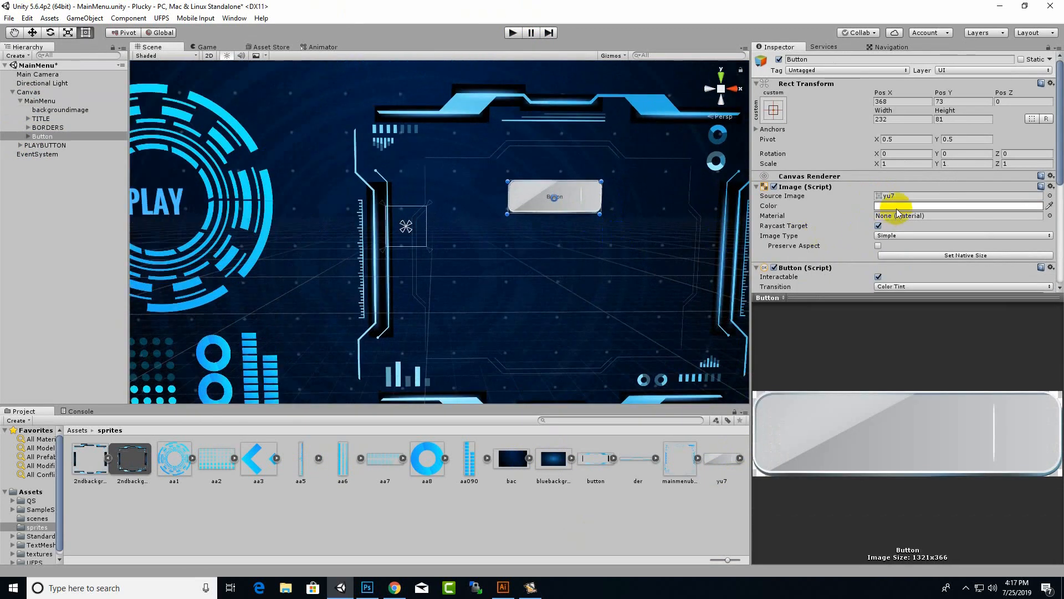
Tint the yu7 button's image light blue.
left_click(896, 207)
left_click(1019, 305)
mouse_move(976, 285)
left_mouse_down()
mouse_move(970, 259)
mouse_move(951, 259)
mouse_move(987, 272)
left_mouse_up()
scroll(558, 224, "up", 4)
right_click_drag(559, 221, 561, 213)
scroll(561, 215, "down", 5)
Resize the blue button to 288 by 78 and position it at X 377, Y 64 in the upper part of the frame.
left_click_drag(600, 216, 576, 233)
left_click(658, 232)
scroll(654, 232, "down", 6)
left_click(576, 229)
scroll(577, 232, "down", 4)
scroll(571, 244, "up", 4)
right_click_drag(560, 274, 558, 283)
scroll(621, 280, "down", 4)
right_click_drag(622, 280, 613, 287)
scroll(612, 286, "up", 2)
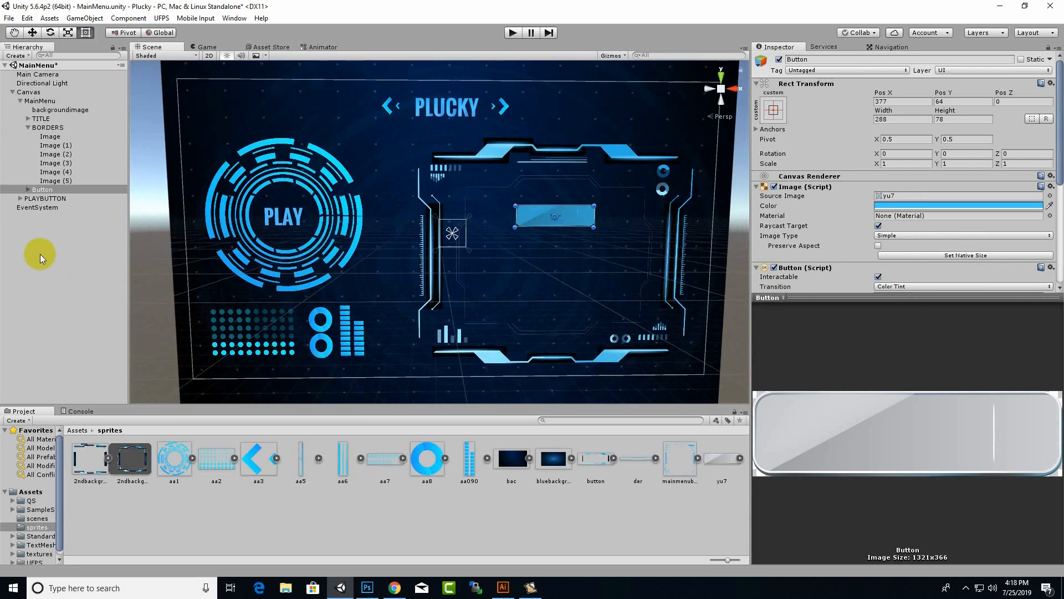
Rename the blue button object as aBOUT and change its label text to ABOUT.
type("aBOUT")
key("Return")
left_click(46, 198)
left_click(828, 215)
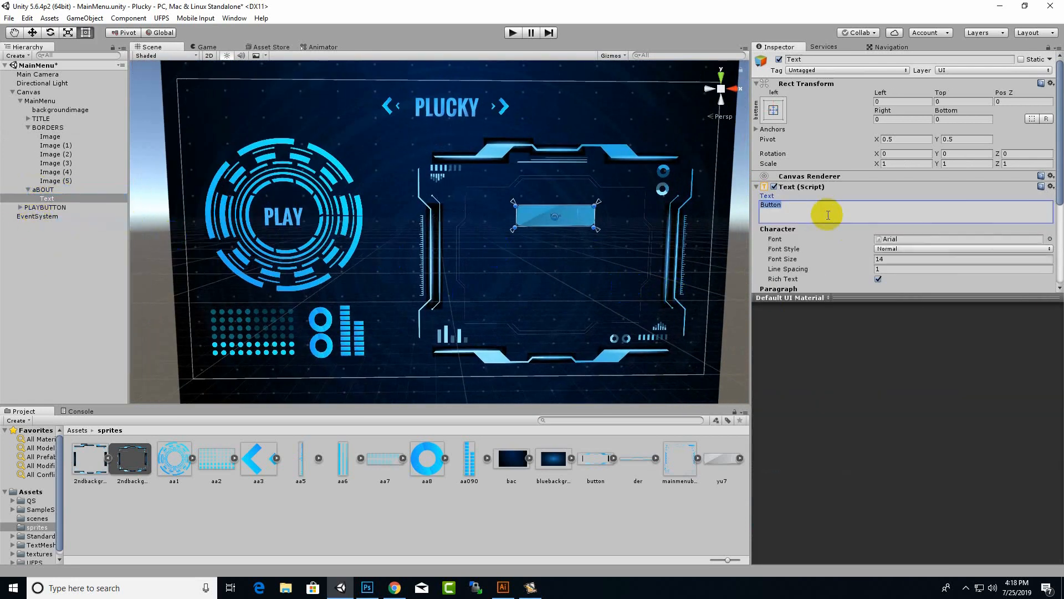
left_click(54, 190)
left_click(56, 198)
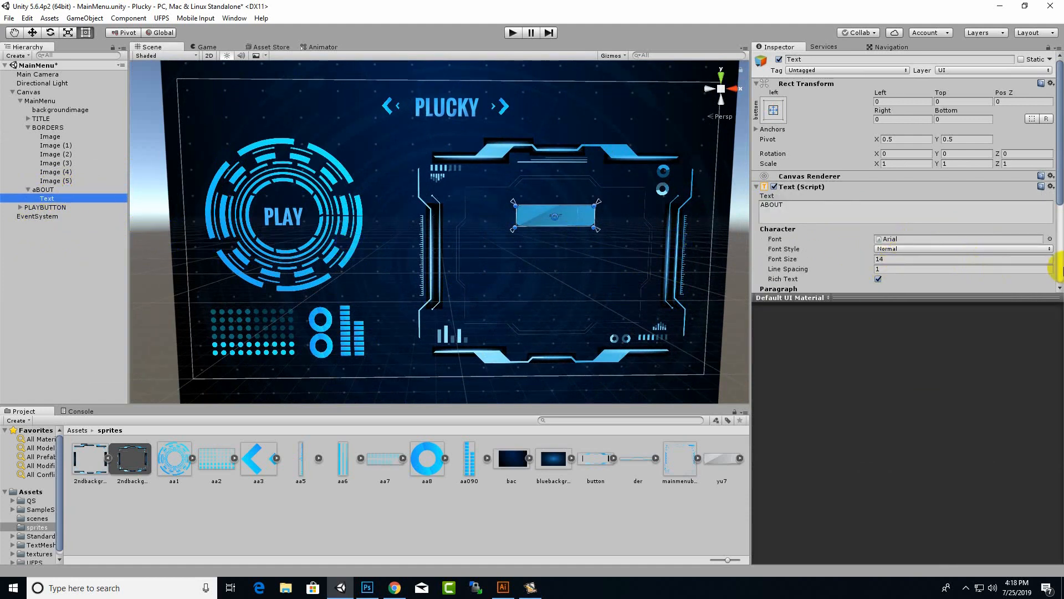
Set the ABOUT label's font to Oswald Bold, size 24.
left_click(1050, 239)
double_click(813, 293)
left_click(806, 262)
type("24")
scroll(561, 210, "up", 12)
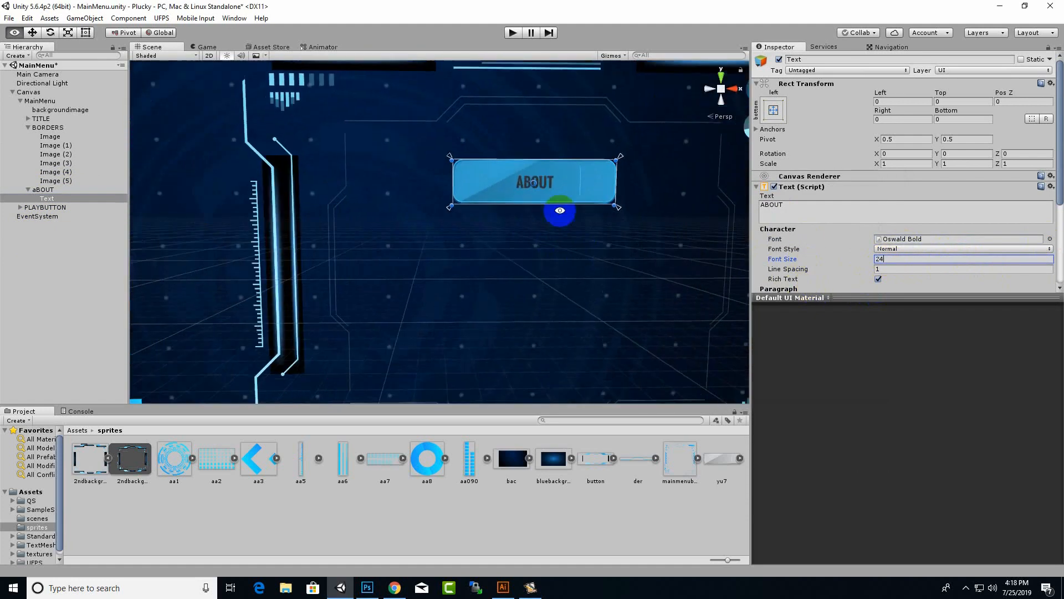
Set the ABOUT label's text color to white.
scroll(905, 238, "down", 4)
left_click(911, 215)
left_click_drag(939, 282, 926, 266)
scroll(480, 247, "down", 10)
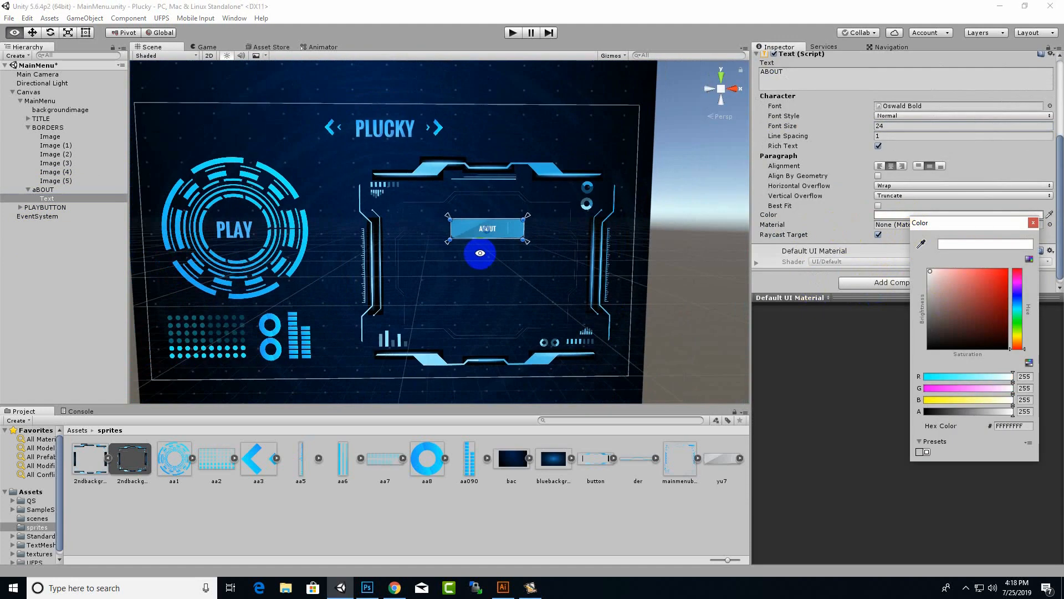
scroll(479, 246, "up", 4)
left_click_drag(994, 327, 907, 257)
left_click(1034, 224)
scroll(574, 277, "down", 4)
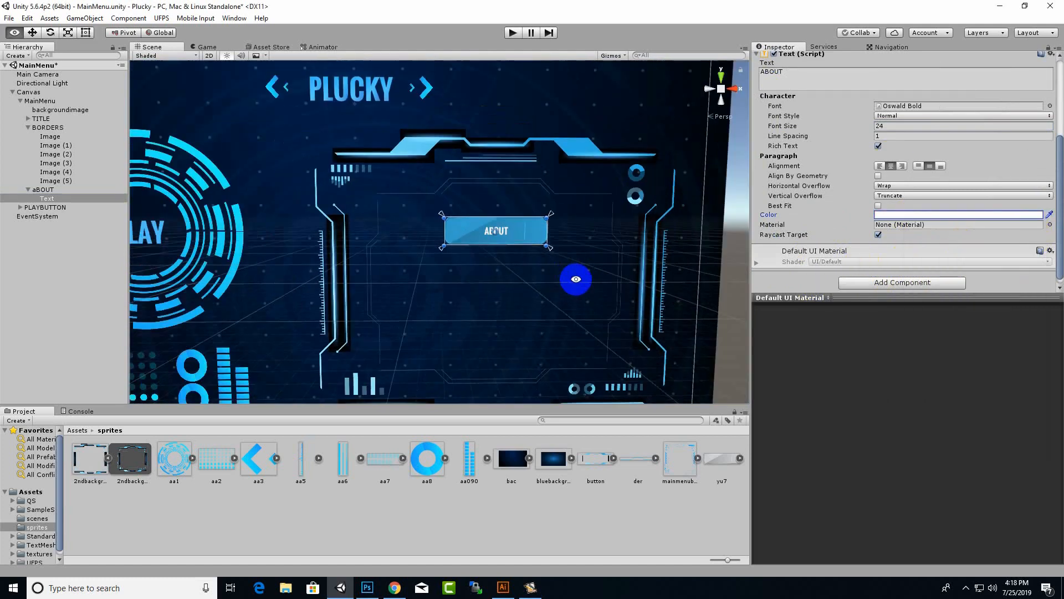
Increase the ABOUT label's font size to 36 and check its fit on the button.
left_click(881, 125)
left_click(603, 278)
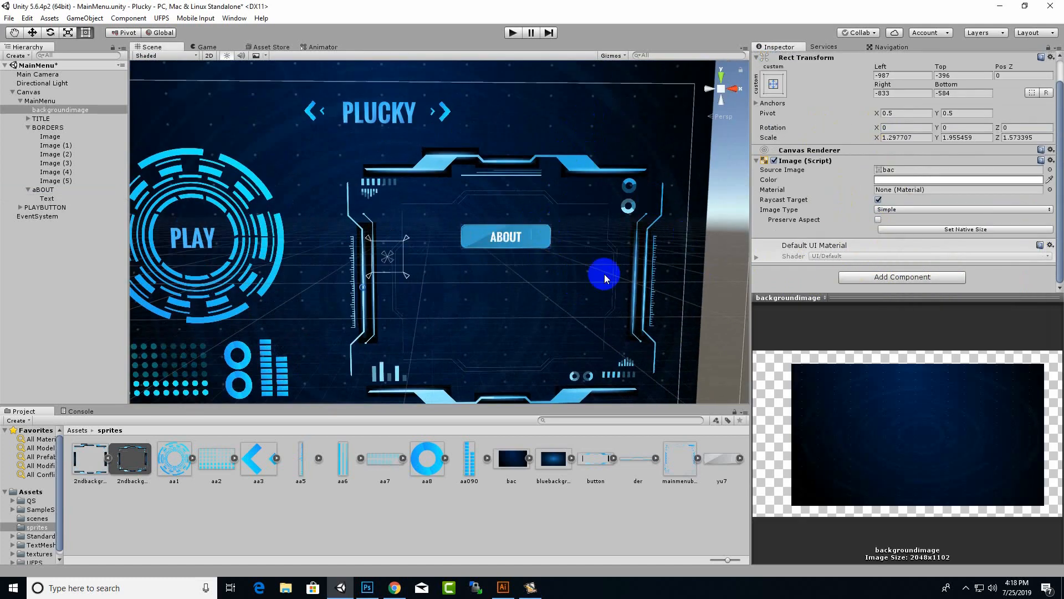
scroll(491, 244, "up", 3)
left_click(47, 198)
scroll(517, 251, "up", 4)
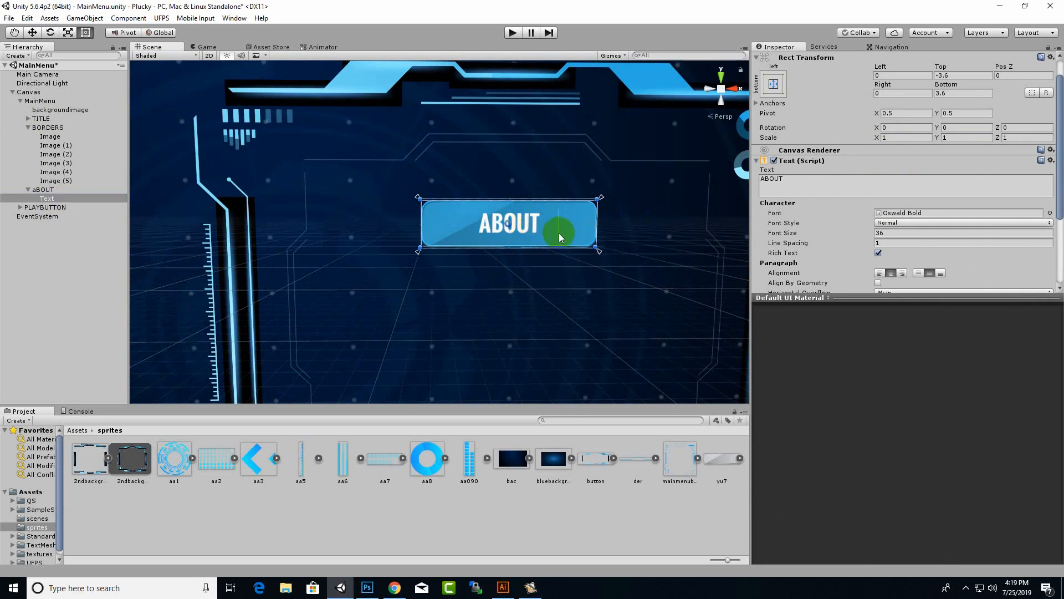
right_click_drag(421, 262, 421, 262)
scroll(421, 249, "down", 5)
Duplicate the aBOUT button and rename the copy as OPTIONS.
left_click(57, 190)
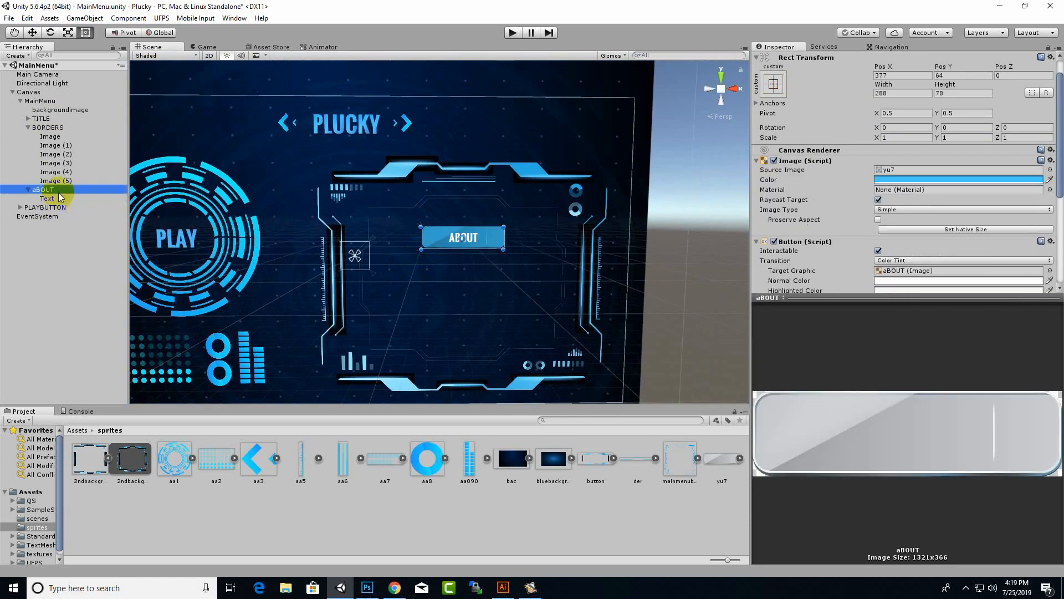
key("ctrl+d")
right_click(44, 207)
left_click(82, 252)
type("OPTIONS")
key("Return")
Duplicate the OPTIONS button and rename the copy as QUIT.
key("ctrl+d")
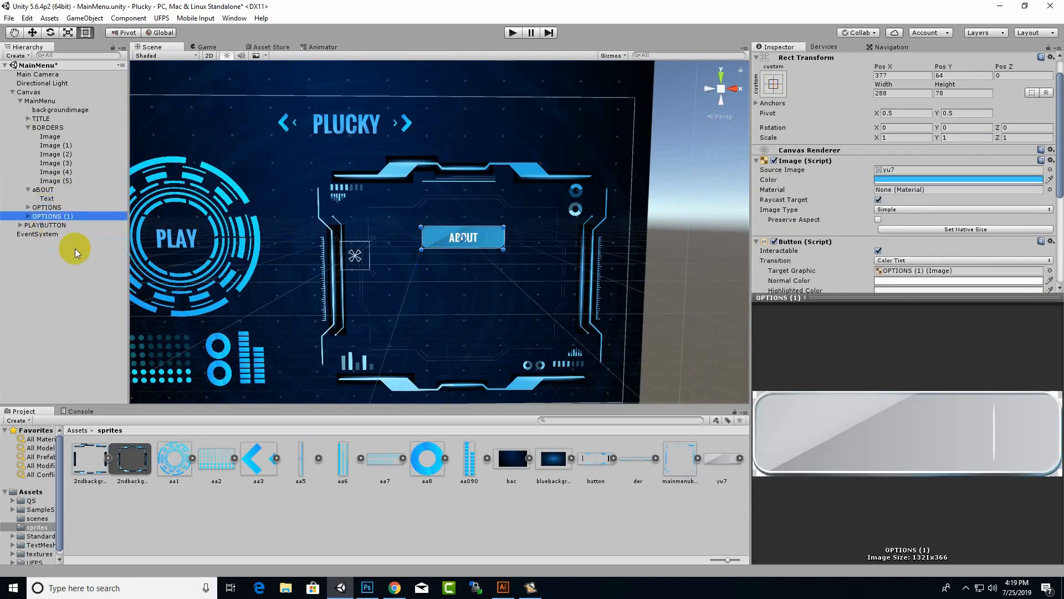
right_click(60, 216)
left_click(81, 253)
type("QUIT")
key("Return")
Stack the copies below the ABOUT button, with QUIT at about Y -182 and OPTIONS midway between the two.
left_click_drag(434, 238, 443, 309)
left_click(58, 208)
left_click(440, 334)
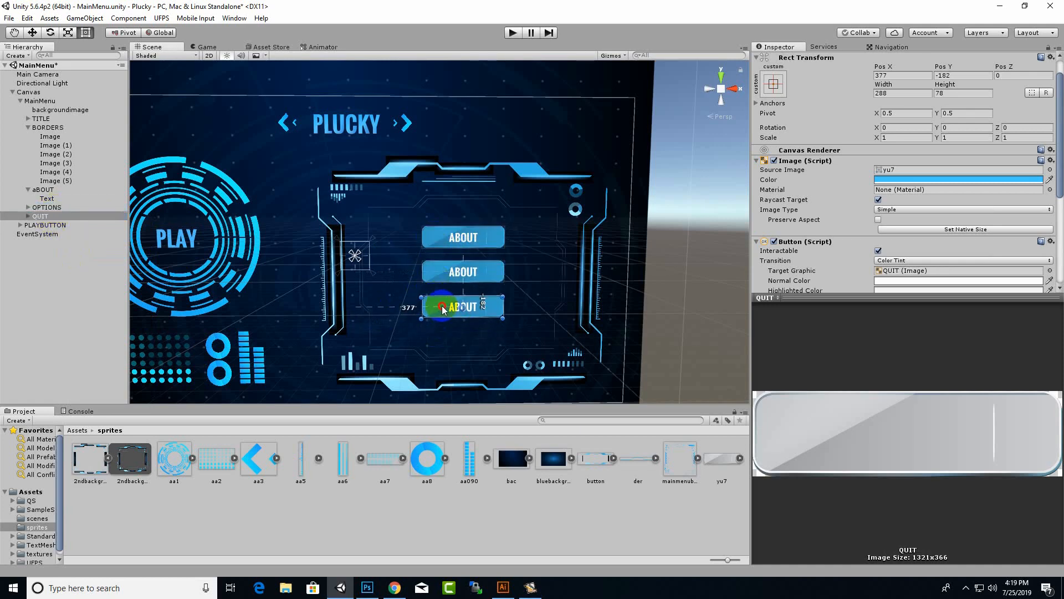
scroll(438, 305, "down", 2)
scroll(436, 311, "up", 5)
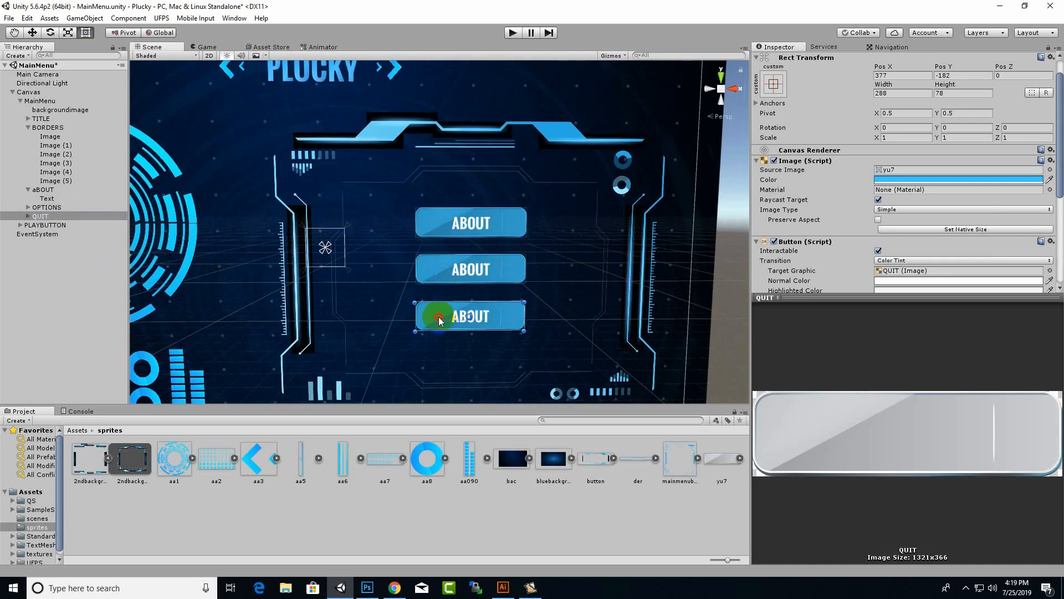
Widen the button spacing by lowering QUIT slightly and moving OPTIONS down to about Y -89.
left_click(435, 275)
left_click(435, 275)
left_click_drag(435, 275, 440, 285)
key("ctrl+z")
left_click(411, 282)
left_click(440, 272)
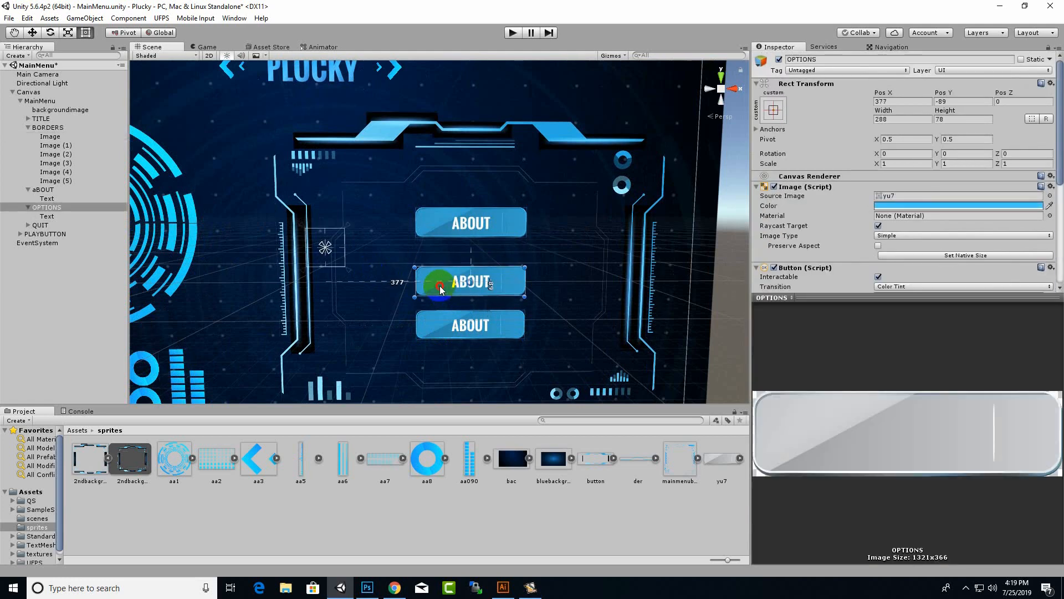
Lower the ABOUT button to even out the gaps and select the three menu buttons together.
left_click(434, 223)
left_click_drag(435, 223, 480, 241)
scroll(435, 238, "down", 5)
left_click(259, 283)
left_click(50, 224)
left_click(52, 190, "shift")
scroll(518, 278, "up", 7)
Change the label text of the middle button to OPTIONS and of the lowest button to QUIT.
left_click(58, 217)
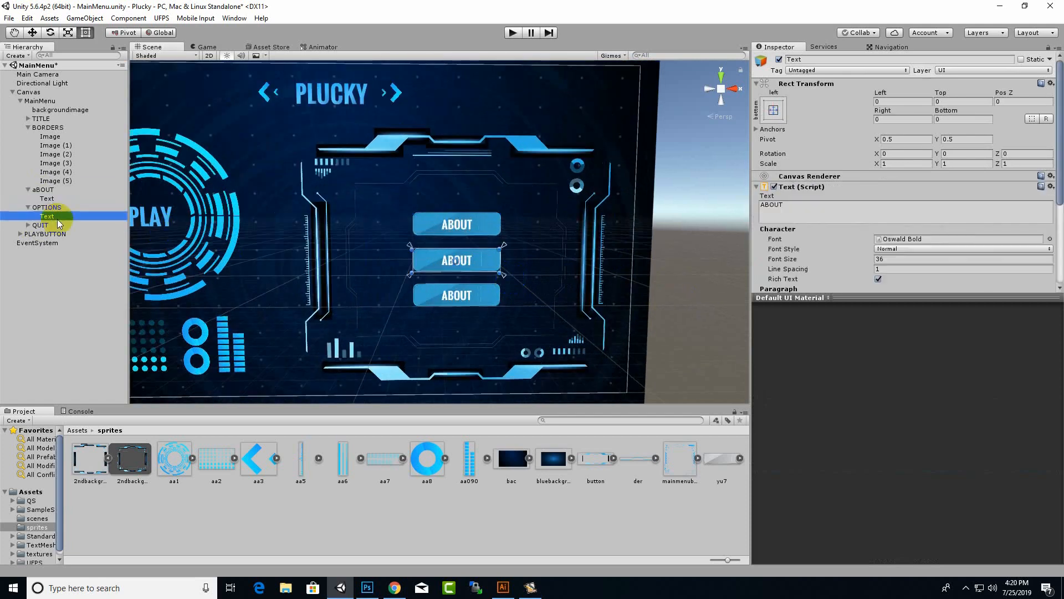
left_click(810, 211)
type("OPTIONS")
left_click(27, 225)
left_click(46, 234)
double_click(848, 214)
type("QUIT")
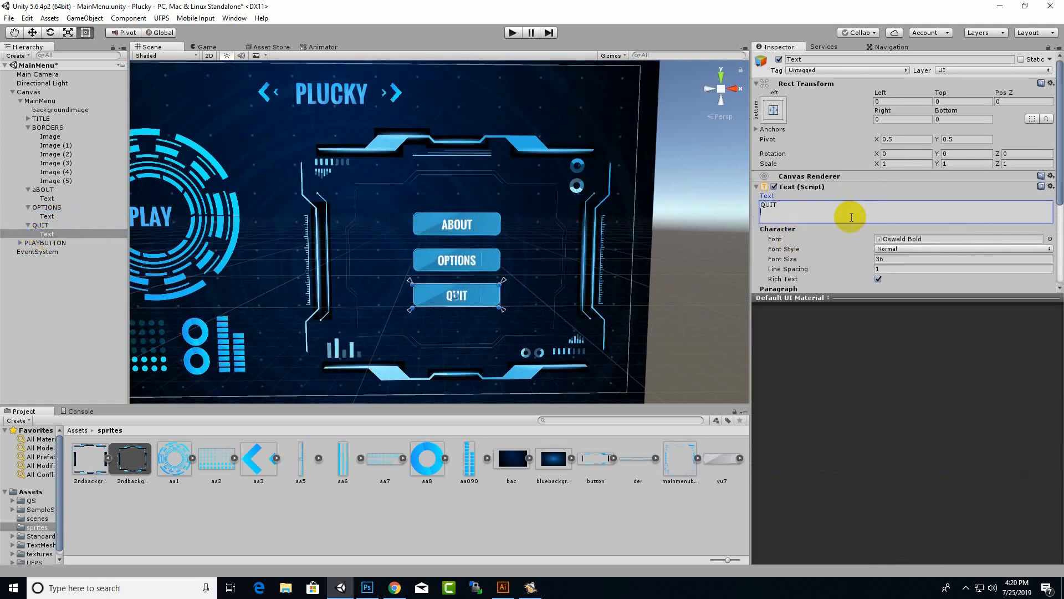
Run the scene in play mode to preview the finished menu layout, and stop it.
scroll(689, 244, "down", 5)
key("ctrl+p")
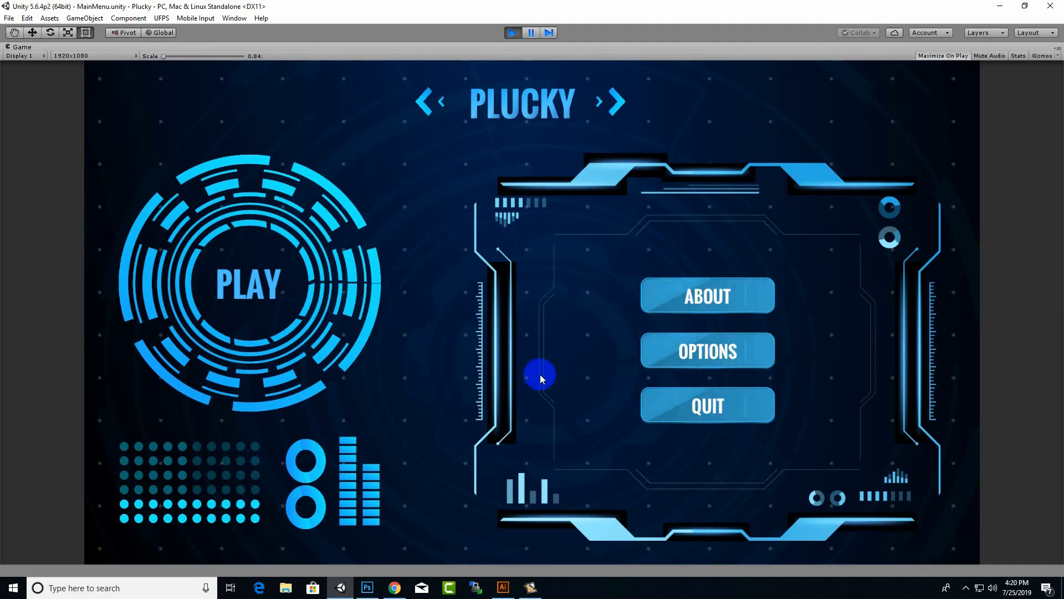
left_click(513, 33)
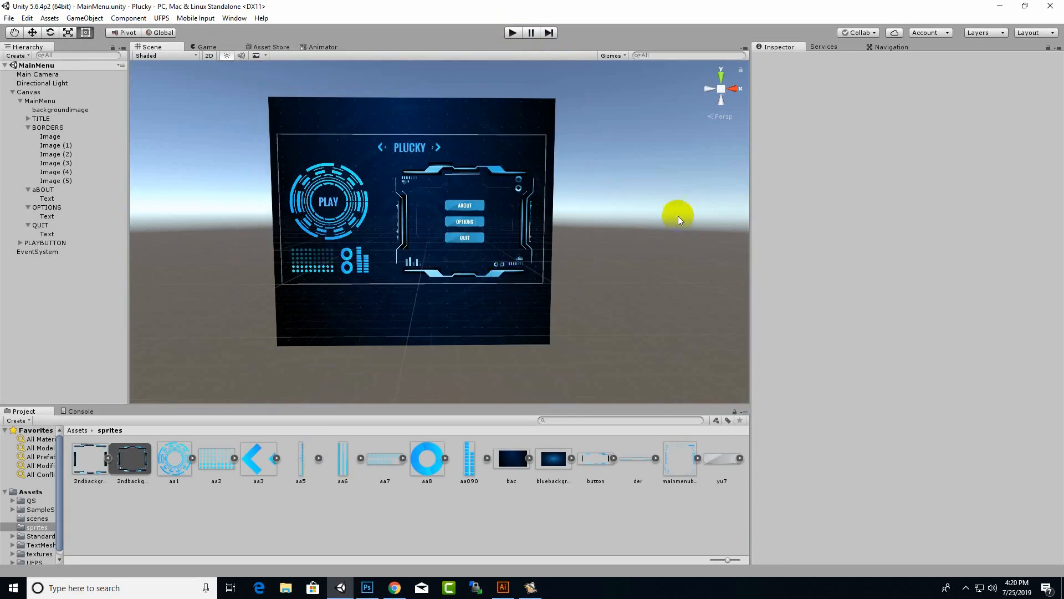
middle_click_drag(678, 216, 730, 227)
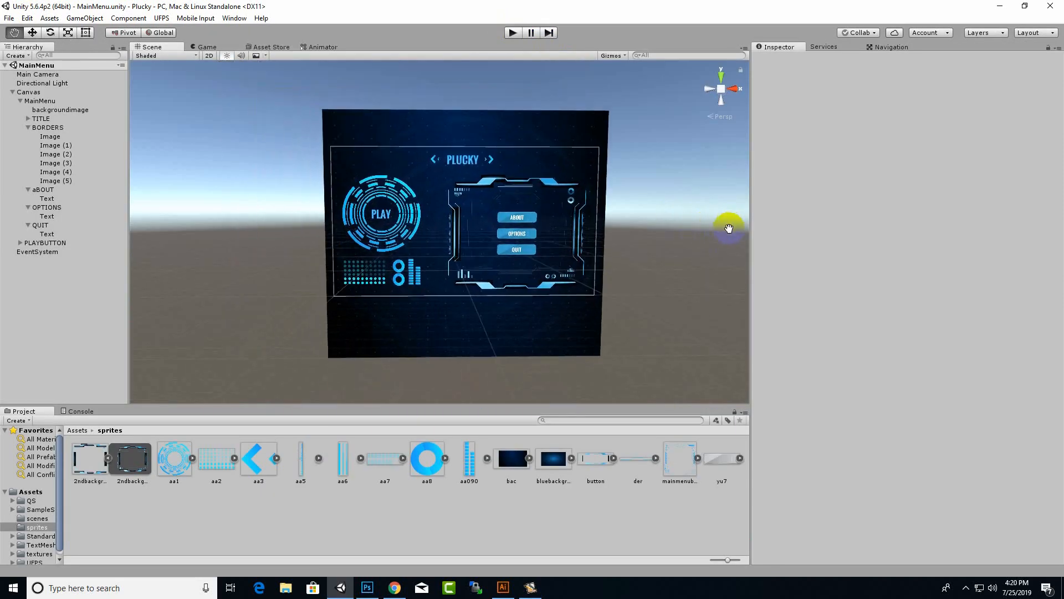